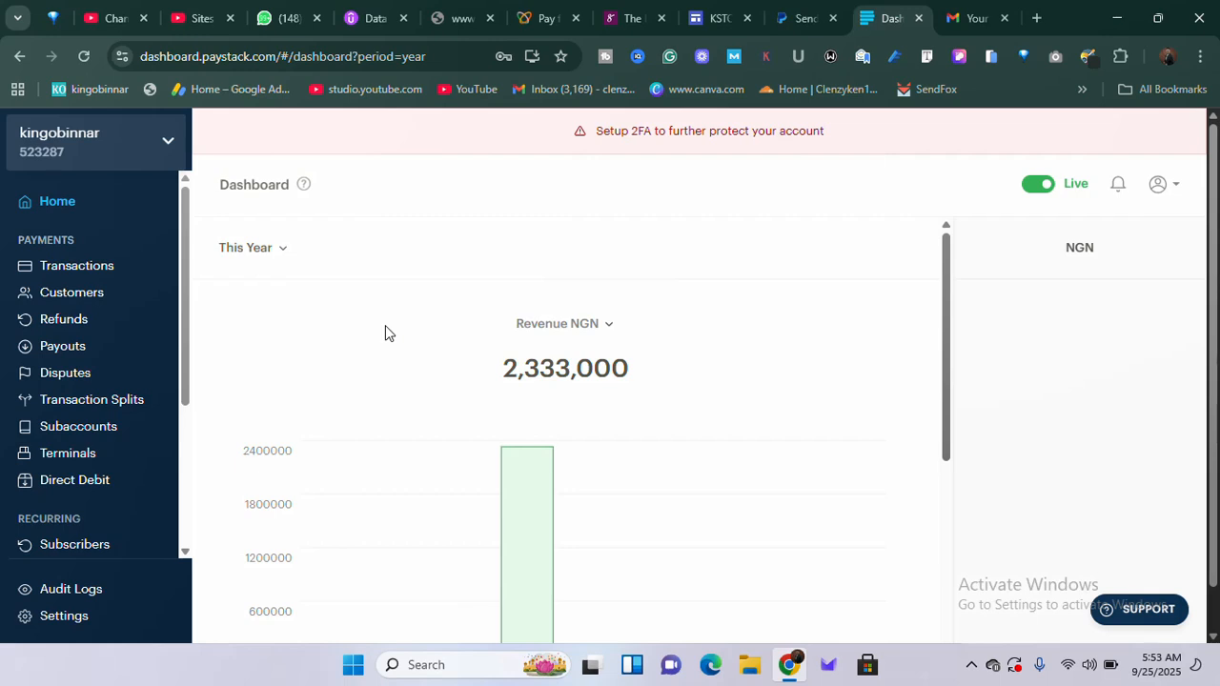
Step: Switch to the KSTORES site preview in Google Sites and view its header and product section
{"action": "left_click", "coordinate": [697, 19]}
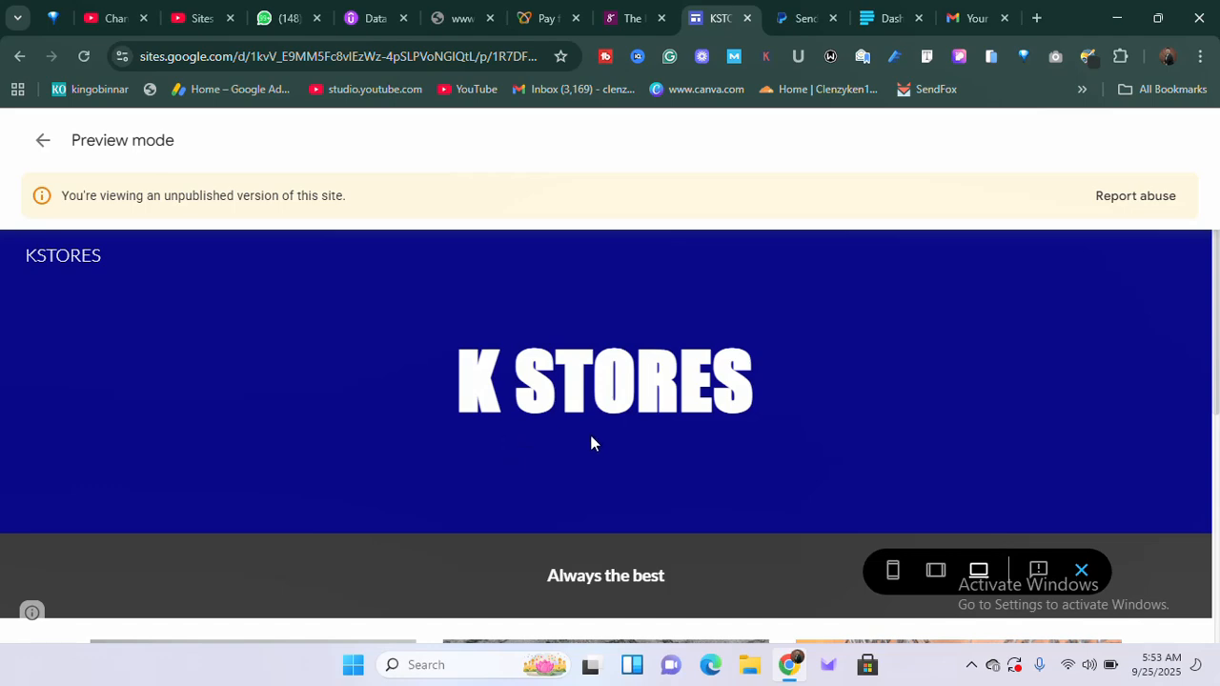
{"action": "scroll", "coordinate": [583, 432], "scroll_direction": "down", "scroll_amount": 2}
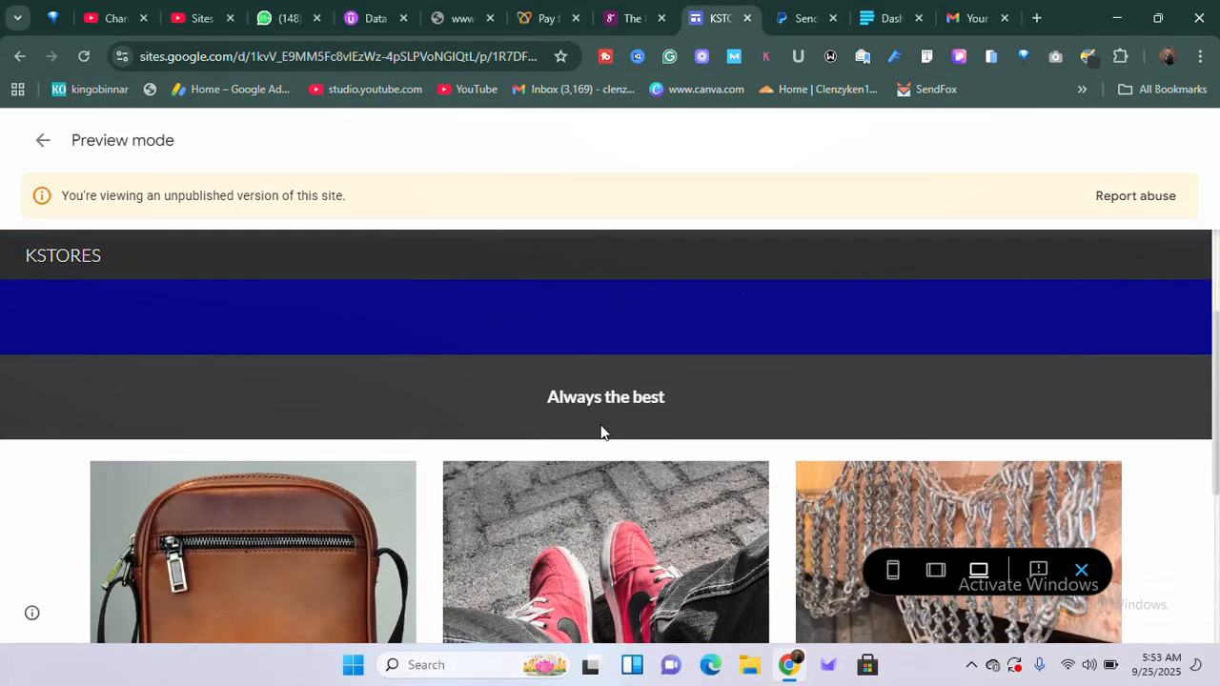
Step: Switch to the Paystack dashboard and examine its revenue overview plus the payments and recurring options
{"action": "left_click", "coordinate": [907, 12]}
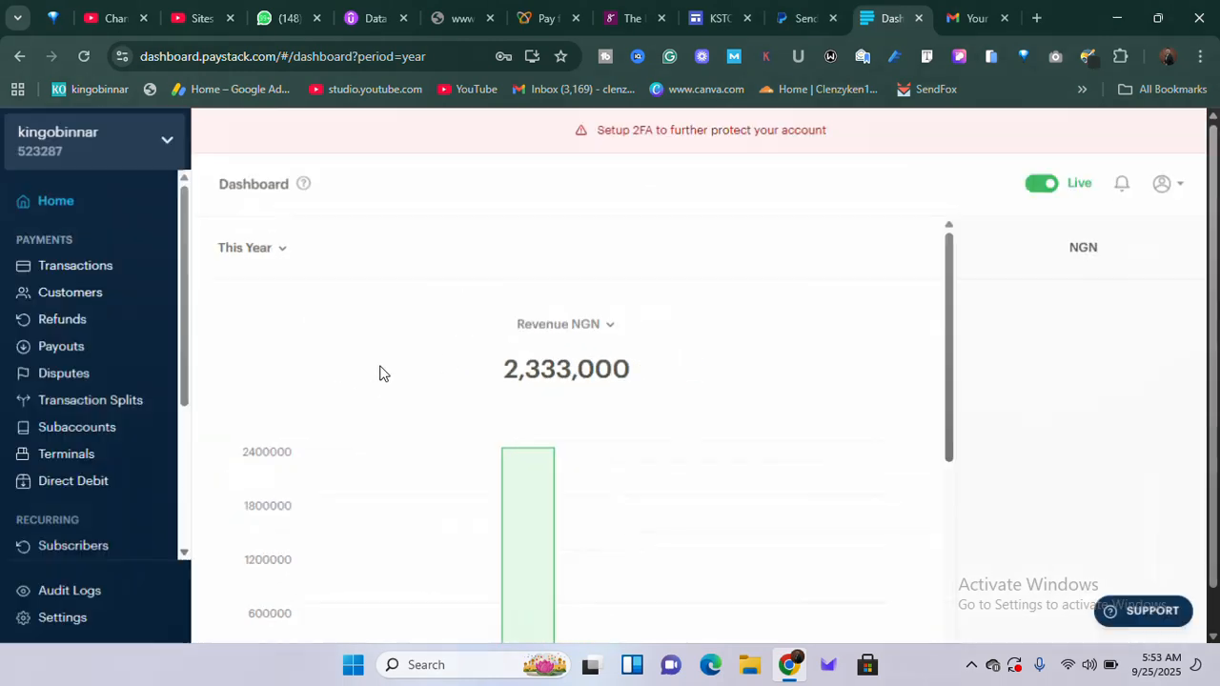
{"action": "scroll", "coordinate": [358, 370], "scroll_direction": "down", "scroll_amount": 2}
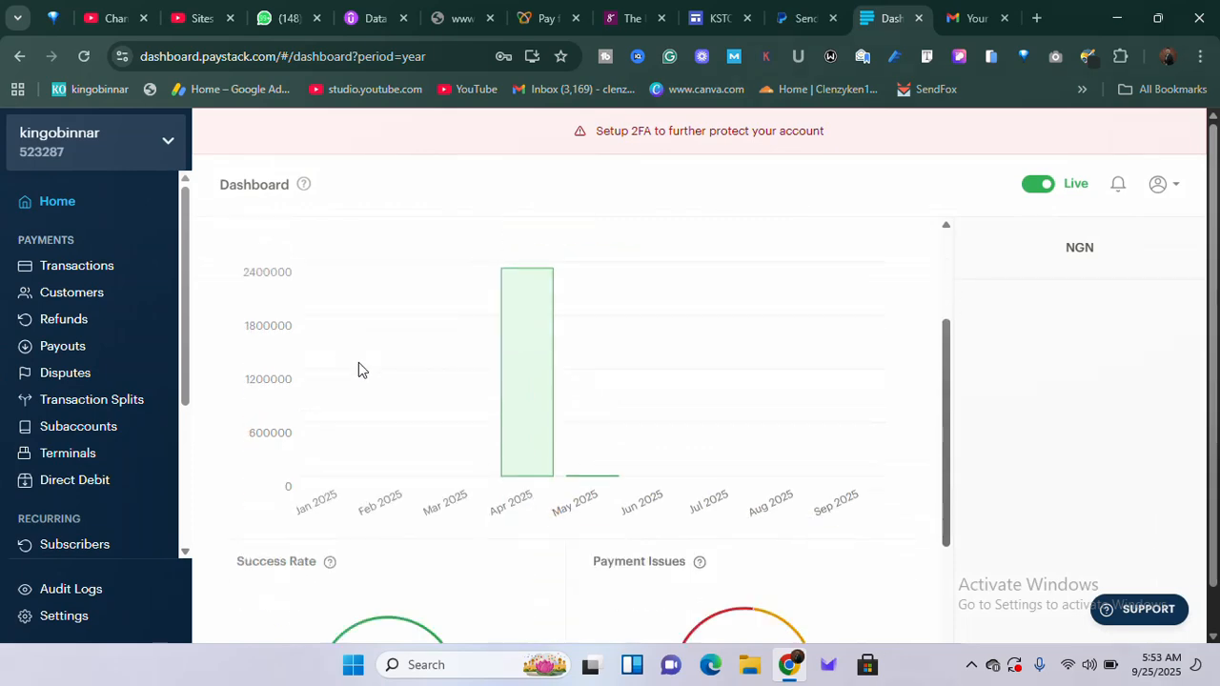
{"action": "scroll", "coordinate": [357, 368], "scroll_direction": "up", "scroll_amount": 2}
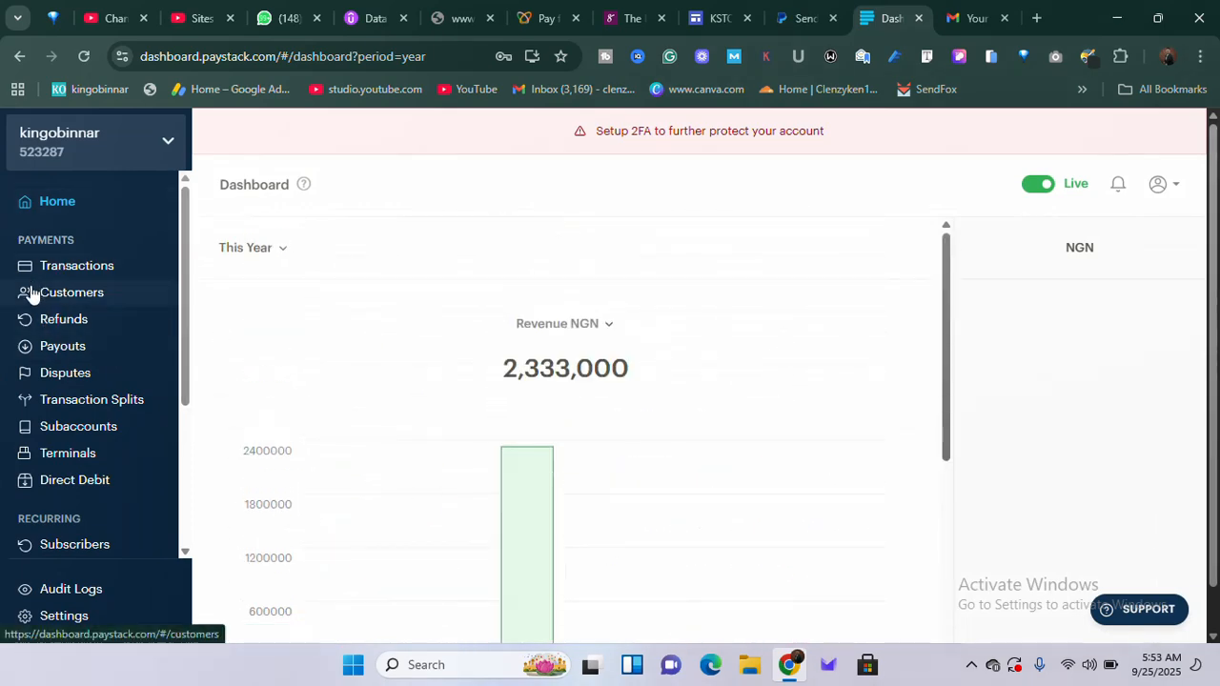
{"action": "scroll", "coordinate": [31, 294], "scroll_direction": "up", "scroll_amount": 5}
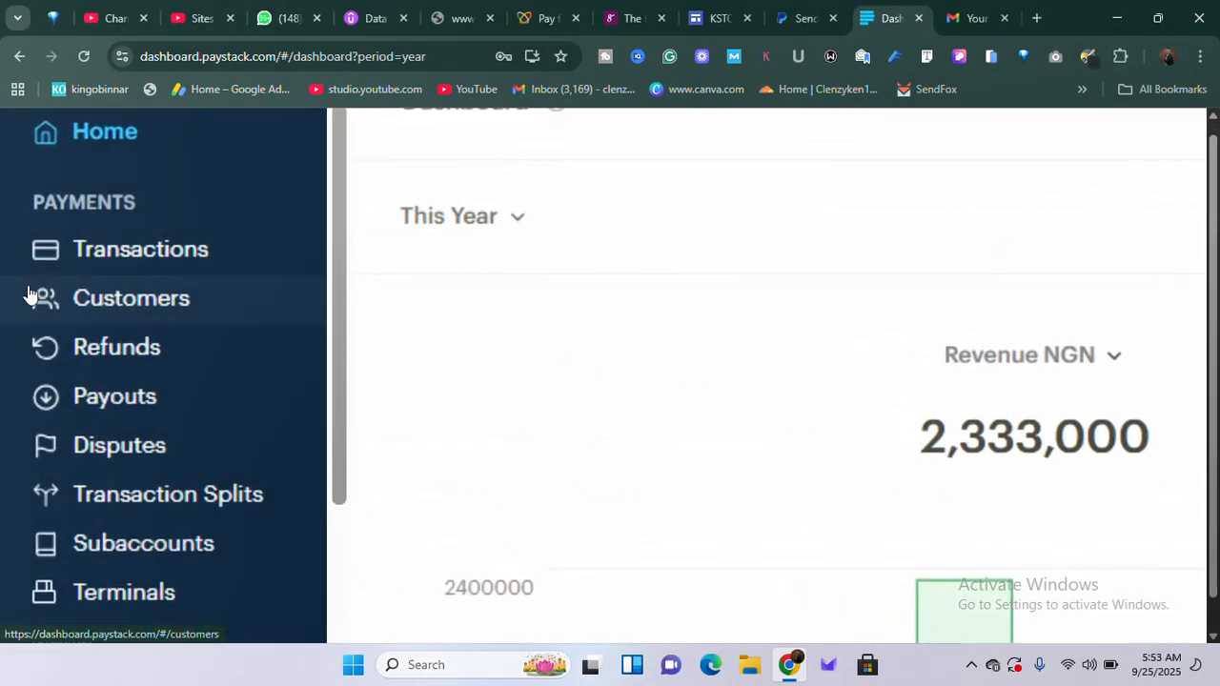
{"action": "scroll", "coordinate": [31, 296], "scroll_direction": "down", "scroll_amount": 1}
{"action": "scroll", "coordinate": [29, 294], "scroll_direction": "up", "scroll_amount": 1}
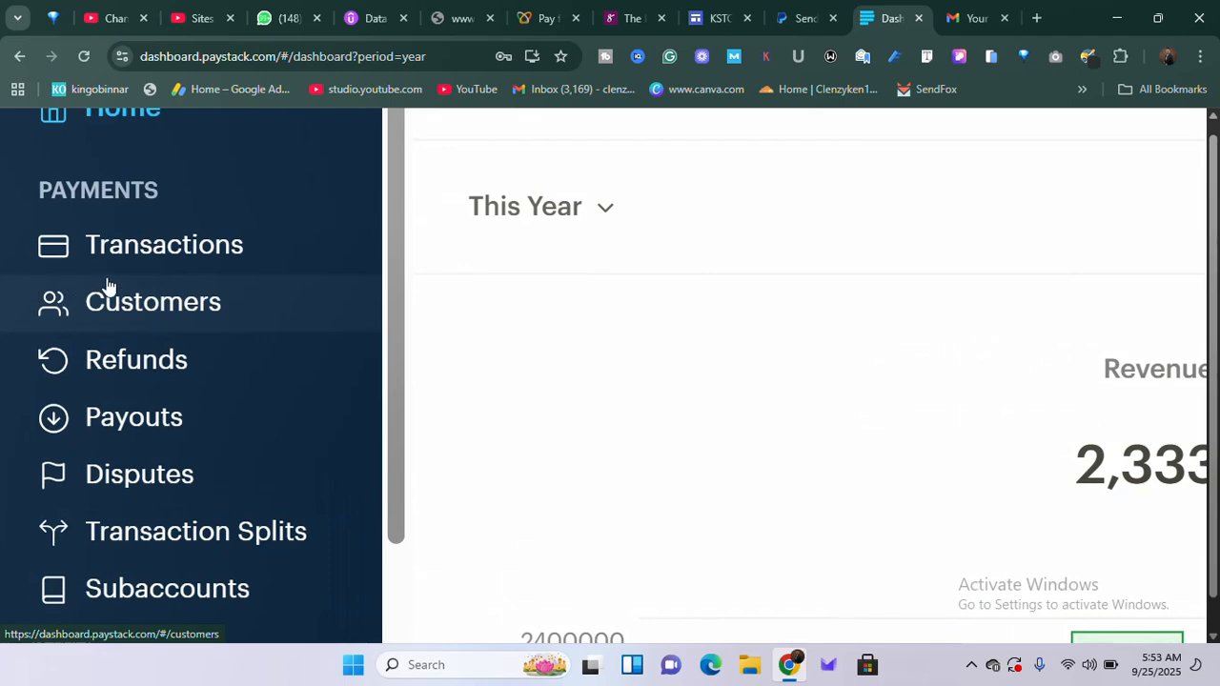
{"action": "scroll", "coordinate": [105, 286], "scroll_direction": "up", "scroll_amount": 4}
{"action": "scroll", "coordinate": [107, 286], "scroll_direction": "down", "scroll_amount": 2}
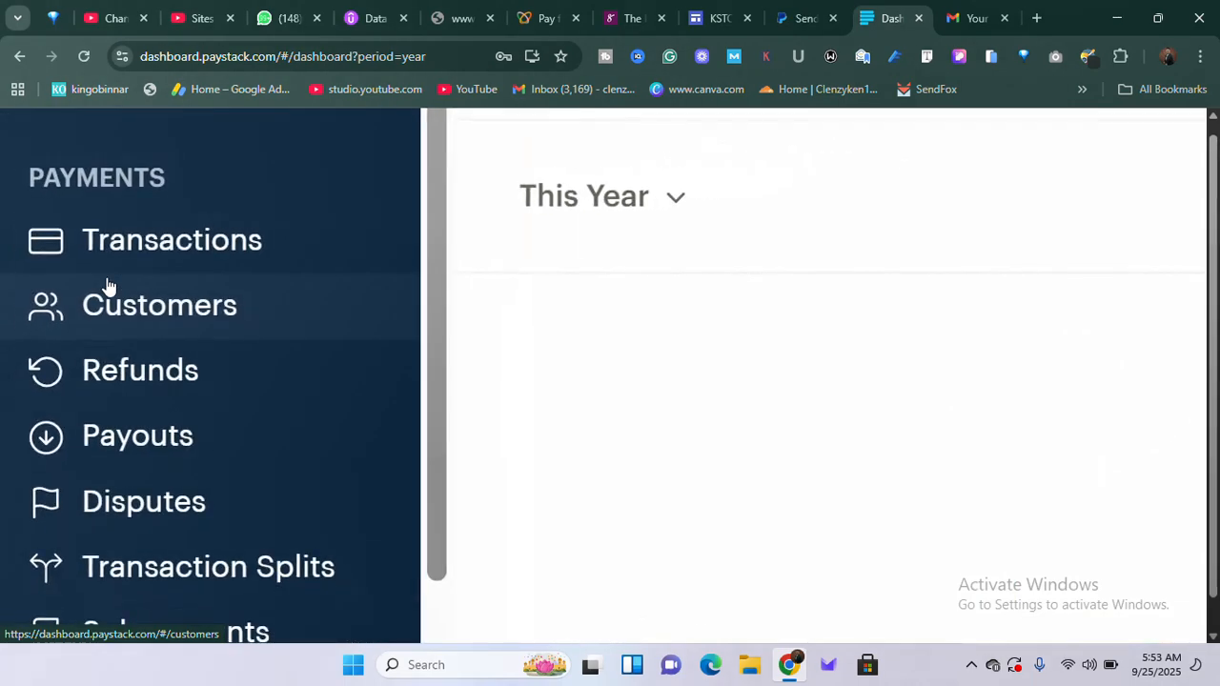
{"action": "scroll", "coordinate": [108, 286], "scroll_direction": "down", "scroll_amount": 1}
{"action": "scroll", "coordinate": [120, 365], "scroll_direction": "down", "scroll_amount": 5}
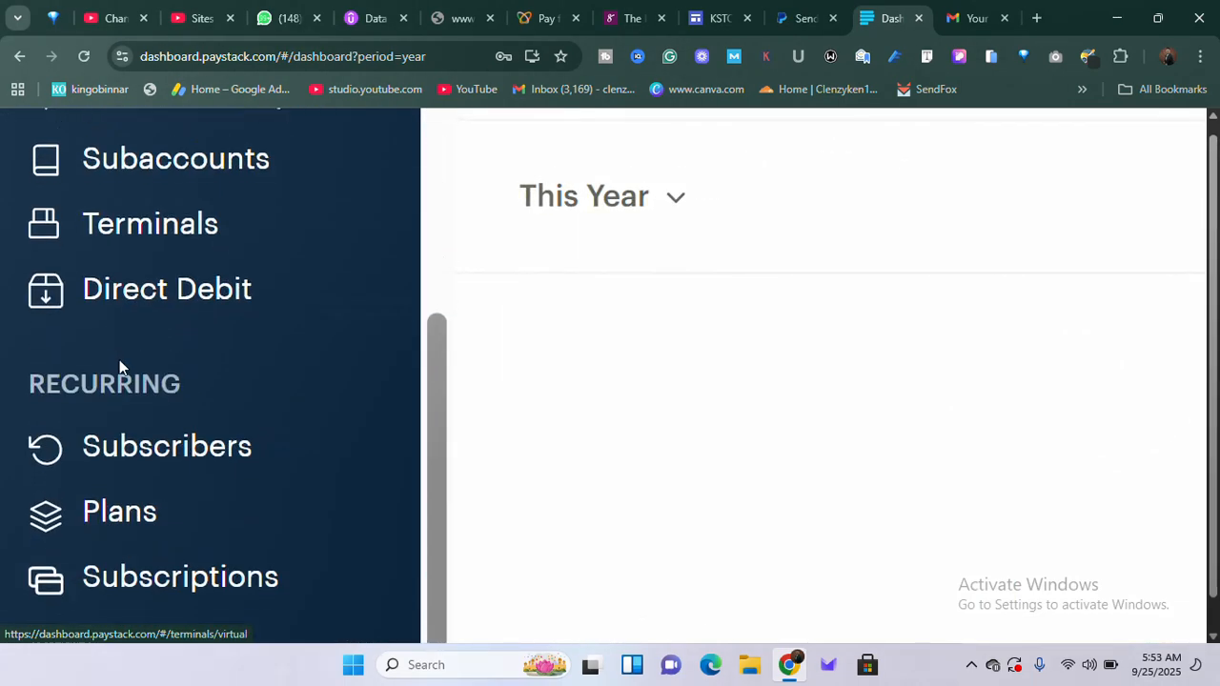
{"action": "scroll", "coordinate": [133, 400], "scroll_direction": "up", "scroll_amount": 4}
{"action": "scroll", "coordinate": [133, 400], "scroll_direction": "up", "scroll_amount": 2}
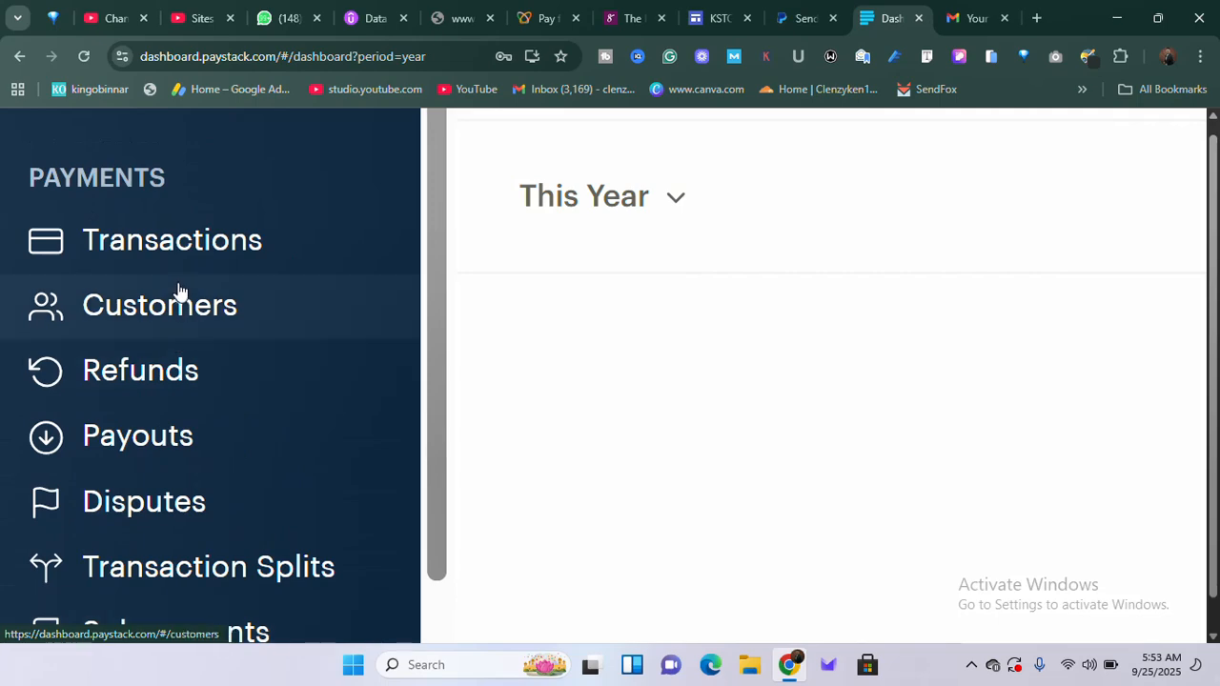
{"action": "scroll", "coordinate": [177, 298], "scroll_direction": "down", "scroll_amount": 4}
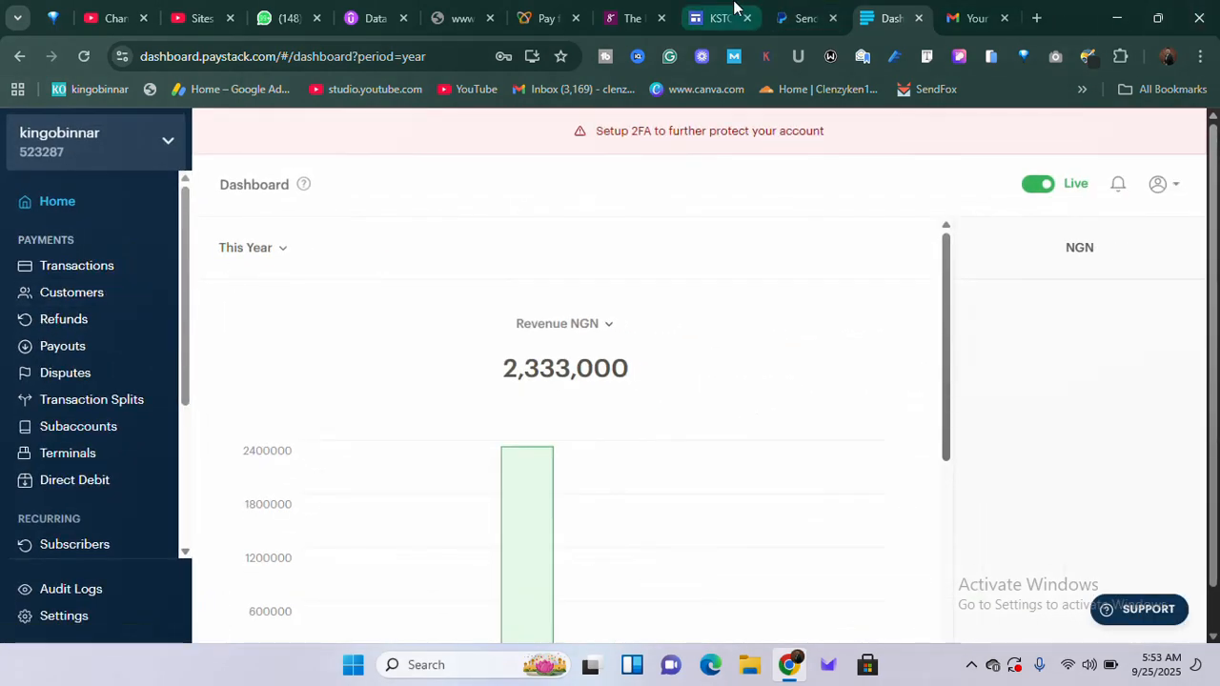
Step: Return to the KSTORES site preview and review the three products with their prices and Buy Now buttons
{"action": "left_click", "coordinate": [715, 18]}
{"action": "scroll", "coordinate": [472, 452], "scroll_direction": "down", "scroll_amount": 2}
{"action": "scroll", "coordinate": [459, 450], "scroll_direction": "up", "scroll_amount": 3}
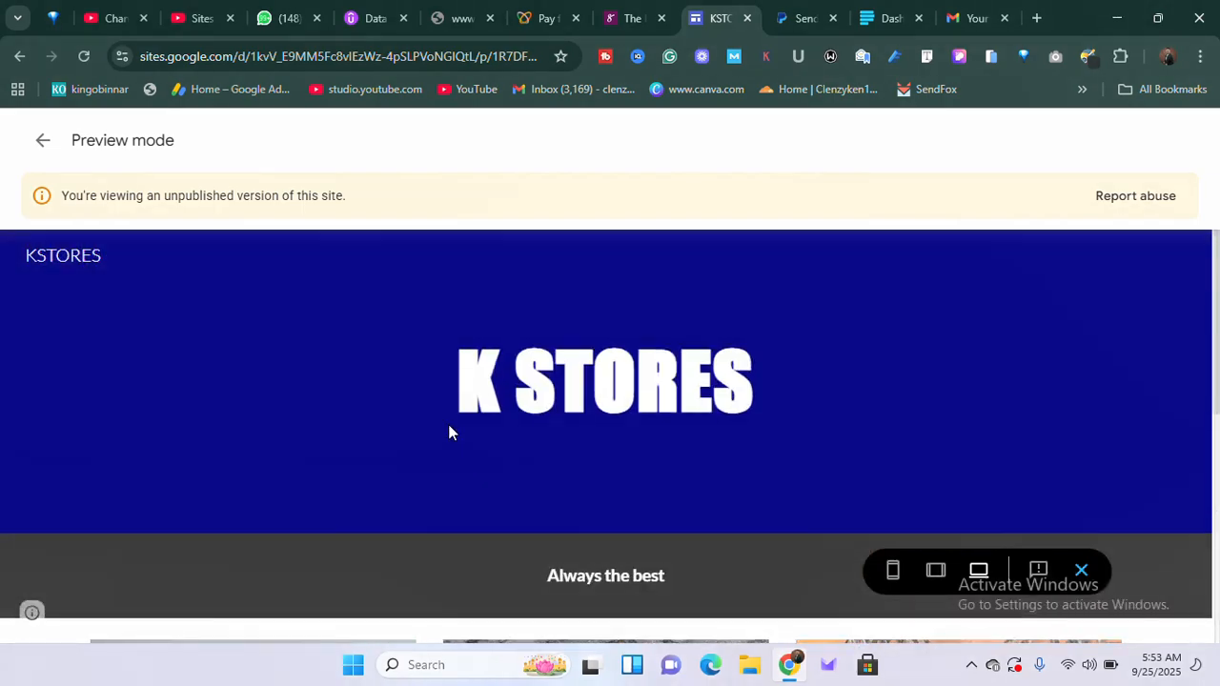
{"action": "scroll", "coordinate": [448, 426], "scroll_direction": "down", "scroll_amount": 5}
{"action": "scroll", "coordinate": [446, 420], "scroll_direction": "up", "scroll_amount": 3}
{"action": "scroll", "coordinate": [364, 438], "scroll_direction": "down", "scroll_amount": 1}
{"action": "scroll", "coordinate": [556, 384], "scroll_direction": "up", "scroll_amount": 2}
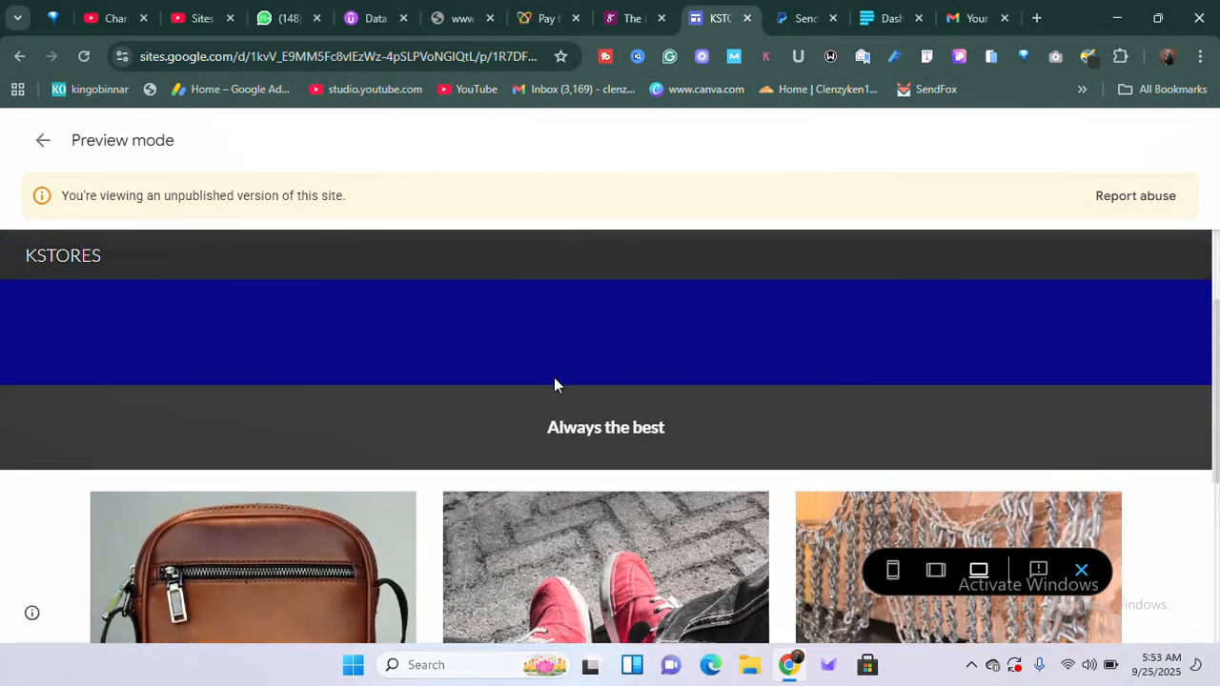
{"action": "scroll", "coordinate": [463, 387], "scroll_direction": "down", "scroll_amount": 3}
{"action": "scroll", "coordinate": [518, 422], "scroll_direction": "up", "scroll_amount": 1}
{"action": "scroll", "coordinate": [400, 476], "scroll_direction": "down", "scroll_amount": 2}
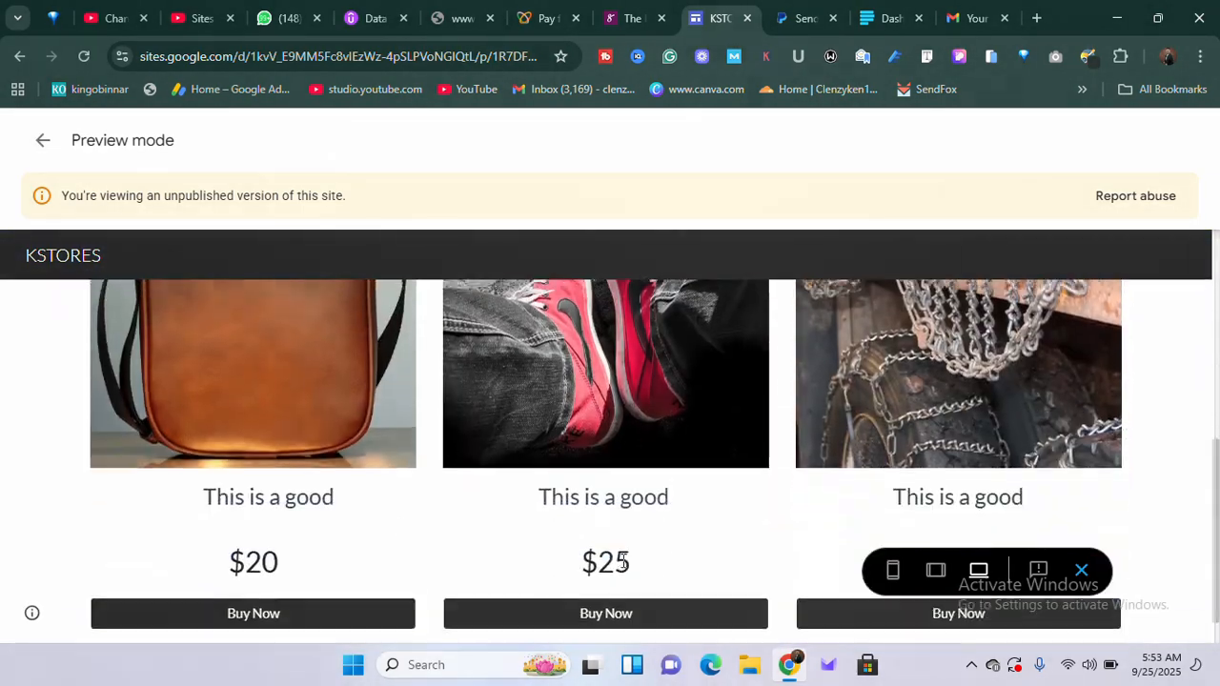
{"action": "scroll", "coordinate": [360, 506], "scroll_direction": "up", "scroll_amount": 3}
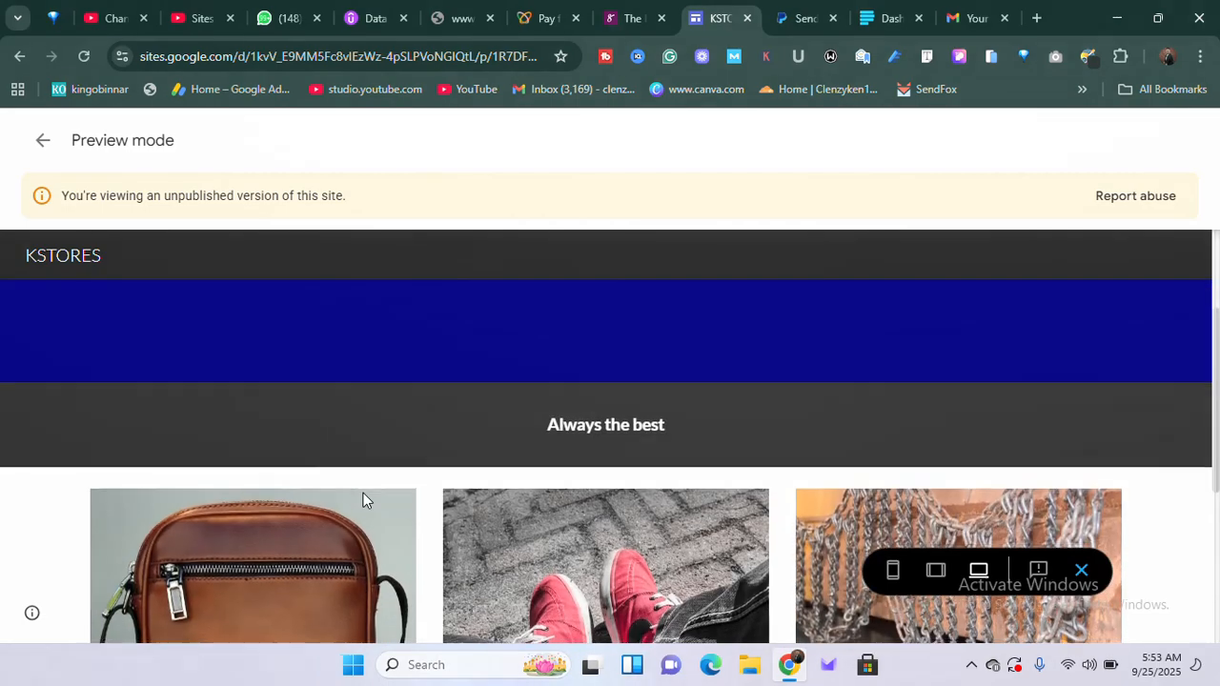
{"action": "scroll", "coordinate": [363, 496], "scroll_direction": "down", "scroll_amount": 2}
{"action": "scroll", "coordinate": [340, 472], "scroll_direction": "down", "scroll_amount": 2}
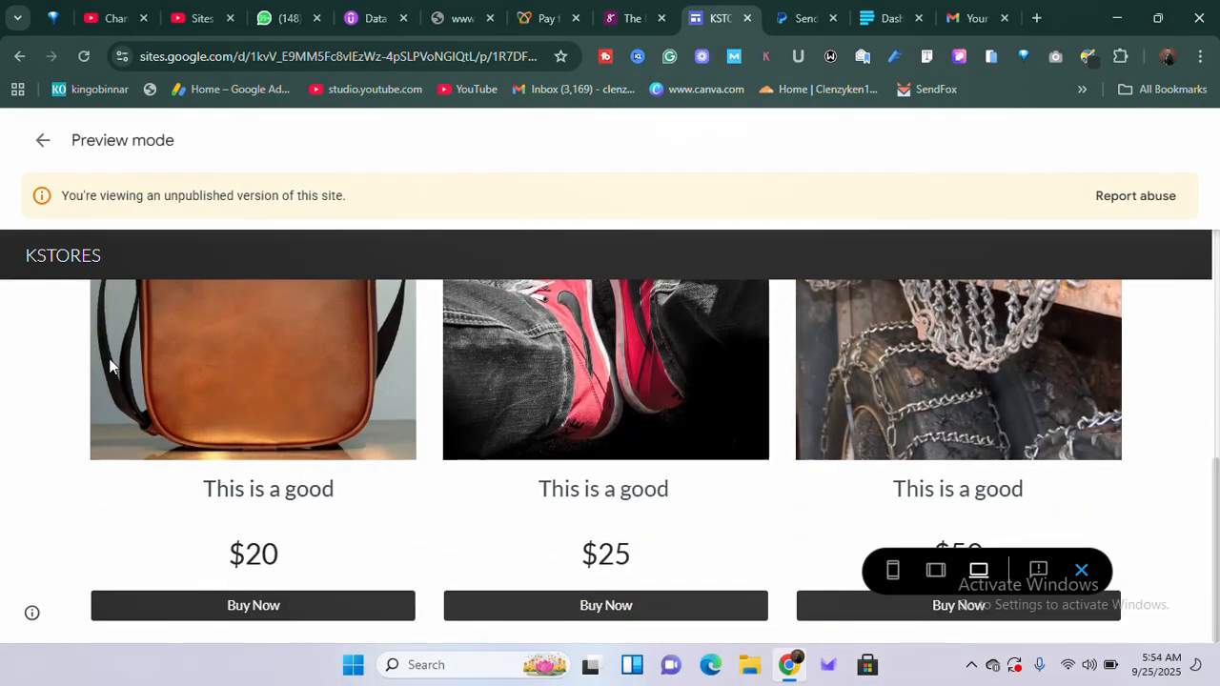
Step: Follow the $20 bag's Buy Now link and examine the fields of the Flutterwave payment form
{"action": "left_click", "coordinate": [272, 607]}
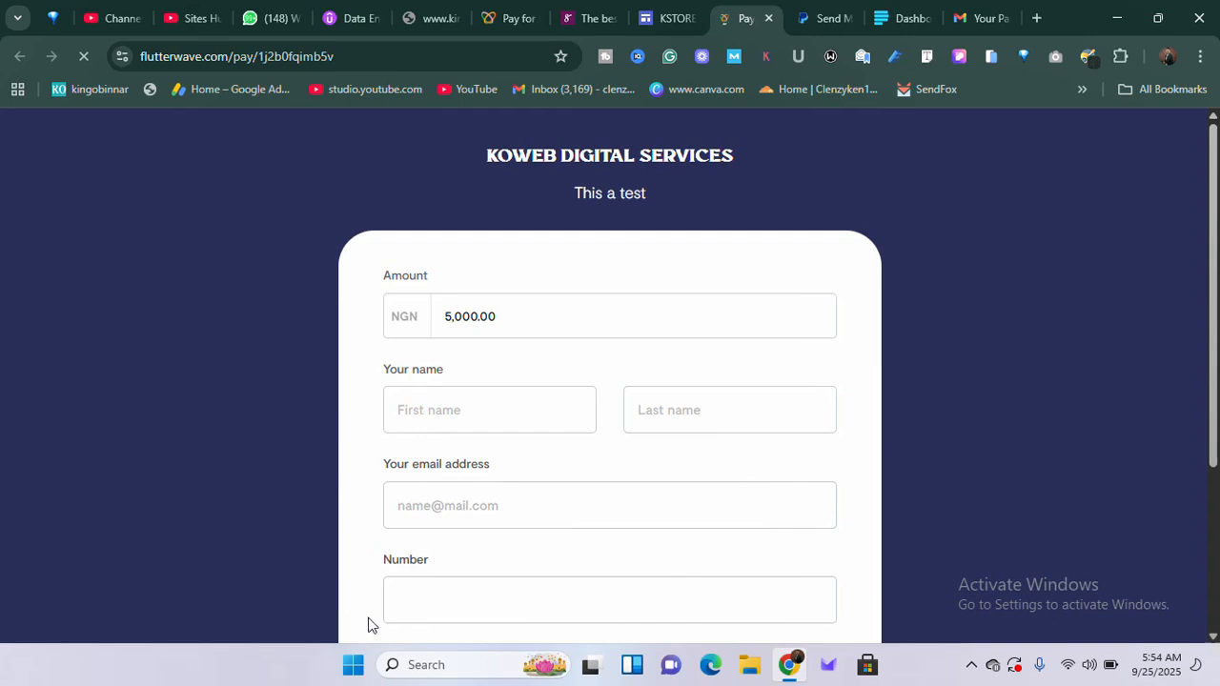
{"action": "scroll", "coordinate": [599, 416], "scroll_direction": "down", "scroll_amount": 1}
{"action": "scroll", "coordinate": [591, 395], "scroll_direction": "up", "scroll_amount": 1}
{"action": "scroll", "coordinate": [631, 379], "scroll_direction": "down", "scroll_amount": 3}
{"action": "scroll", "coordinate": [628, 409], "scroll_direction": "up", "scroll_amount": 1}
{"action": "scroll", "coordinate": [616, 414], "scroll_direction": "down", "scroll_amount": 1}
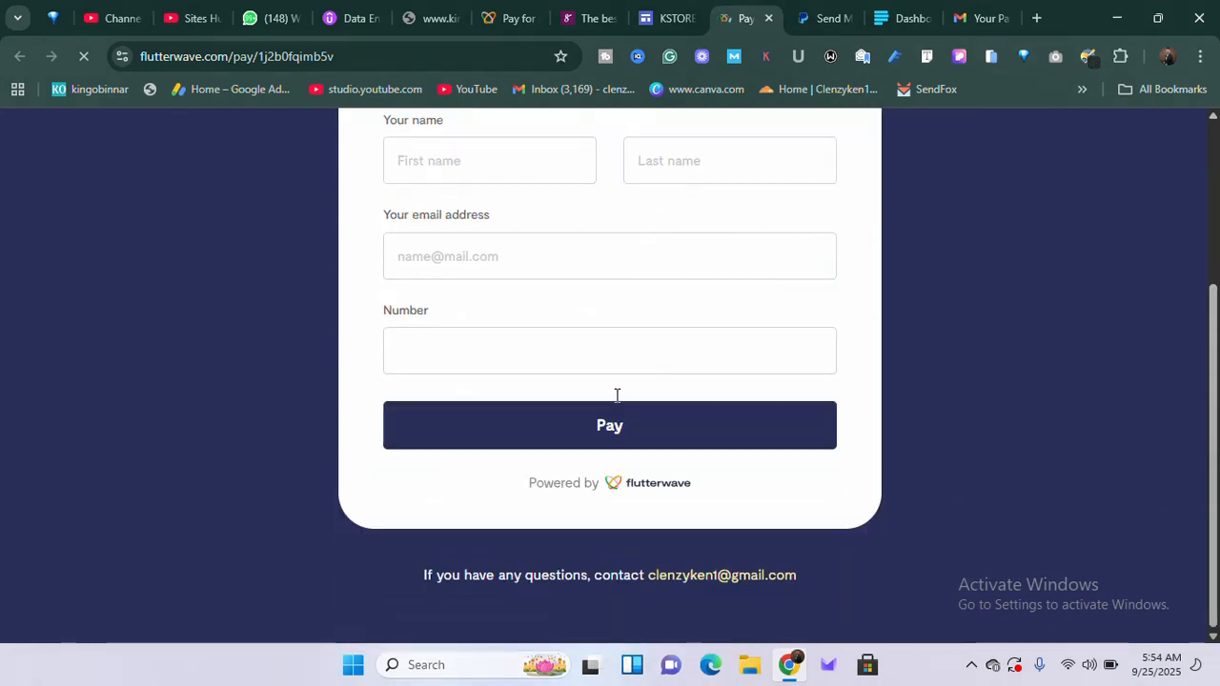
{"action": "scroll", "coordinate": [597, 376], "scroll_direction": "up", "scroll_amount": 2}
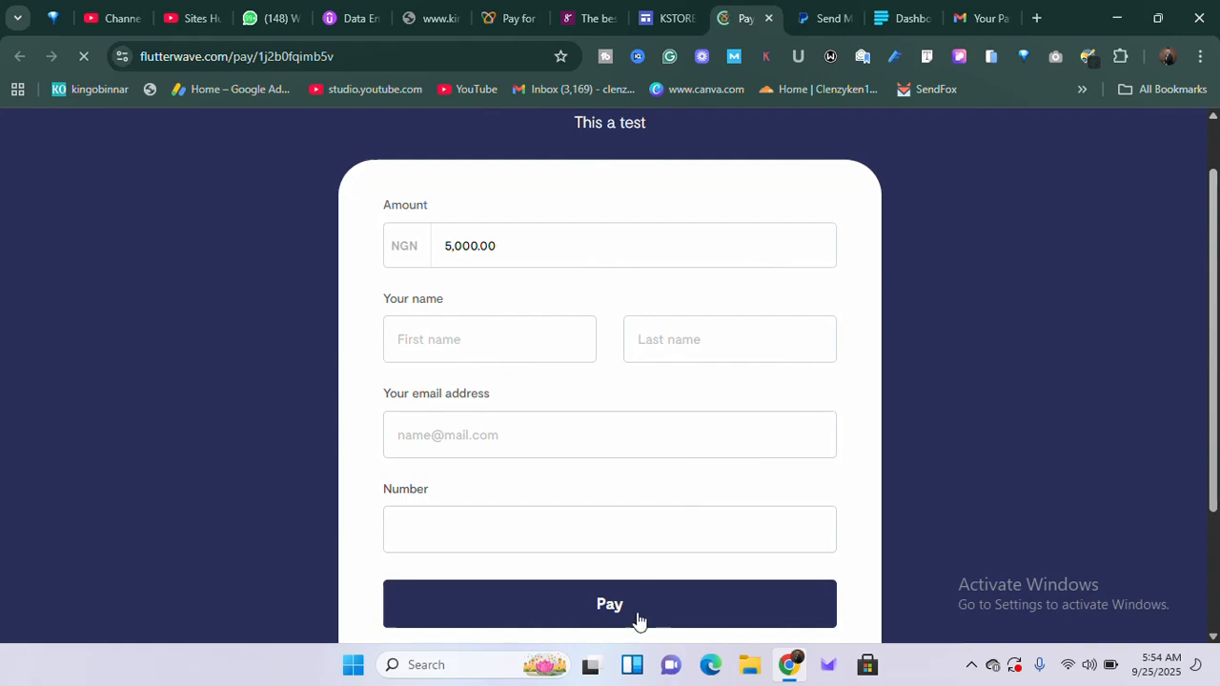
{"action": "scroll", "coordinate": [639, 620], "scroll_direction": "down", "scroll_amount": 2}
{"action": "scroll", "coordinate": [653, 444], "scroll_direction": "up", "scroll_amount": 2}
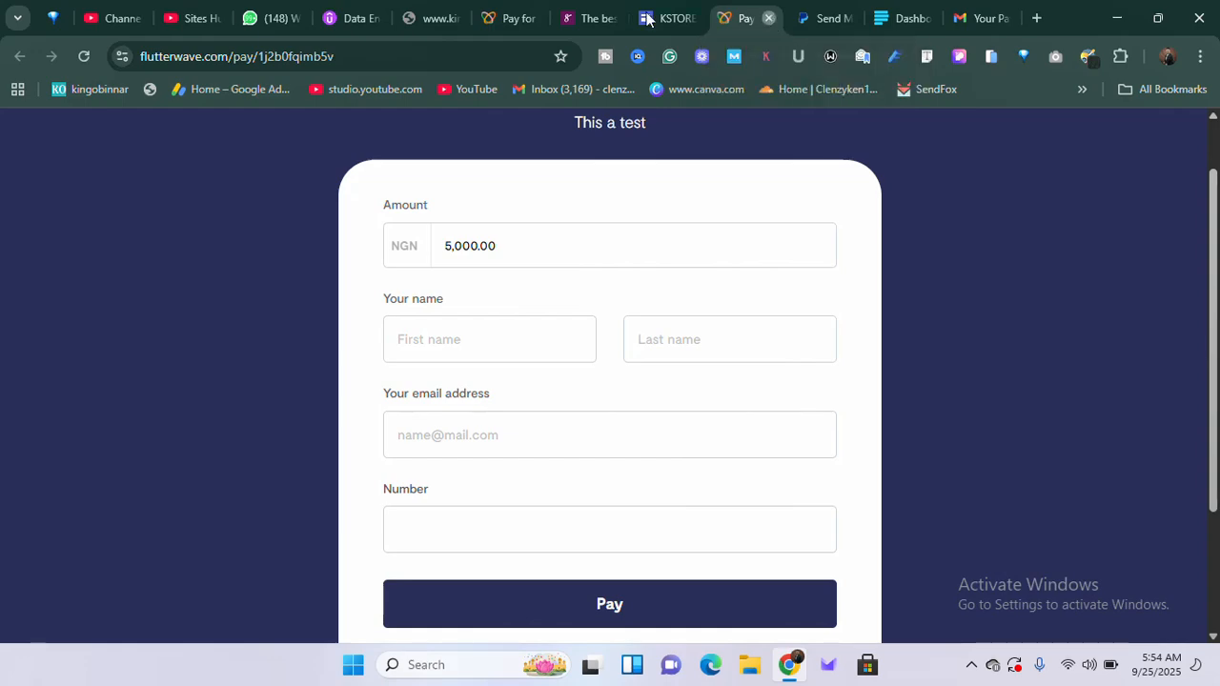
Step: Close the Flutterwave payment page and exit the site preview to return to the KSTORES editor
{"action": "left_click", "coordinate": [768, 18]}
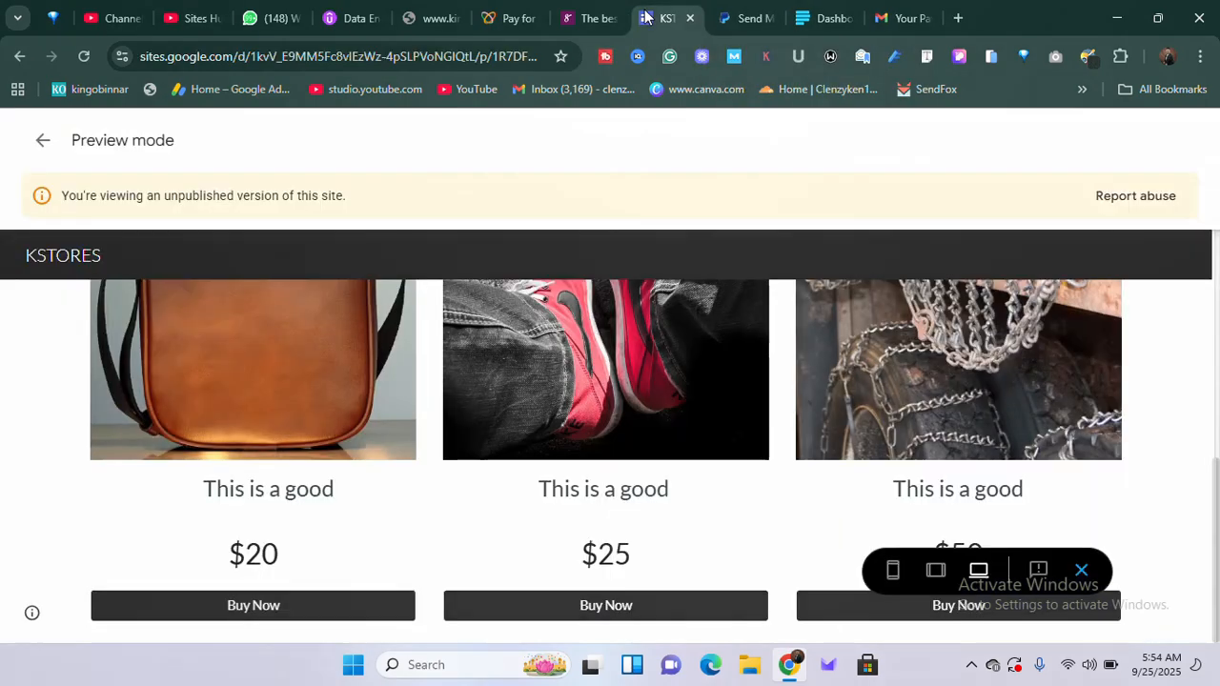
{"action": "left_click", "coordinate": [1080, 570]}
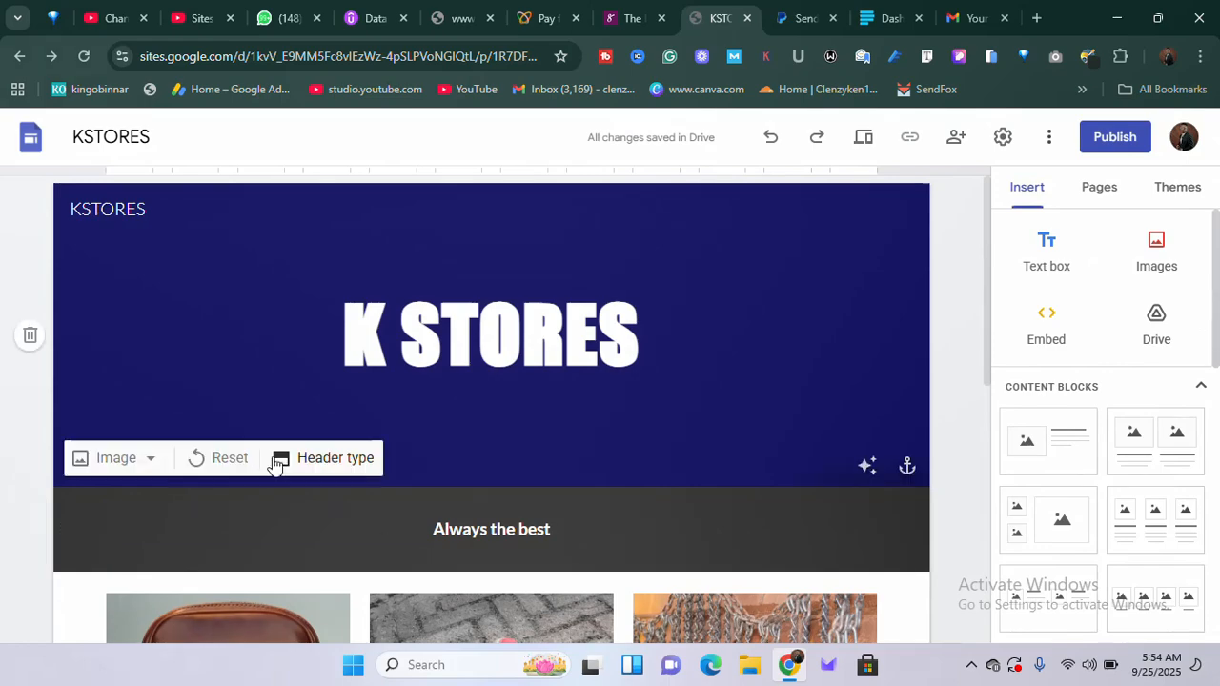
Step: Examine the KSTORES page layout in the editor, from the header banner to the products' Buy Now buttons
{"action": "scroll", "coordinate": [272, 530], "scroll_direction": "down", "scroll_amount": 2}
{"action": "scroll", "coordinate": [390, 537], "scroll_direction": "up", "scroll_amount": 2}
{"action": "scroll", "coordinate": [428, 553], "scroll_direction": "down", "scroll_amount": 6}
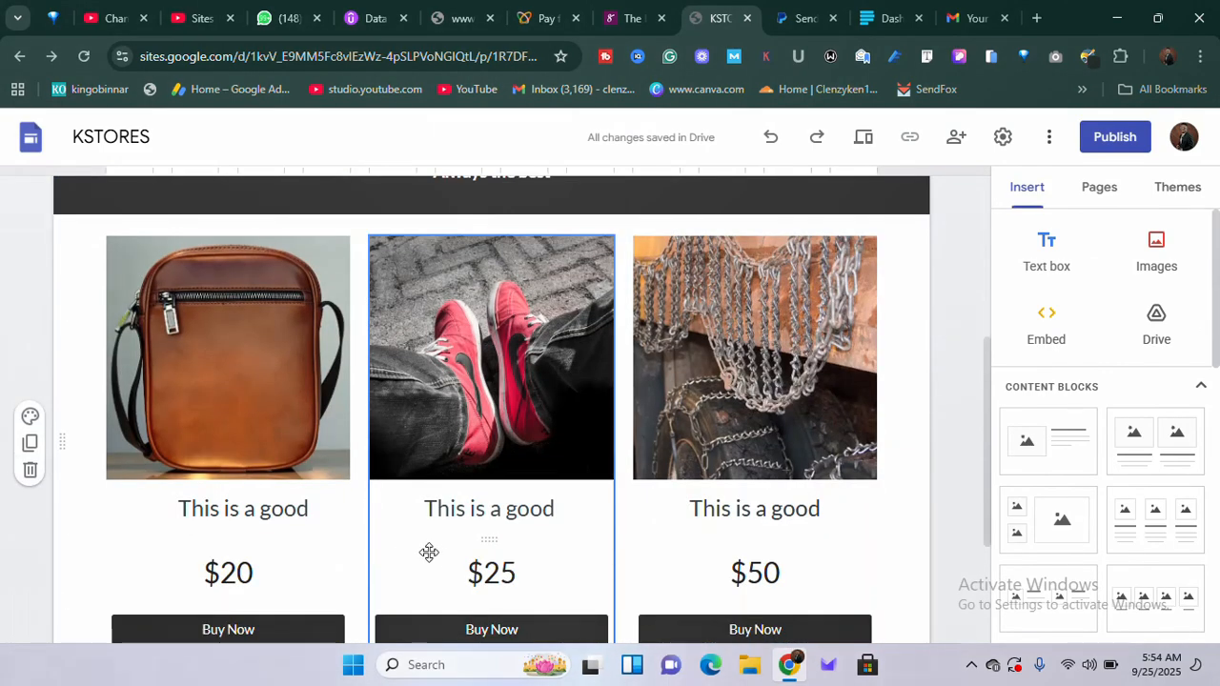
{"action": "scroll", "coordinate": [452, 525], "scroll_direction": "up", "scroll_amount": 3}
{"action": "scroll", "coordinate": [451, 525], "scroll_direction": "up", "scroll_amount": 3}
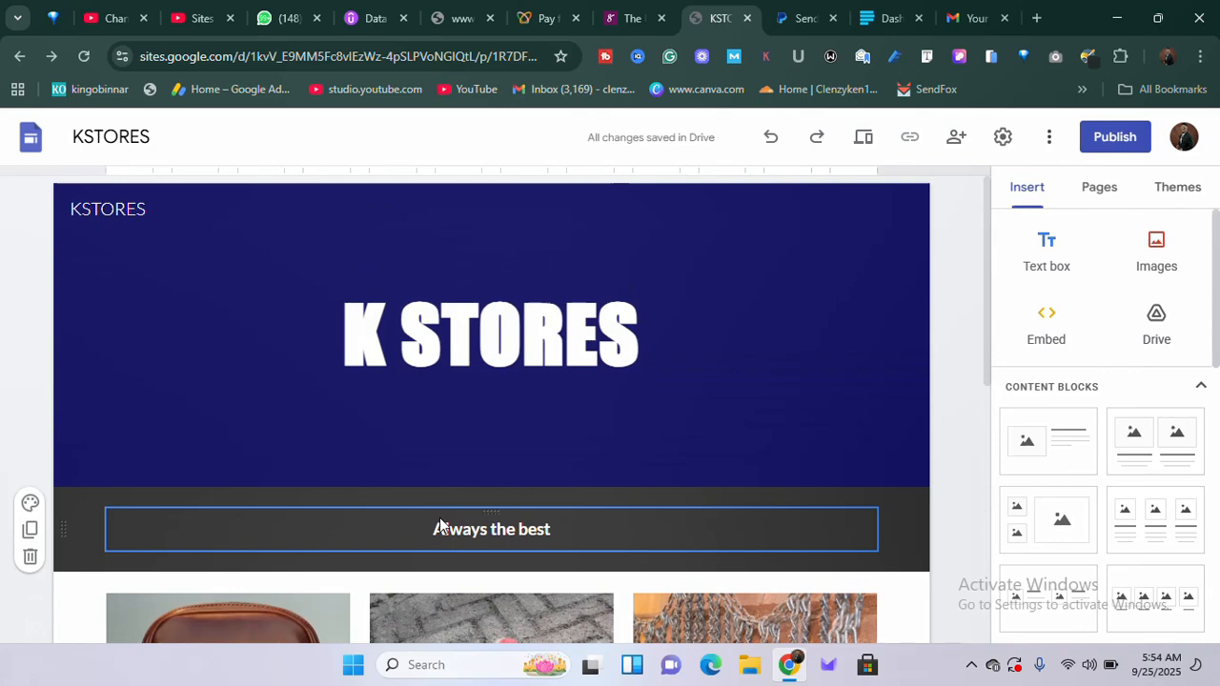
{"action": "left_click", "coordinate": [434, 447]}
{"action": "scroll", "coordinate": [345, 388], "scroll_direction": "down", "scroll_amount": 2}
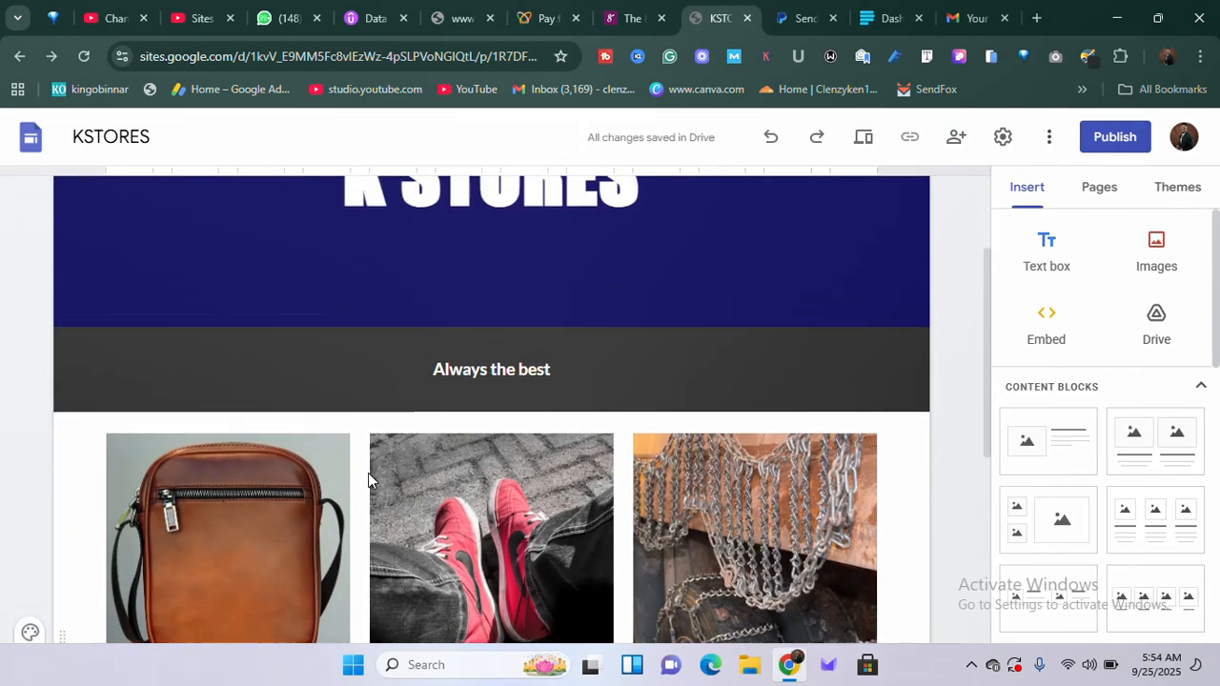
{"action": "scroll", "coordinate": [372, 479], "scroll_direction": "up", "scroll_amount": 2}
{"action": "scroll", "coordinate": [557, 482], "scroll_direction": "down", "scroll_amount": 6}
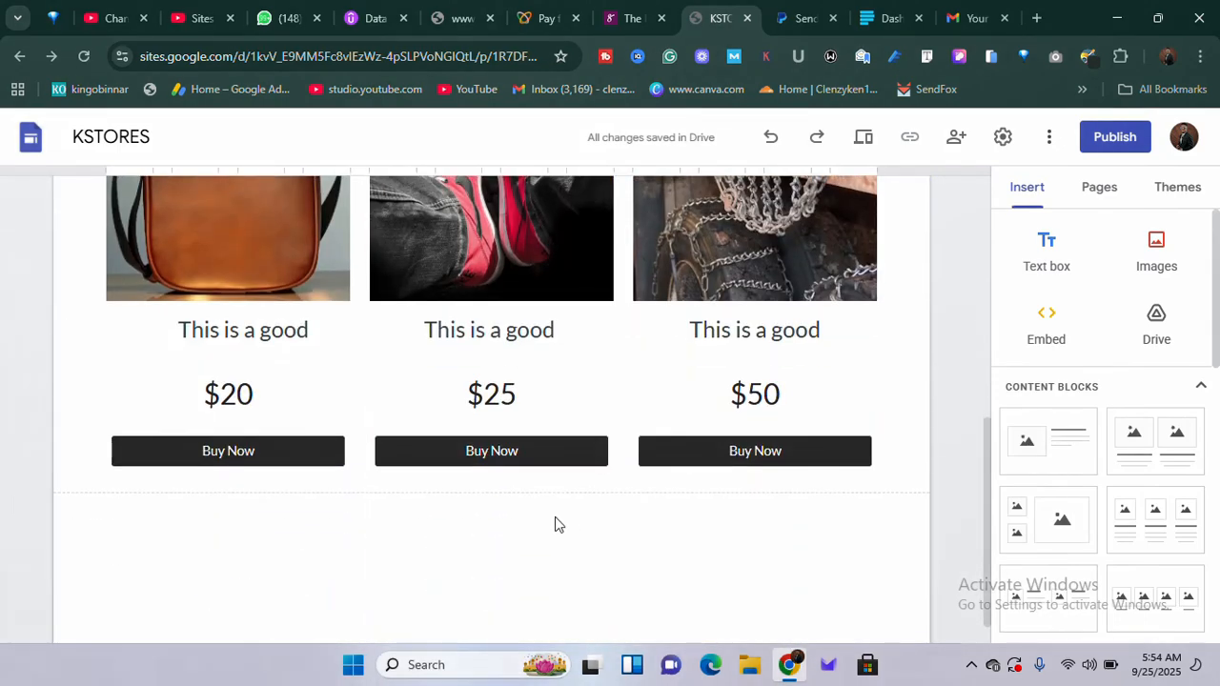
{"action": "scroll", "coordinate": [555, 523], "scroll_direction": "up", "scroll_amount": 4}
{"action": "scroll", "coordinate": [581, 517], "scroll_direction": "up", "scroll_amount": 2}
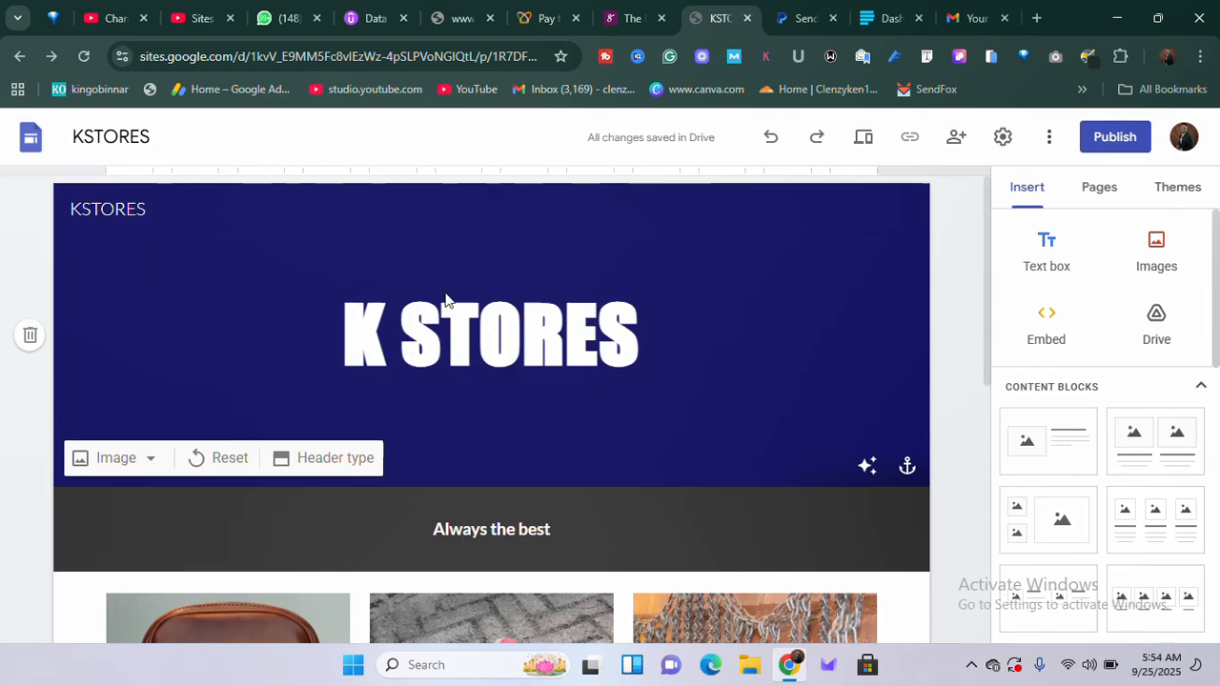
{"action": "left_click", "coordinate": [560, 340]}
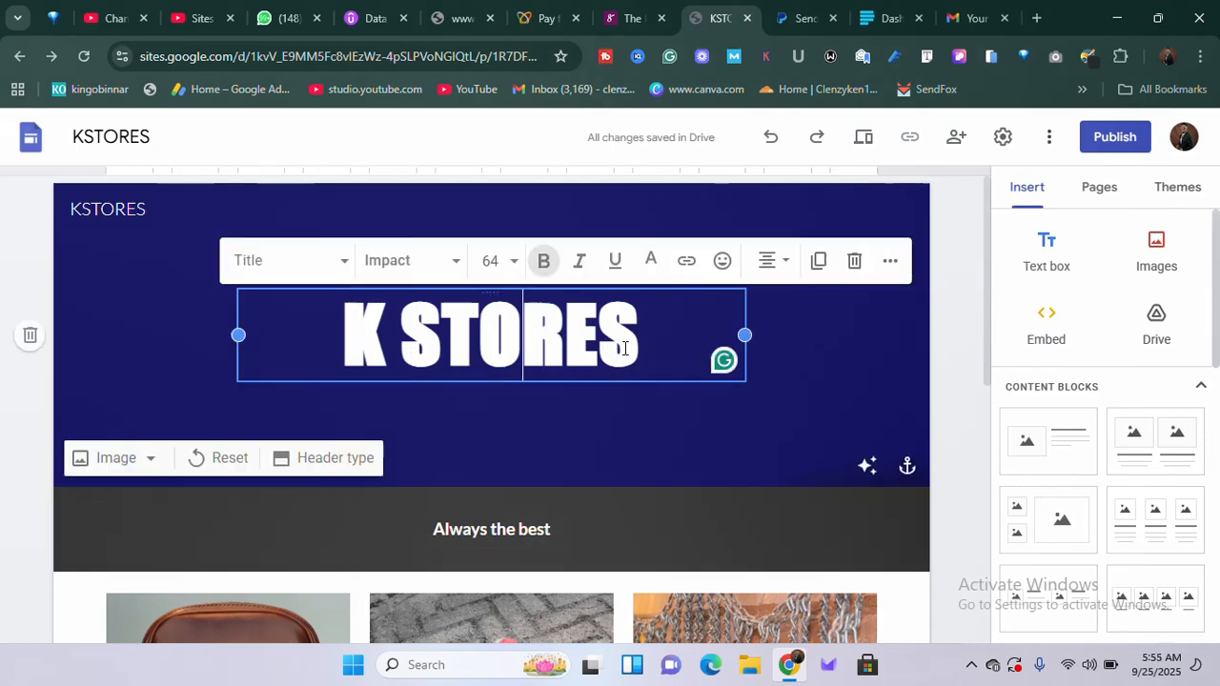
{"action": "left_click", "coordinate": [638, 345]}
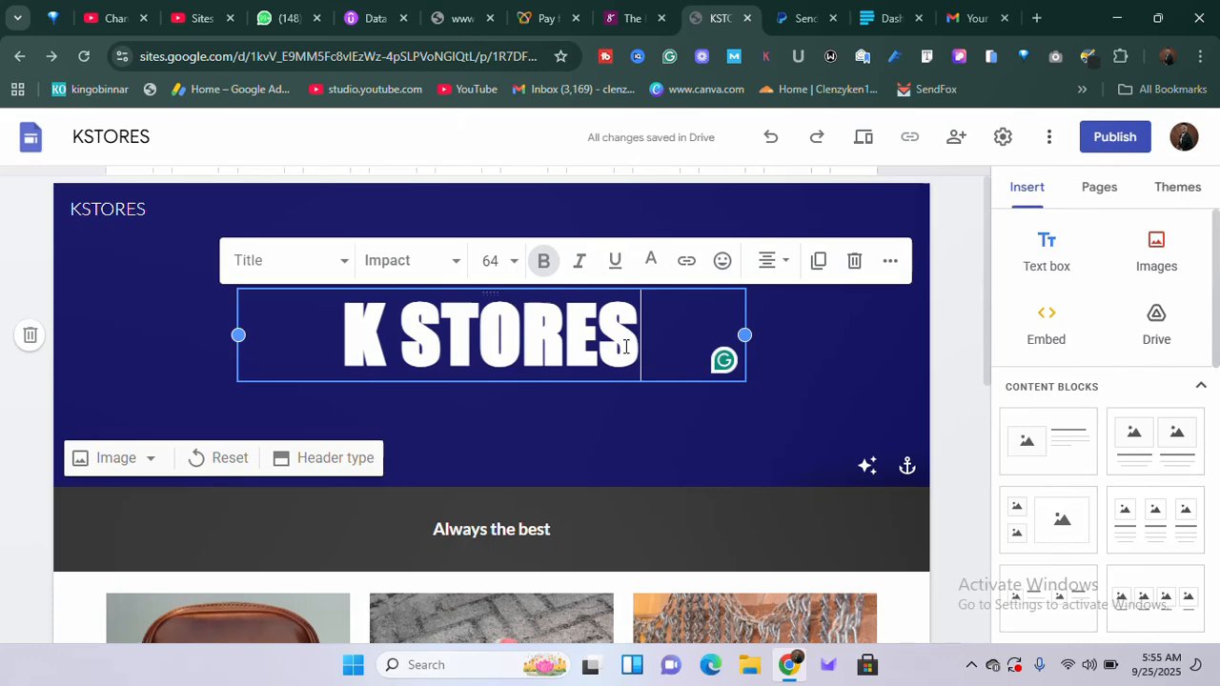
{"action": "type", "text": "t"}
{"action": "key", "text": "BackSpace"}
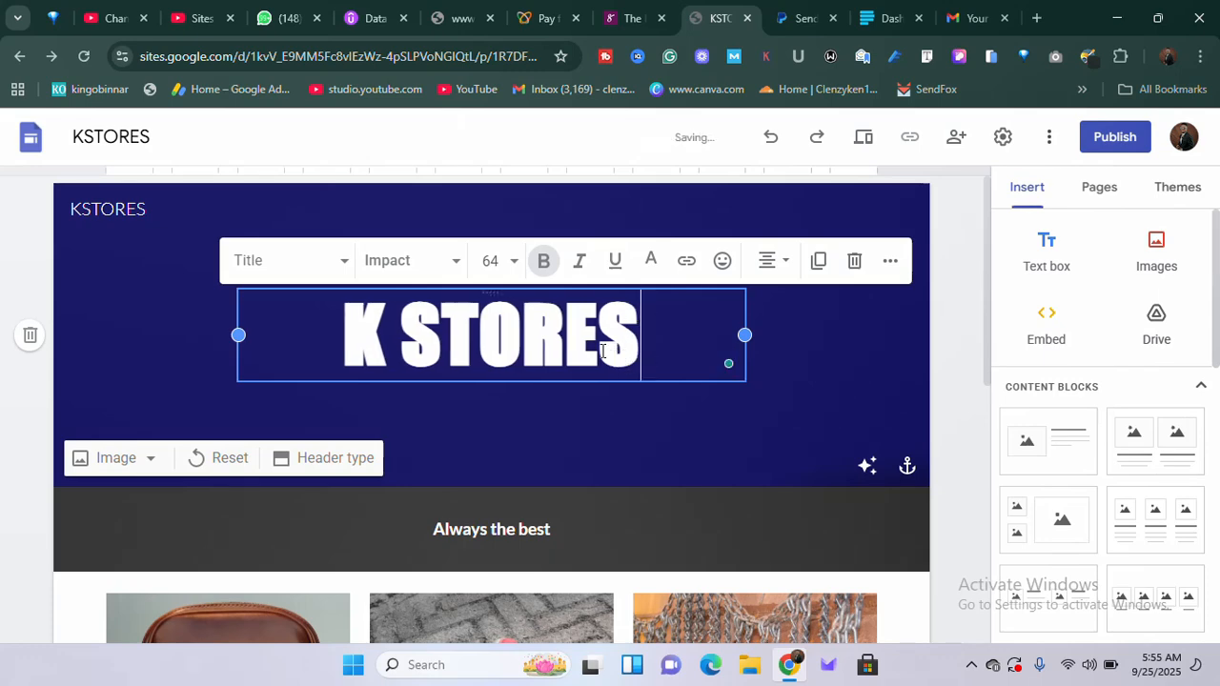
Step: Select the whole K STORES header title and look through the fonts available for it
{"action": "double_click", "coordinate": [572, 333]}
{"action": "left_click", "coordinate": [534, 321]}
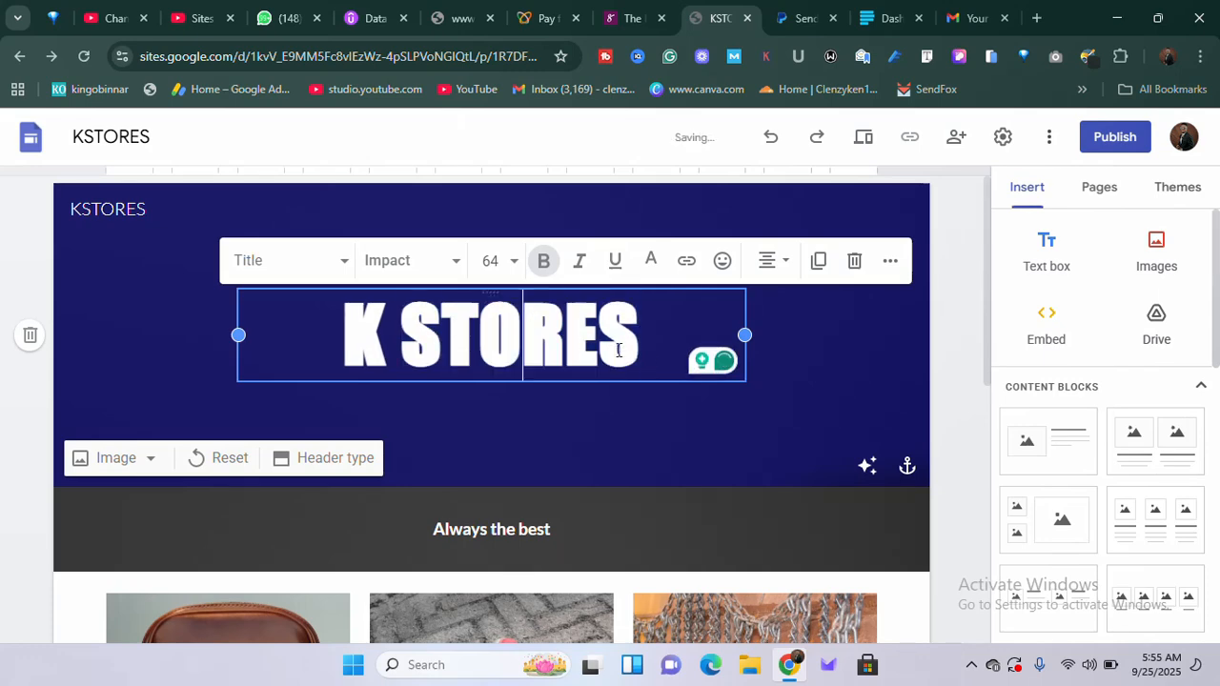
{"action": "left_click_drag", "start_coordinate": [653, 341], "coordinate": [229, 286]}
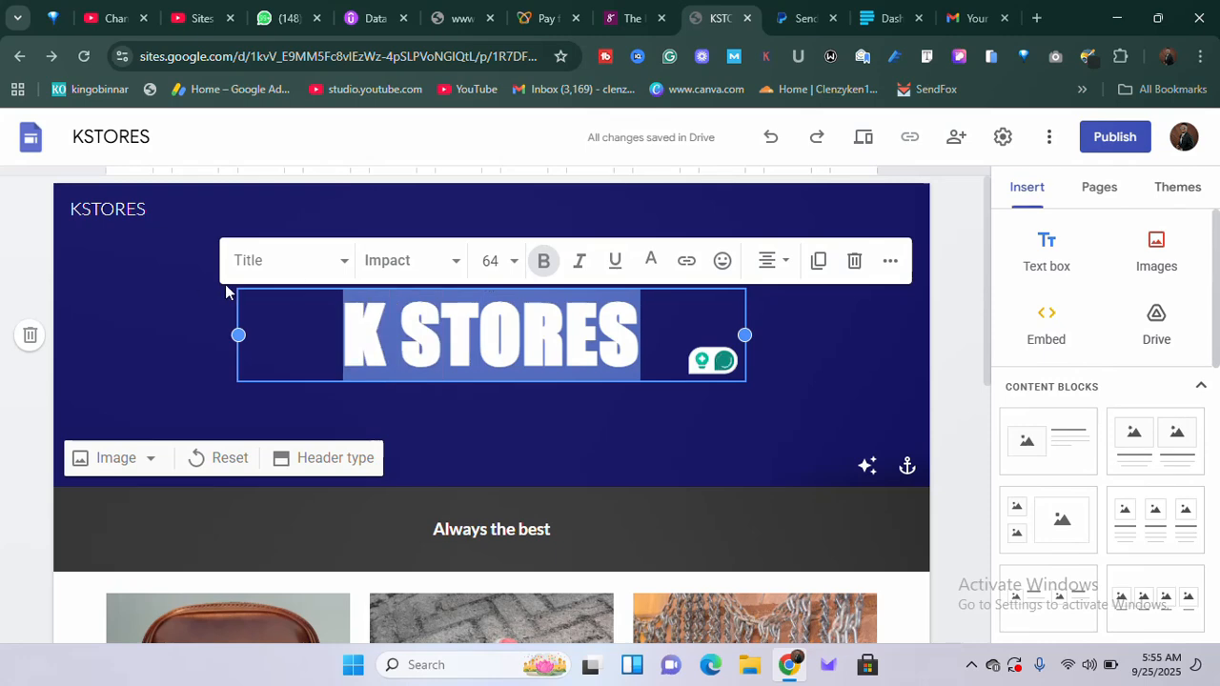
{"action": "left_click", "coordinate": [436, 268]}
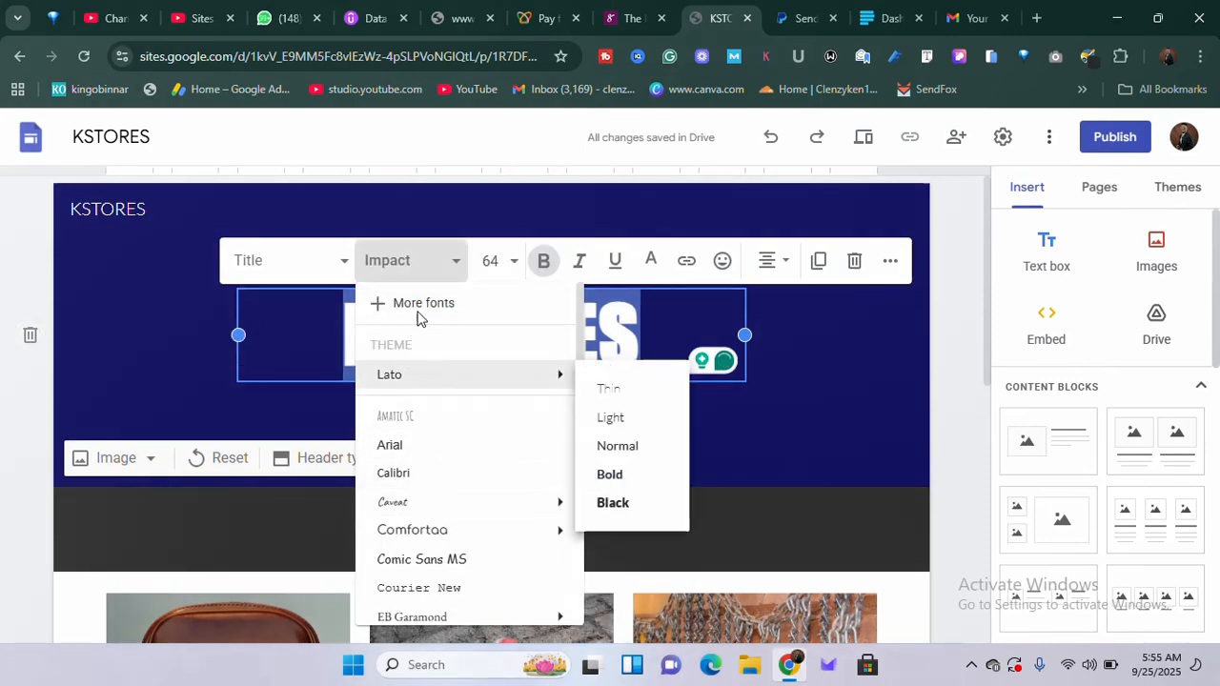
{"action": "scroll", "coordinate": [416, 533], "scroll_direction": "down", "scroll_amount": 2}
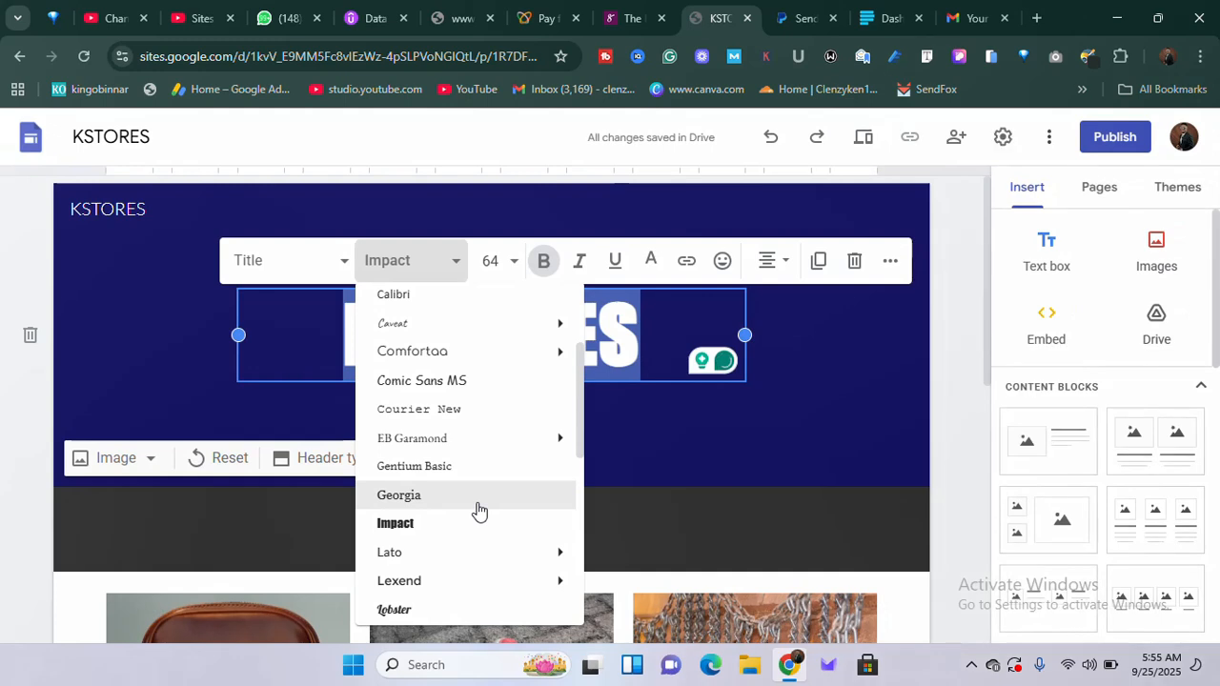
{"action": "left_click", "coordinate": [656, 372]}
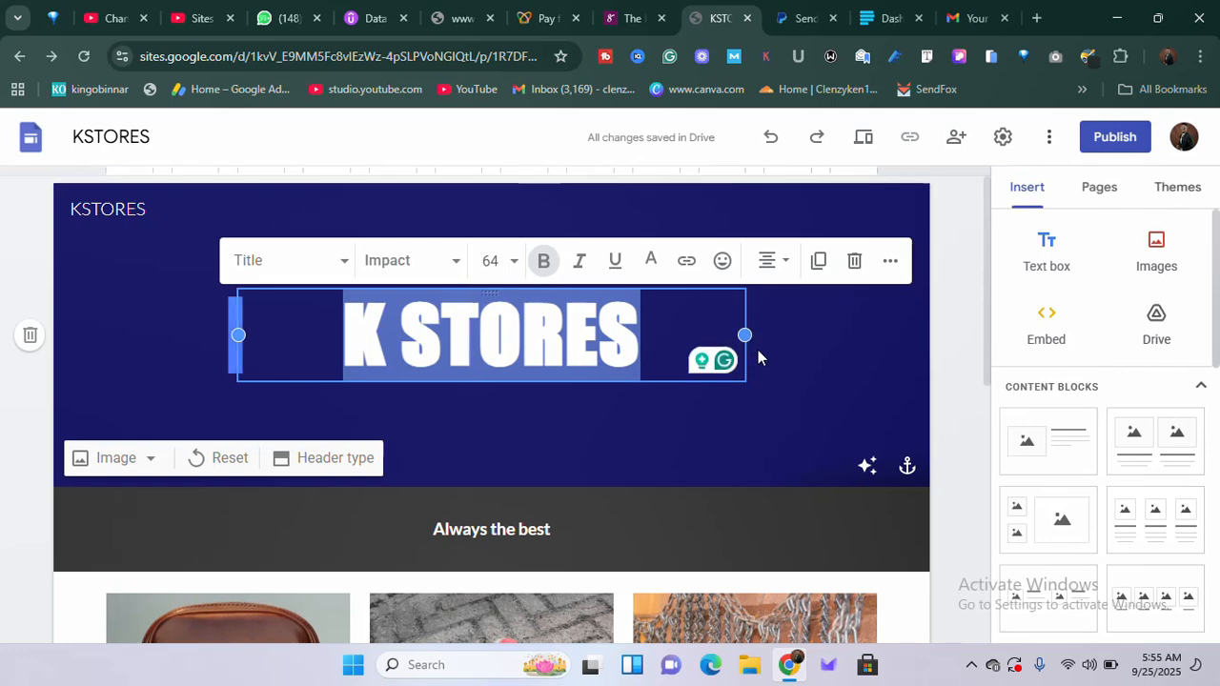
Step: Deselect the K STORES title and open the KSTORES site name in the header to look at its logo option
{"action": "left_click", "coordinate": [790, 355]}
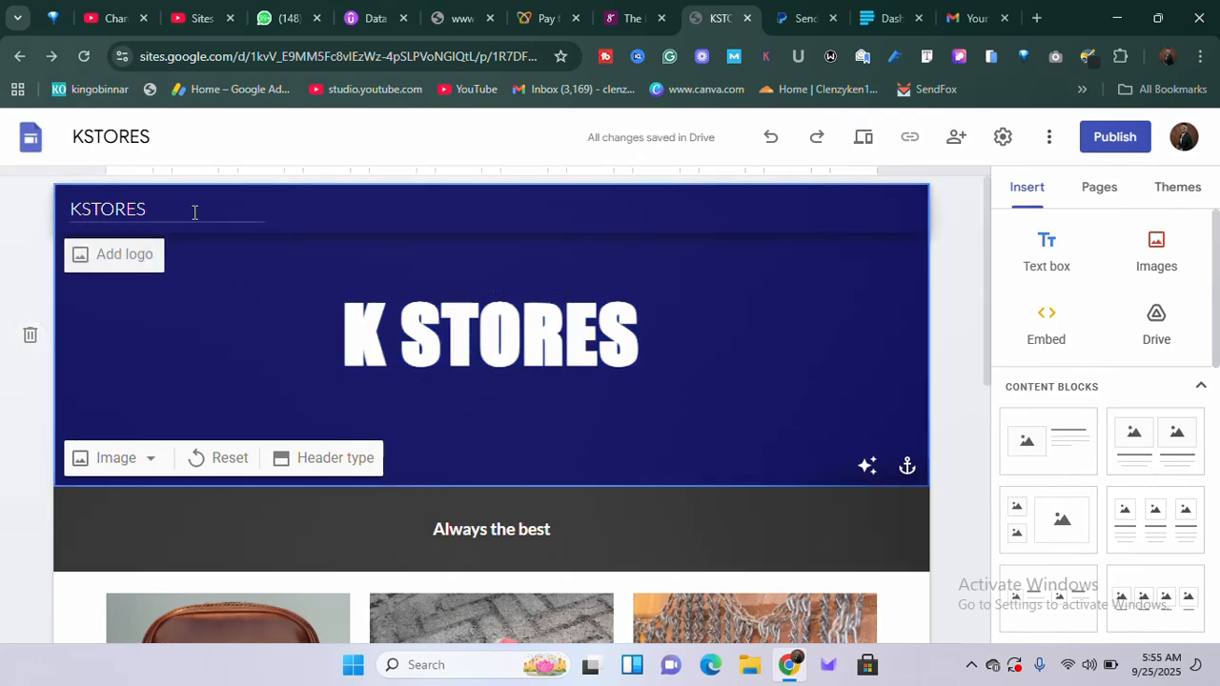
{"action": "left_click", "coordinate": [131, 208]}
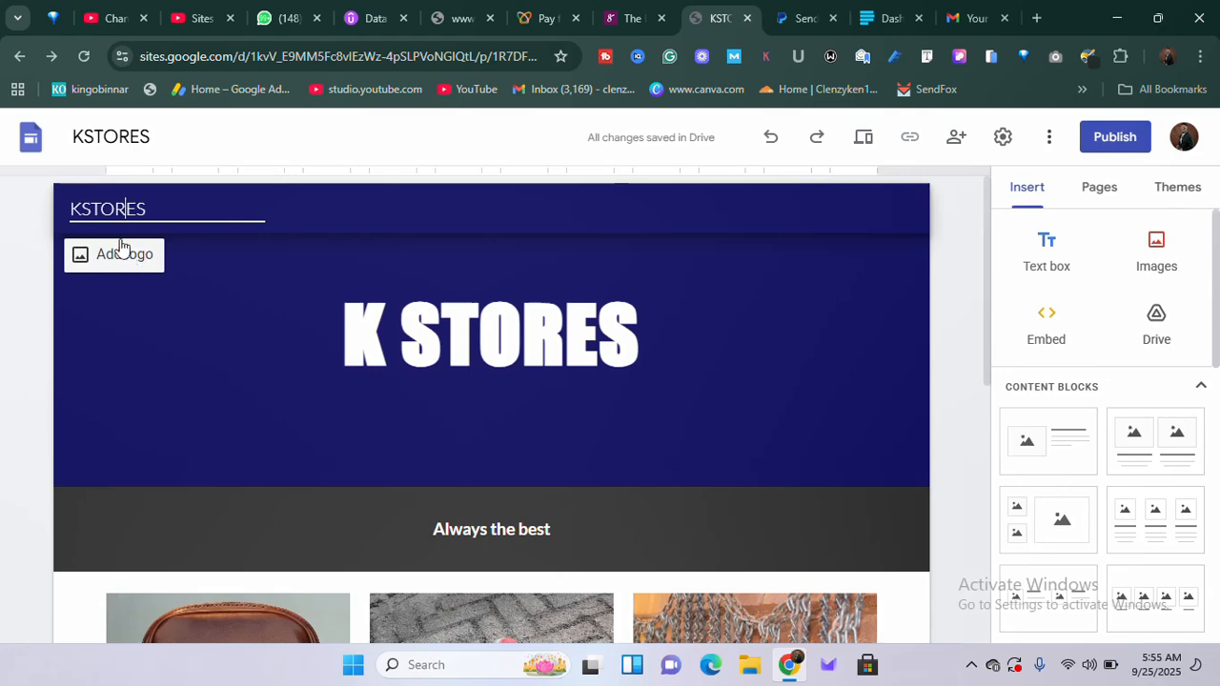
{"action": "left_click", "coordinate": [263, 278]}
{"action": "scroll", "coordinate": [381, 286], "scroll_direction": "down", "scroll_amount": 2}
{"action": "scroll", "coordinate": [170, 285], "scroll_direction": "up", "scroll_amount": 2}
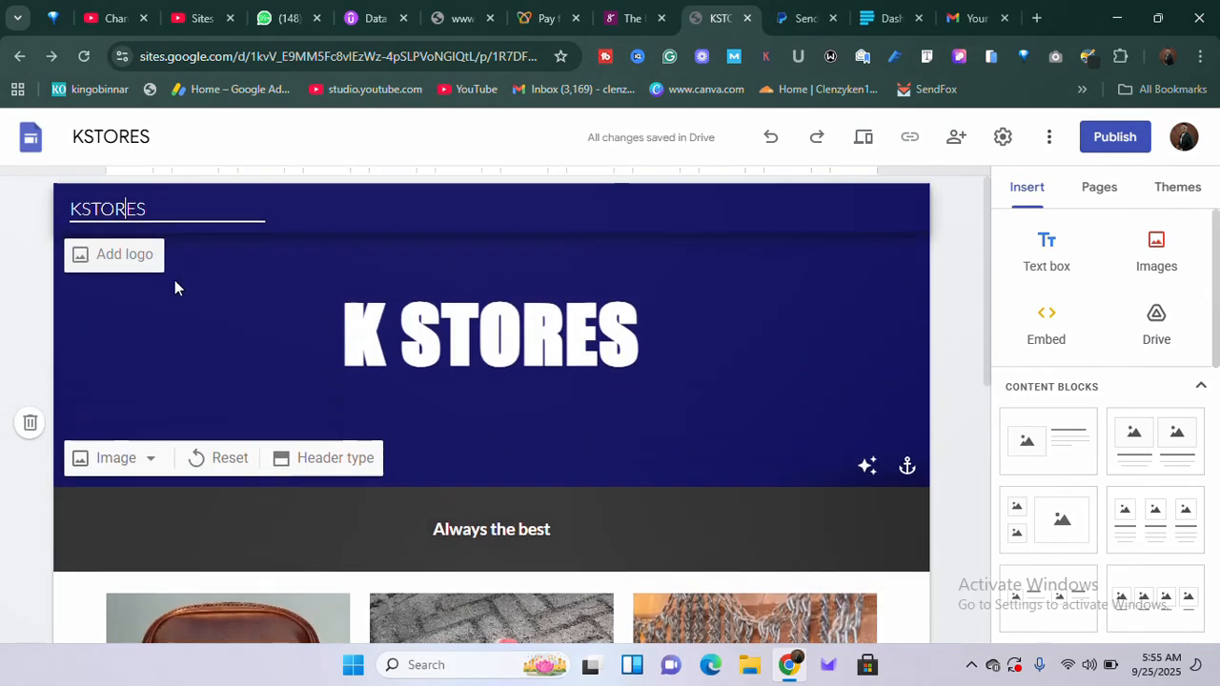
Step: Open the image selection for the header background and browse the gallery pictures
{"action": "left_click", "coordinate": [141, 460]}
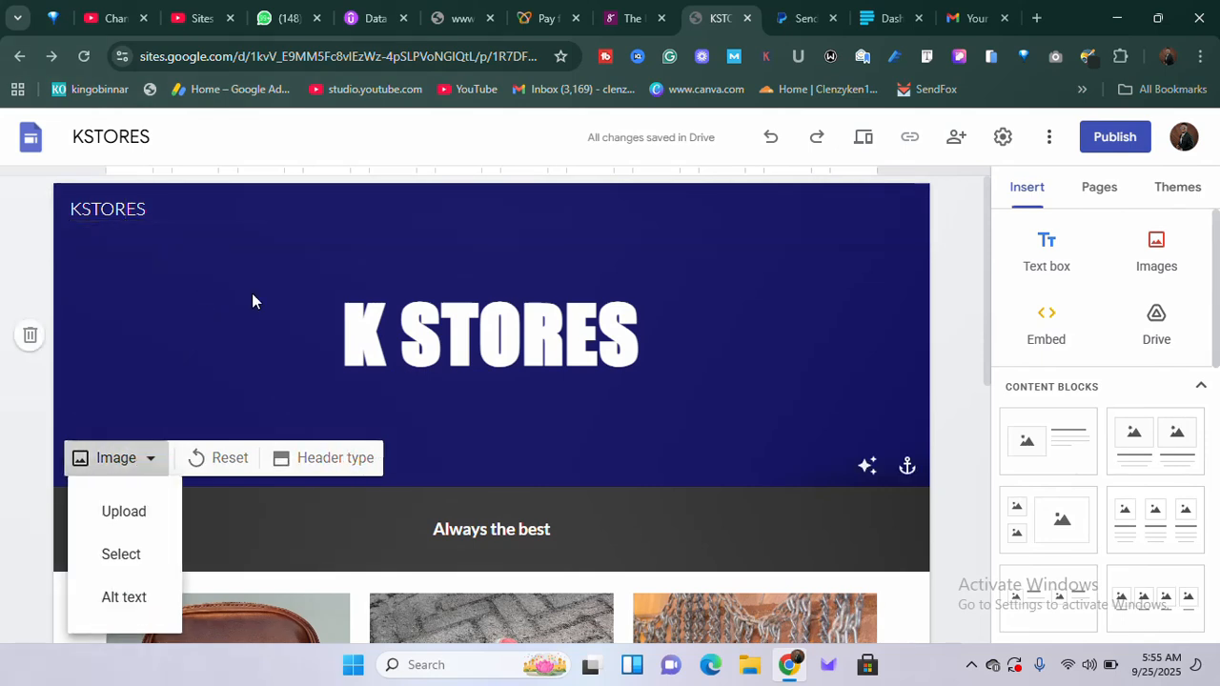
{"action": "left_click", "coordinate": [135, 560]}
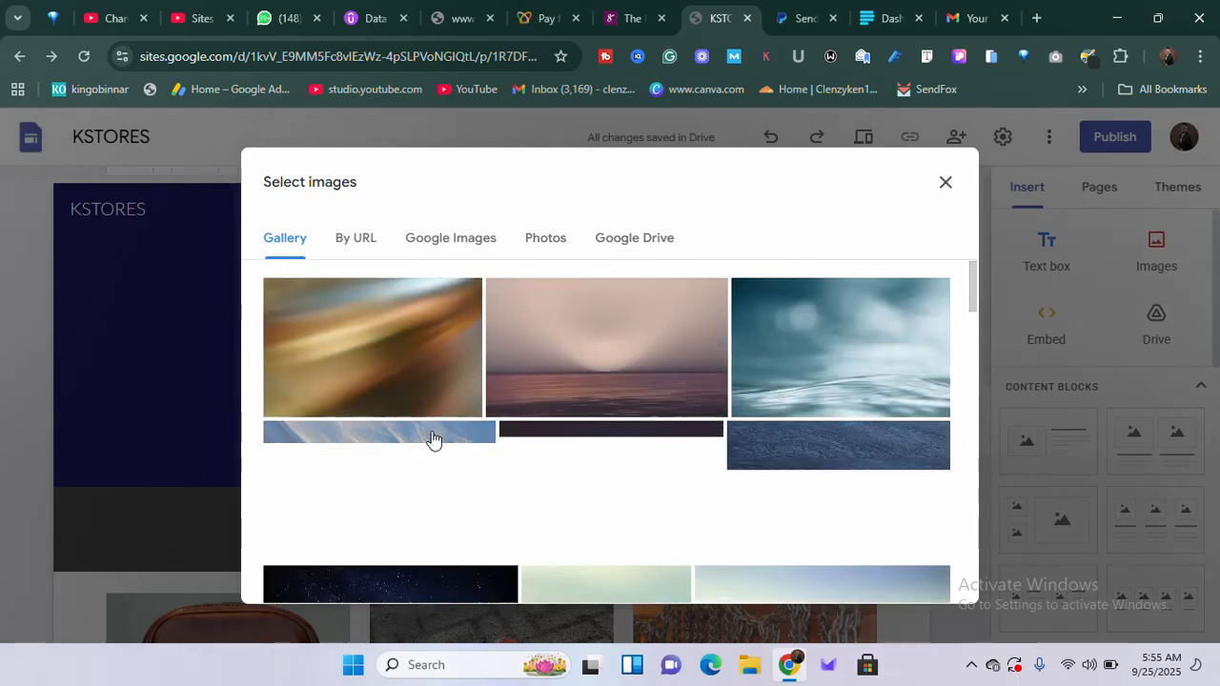
{"action": "scroll", "coordinate": [438, 434], "scroll_direction": "down", "scroll_amount": 2}
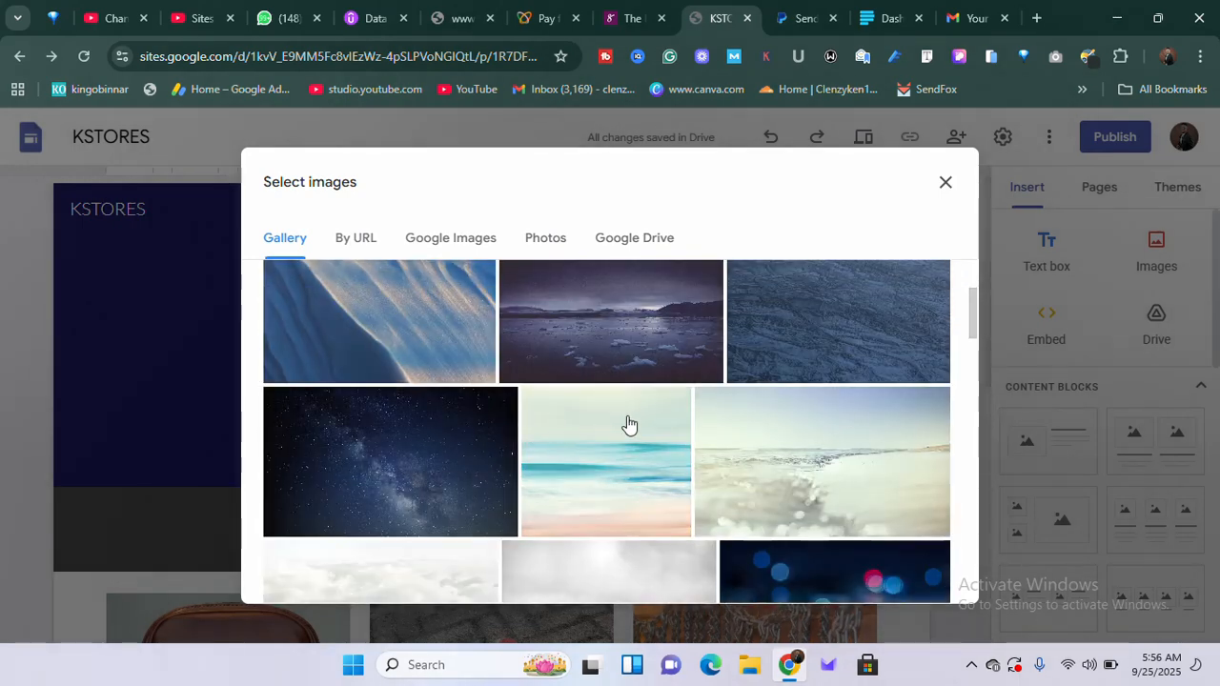
{"action": "scroll", "coordinate": [444, 457], "scroll_direction": "down", "scroll_amount": 2}
{"action": "scroll", "coordinate": [540, 435], "scroll_direction": "down", "scroll_amount": 2}
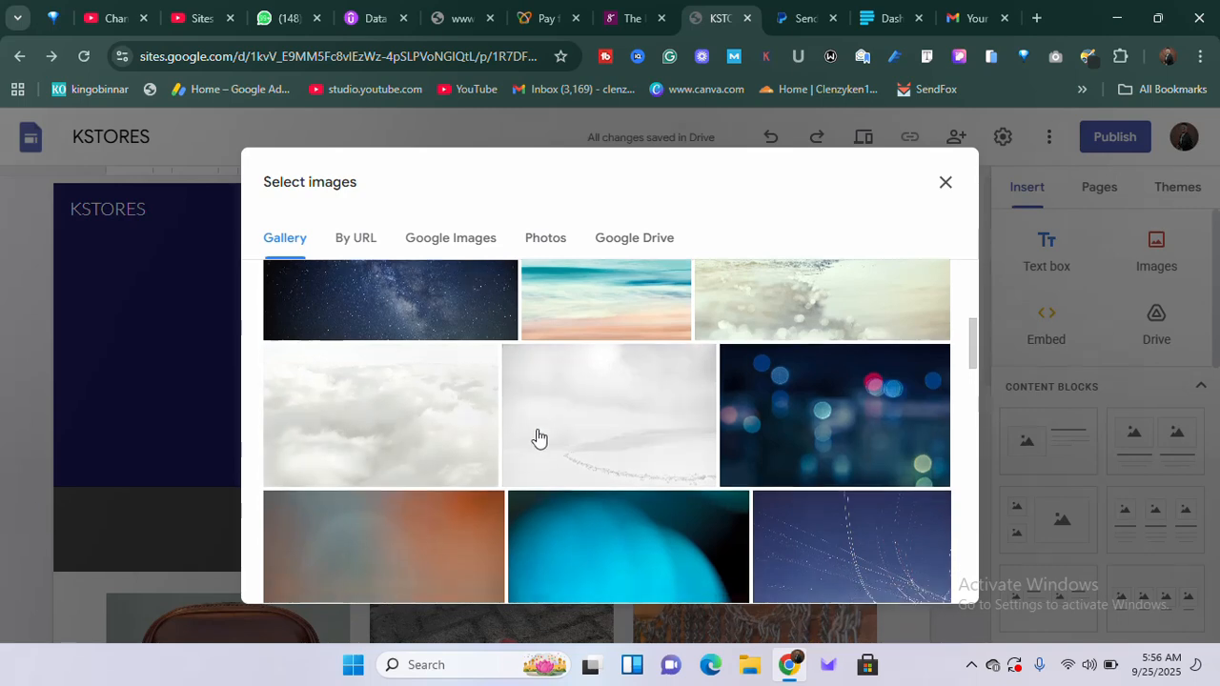
{"action": "scroll", "coordinate": [545, 535], "scroll_direction": "up", "scroll_amount": 3}
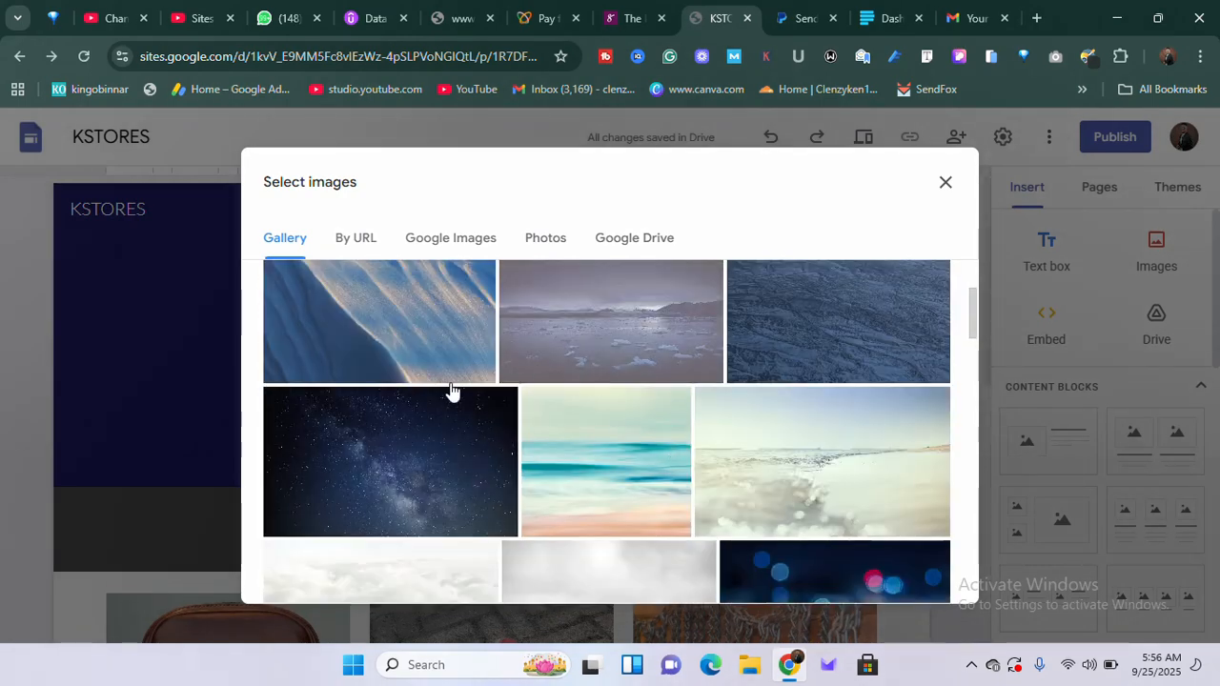
Step: Search Google Images for "green" and insert a plain dark green image as the header background
{"action": "left_click", "coordinate": [481, 246]}
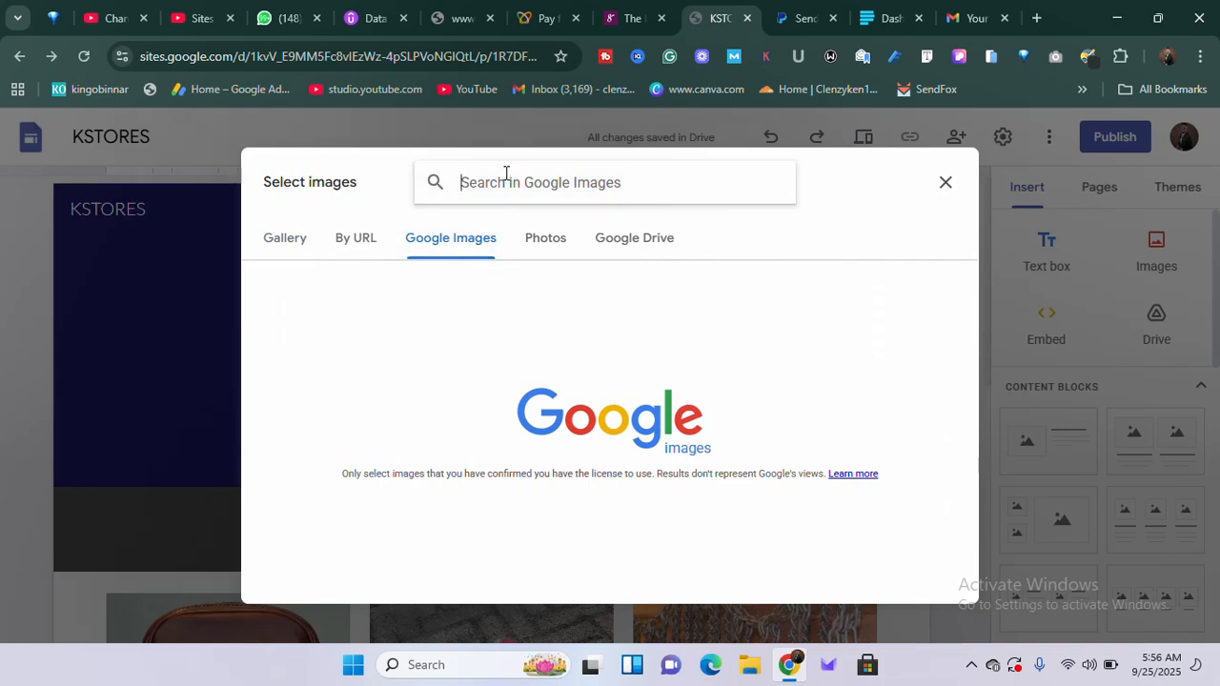
{"action": "type", "text": "green"}
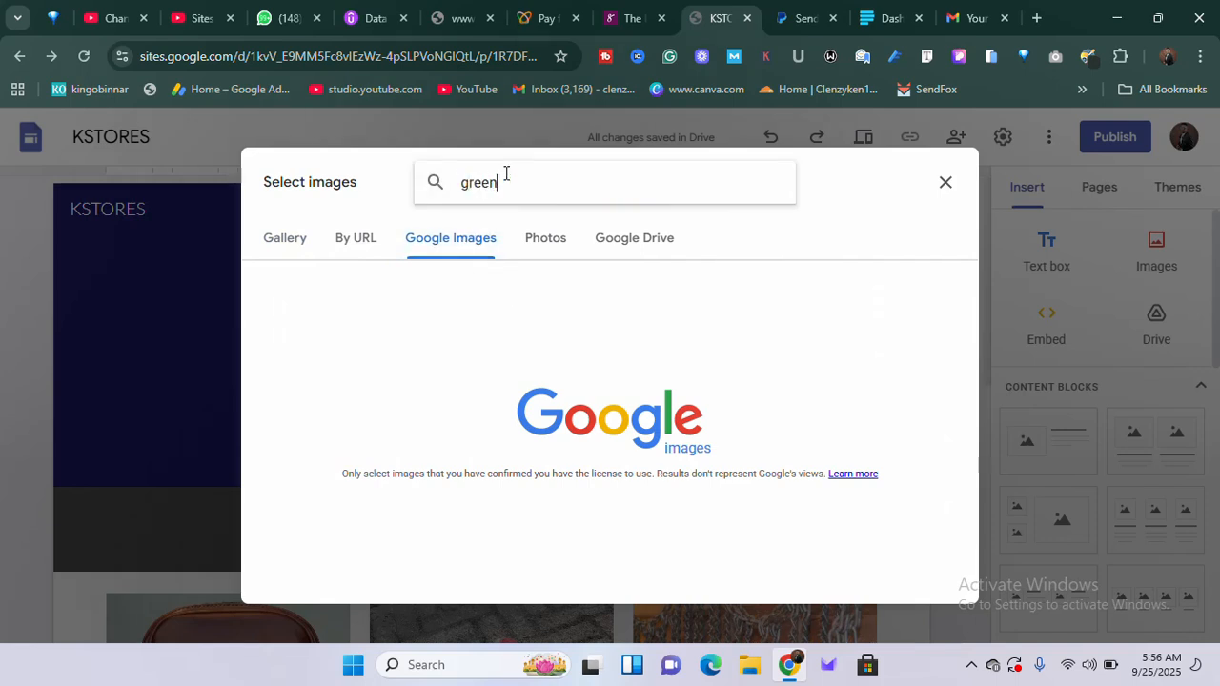
{"action": "key", "text": "Return"}
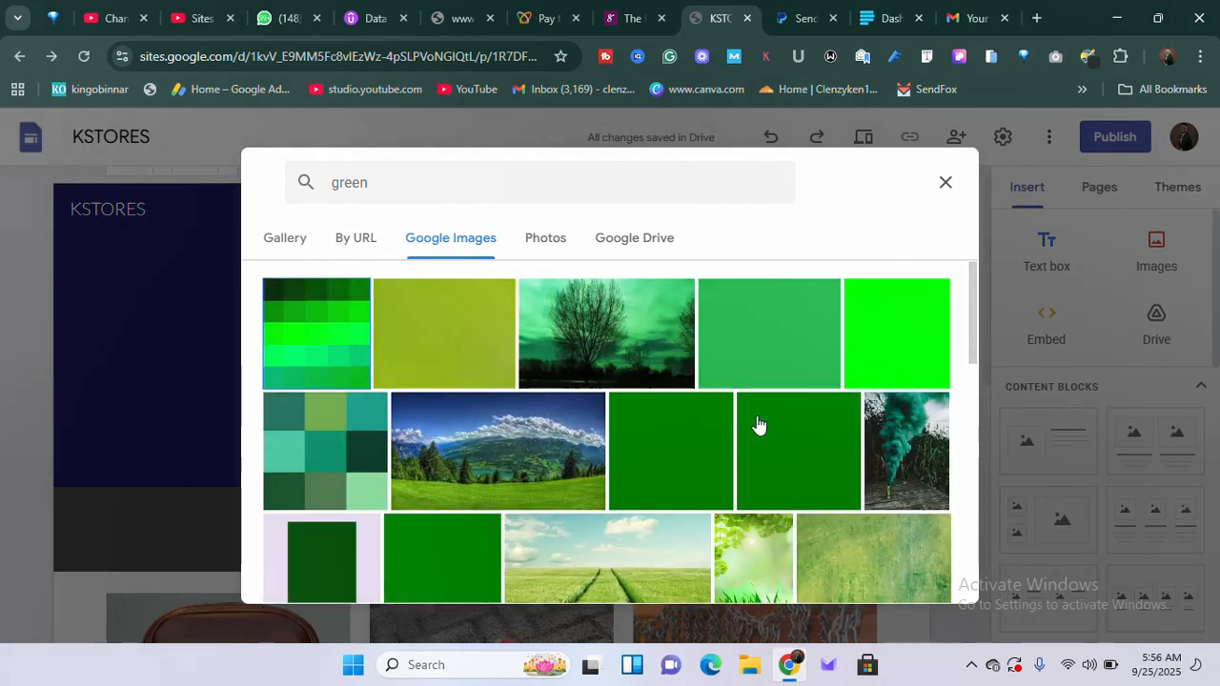
{"action": "scroll", "coordinate": [648, 463], "scroll_direction": "down", "scroll_amount": 2}
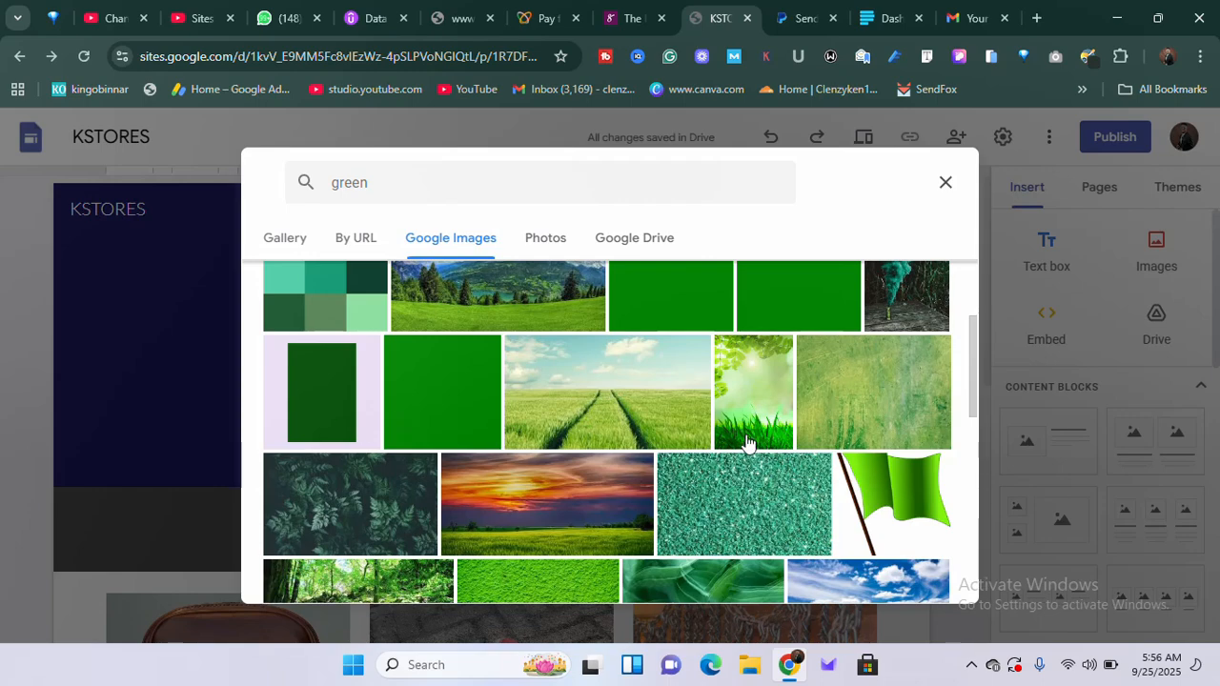
{"action": "scroll", "coordinate": [753, 458], "scroll_direction": "down", "scroll_amount": 2}
{"action": "scroll", "coordinate": [835, 449], "scroll_direction": "down", "scroll_amount": 2}
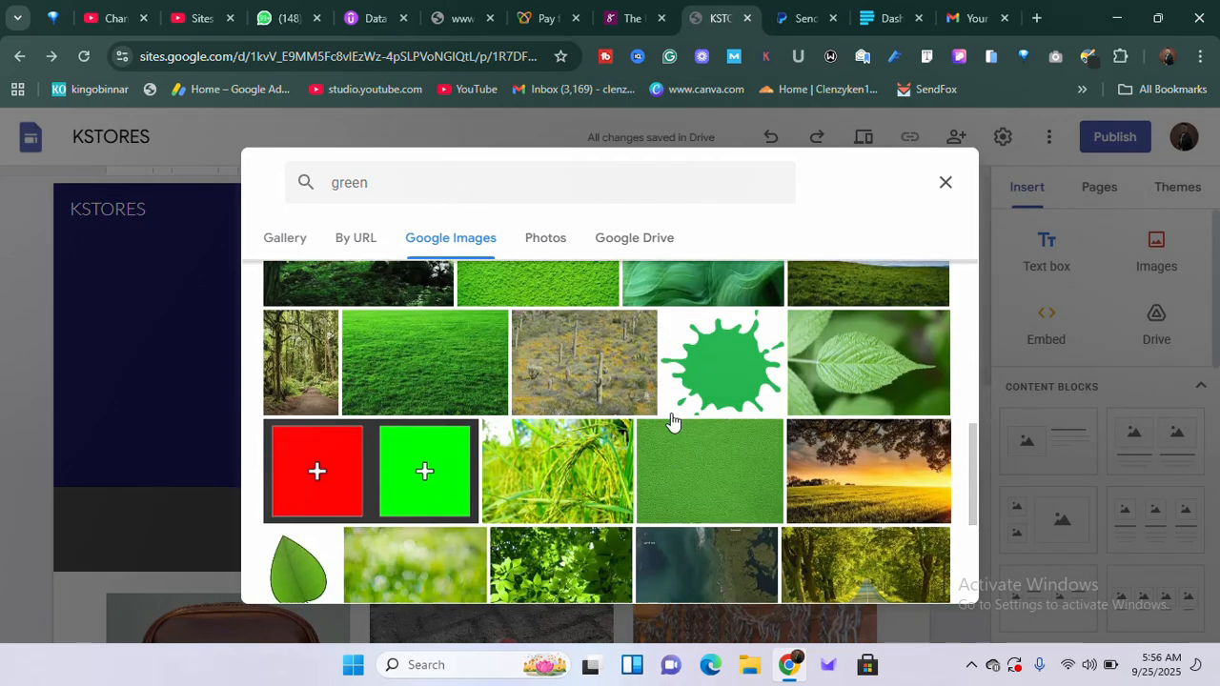
{"action": "scroll", "coordinate": [502, 462], "scroll_direction": "down", "scroll_amount": 2}
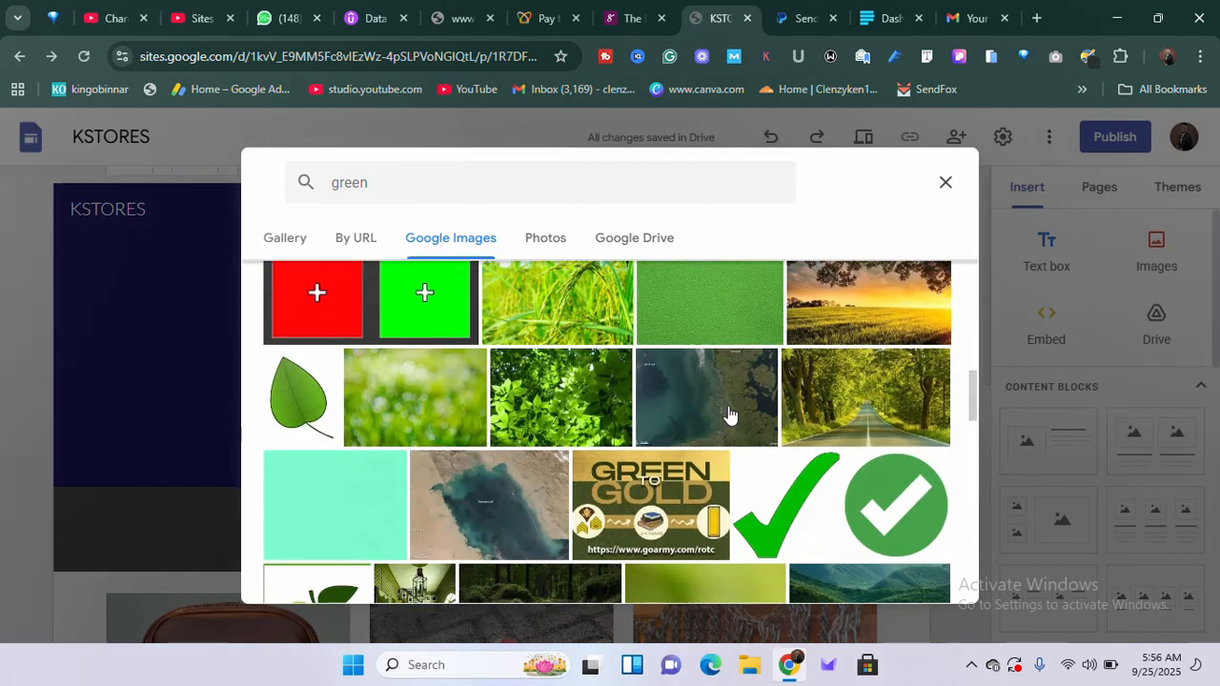
{"action": "scroll", "coordinate": [729, 415], "scroll_direction": "up", "scroll_amount": 10}
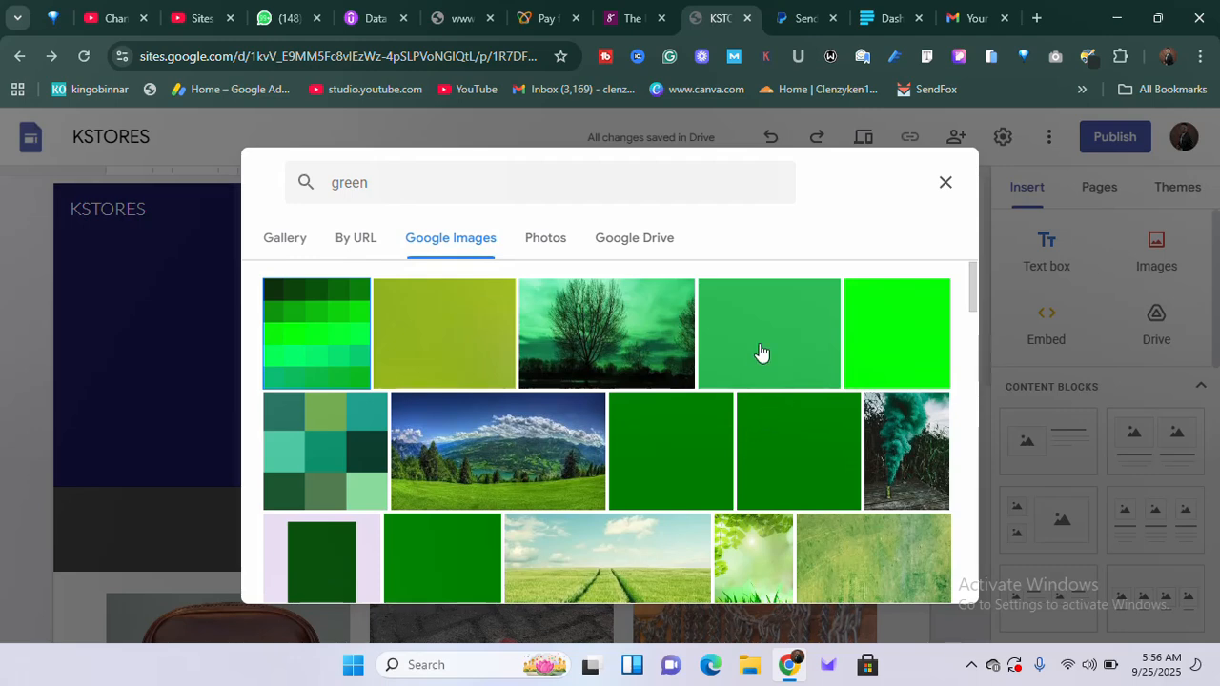
{"action": "left_click", "coordinate": [635, 478]}
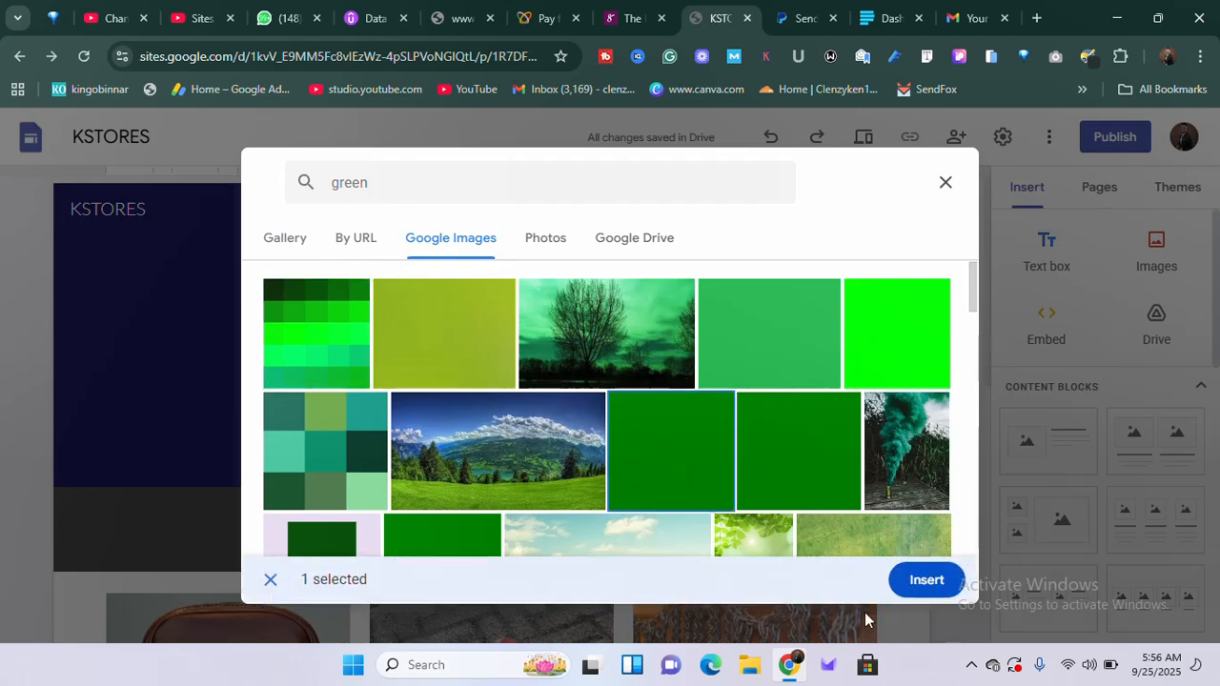
{"action": "left_click", "coordinate": [938, 589]}
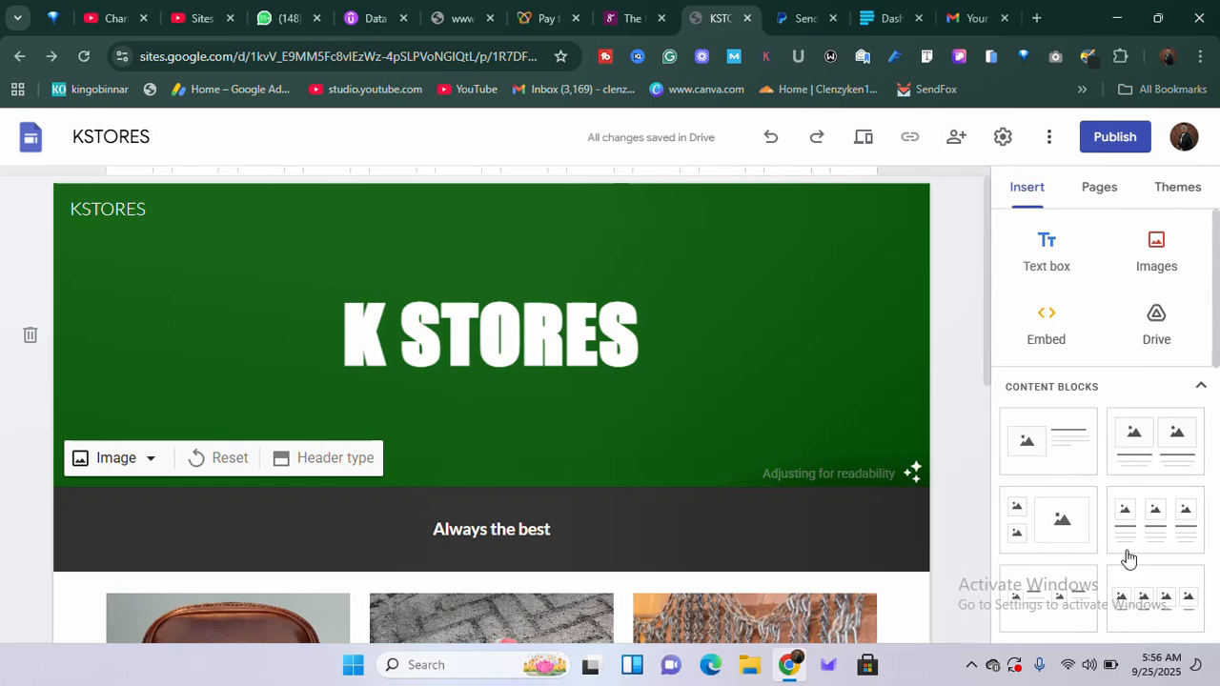
Step: Turn the green header image's readability adjustment off and back on
{"action": "scroll", "coordinate": [888, 470], "scroll_direction": "up", "scroll_amount": 5}
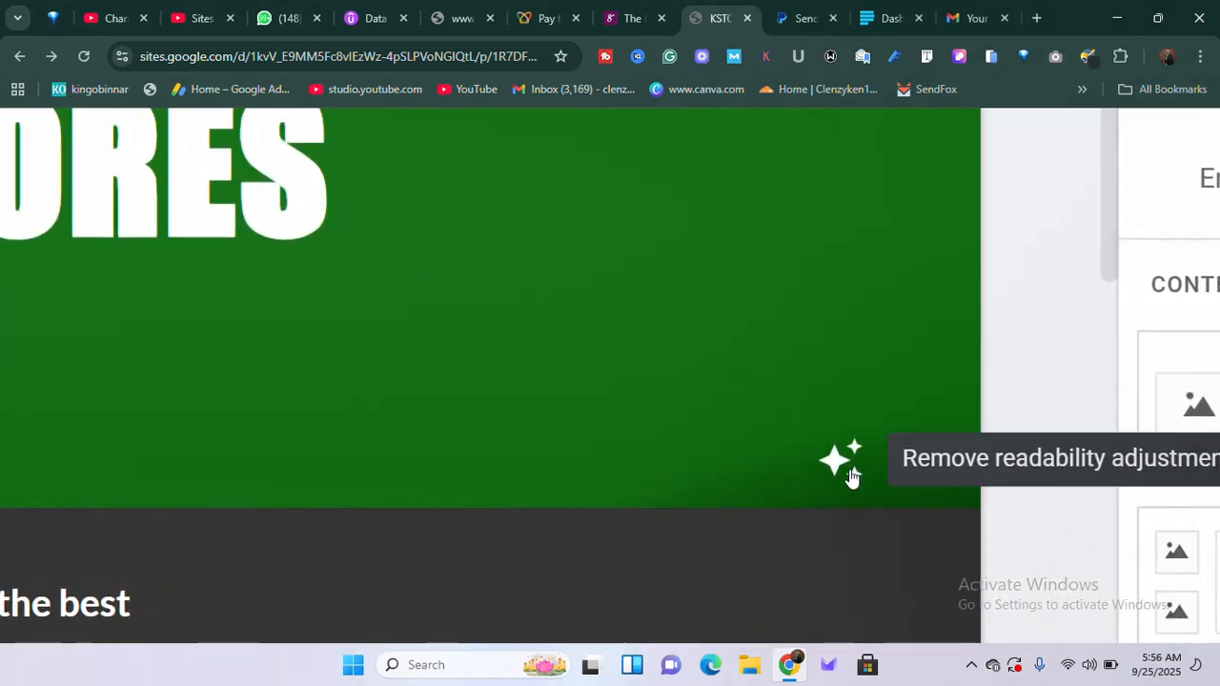
{"action": "left_click", "coordinate": [851, 477]}
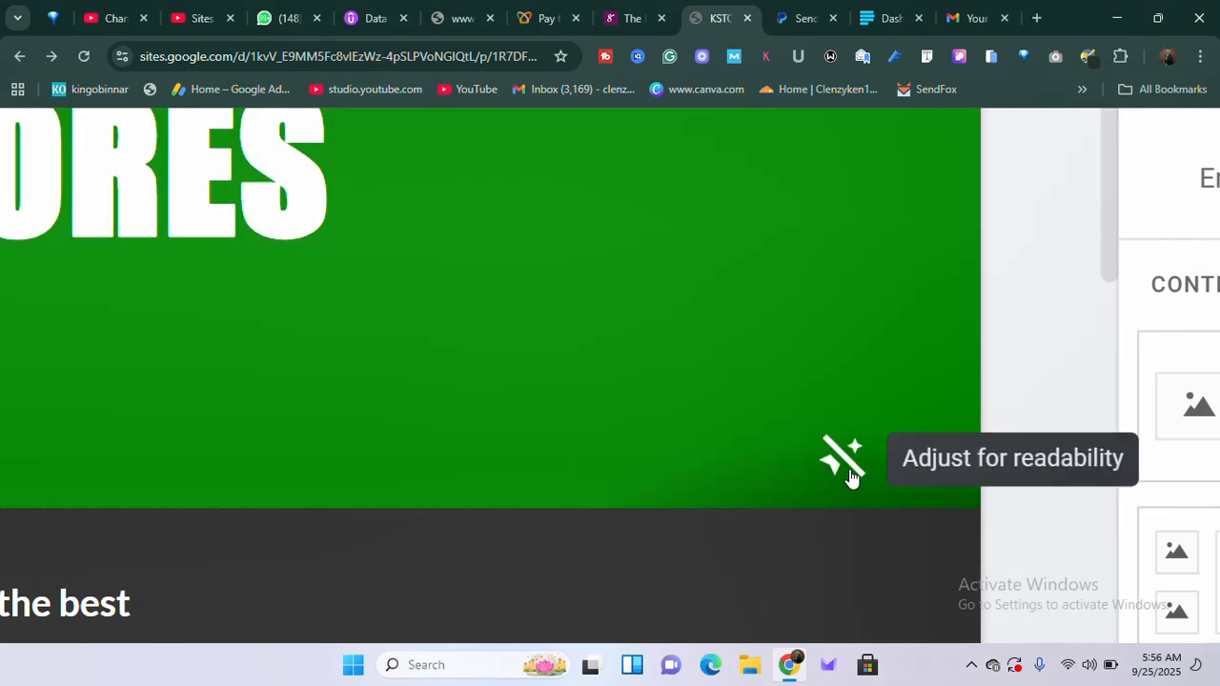
{"action": "left_click", "coordinate": [851, 476]}
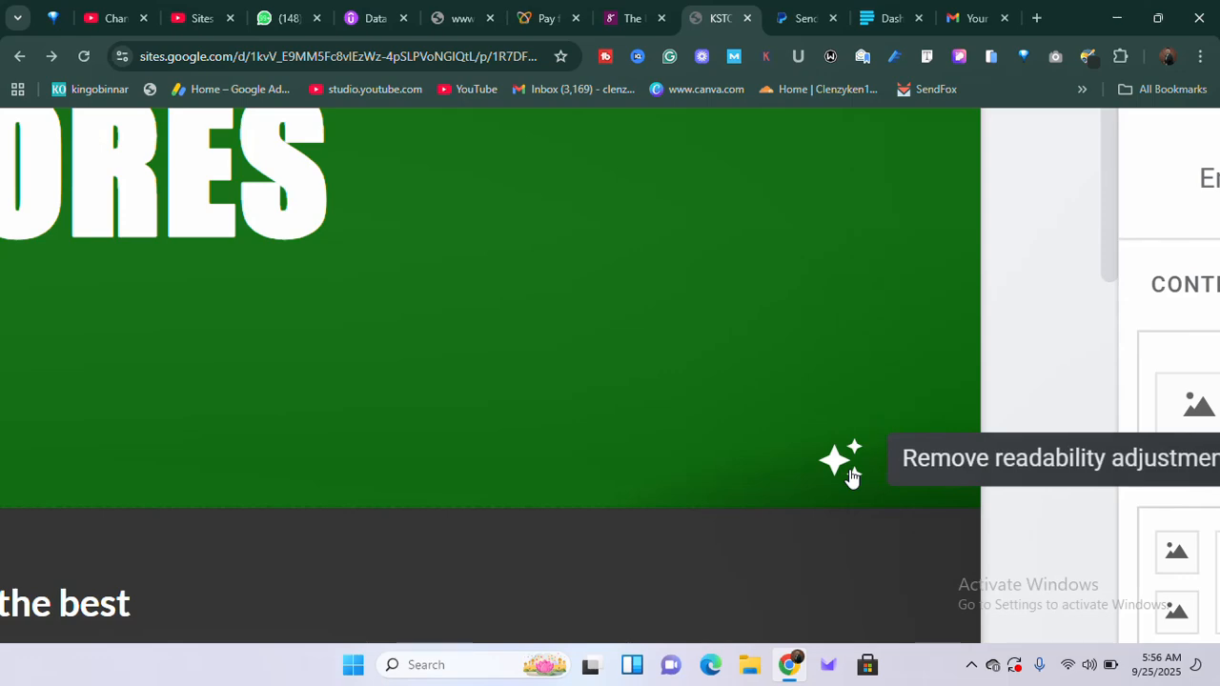
{"action": "scroll", "coordinate": [851, 479], "scroll_direction": "down", "scroll_amount": 5}
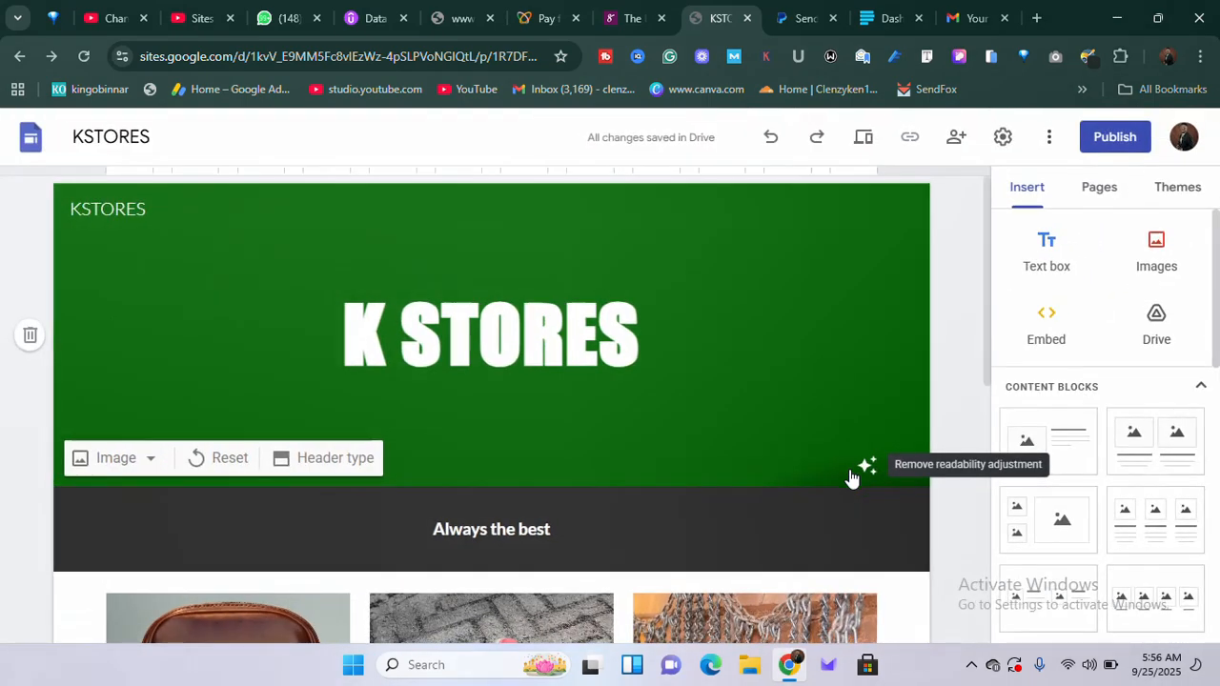
Step: Place the cursor at the end of the K STORES title and apply Style 3 to the "Always the best" section
{"action": "left_click", "coordinate": [601, 343]}
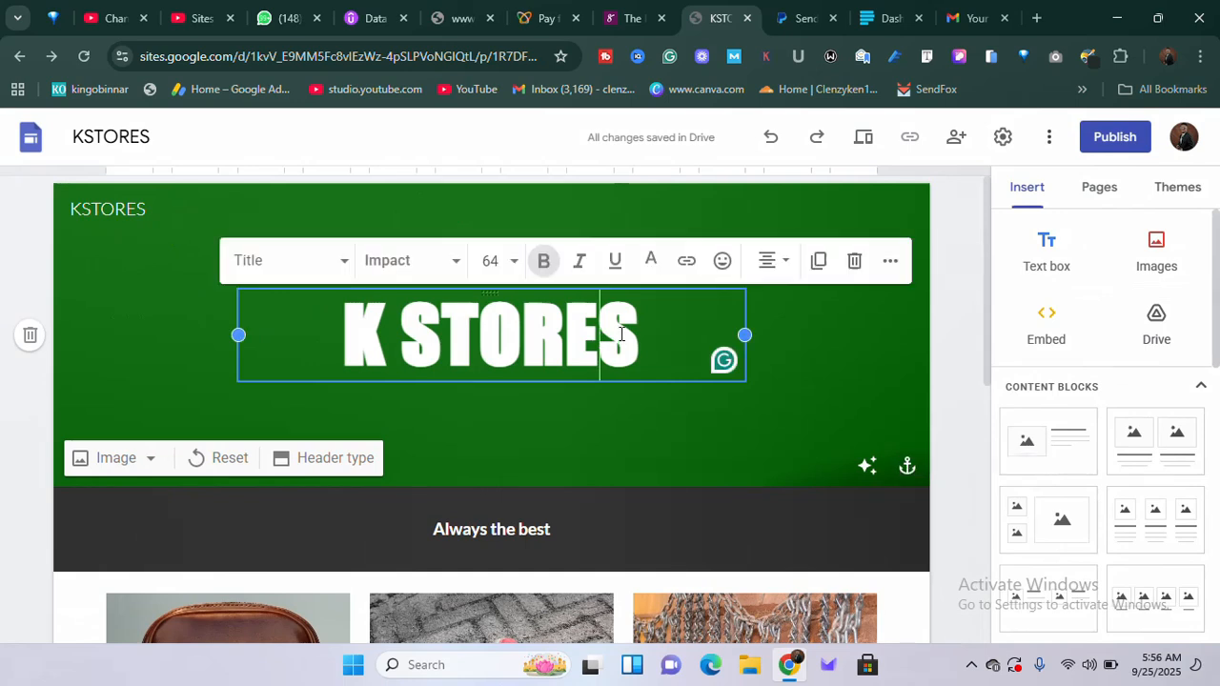
{"action": "left_click", "coordinate": [638, 332]}
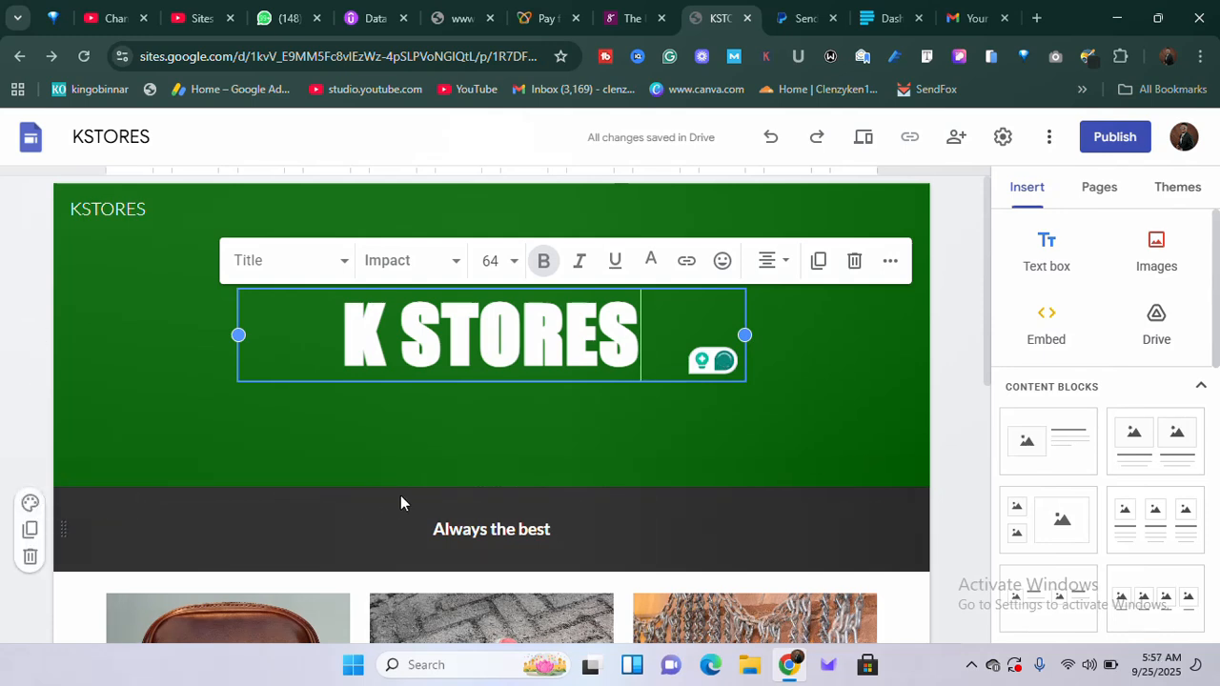
{"action": "left_click", "coordinate": [28, 501]}
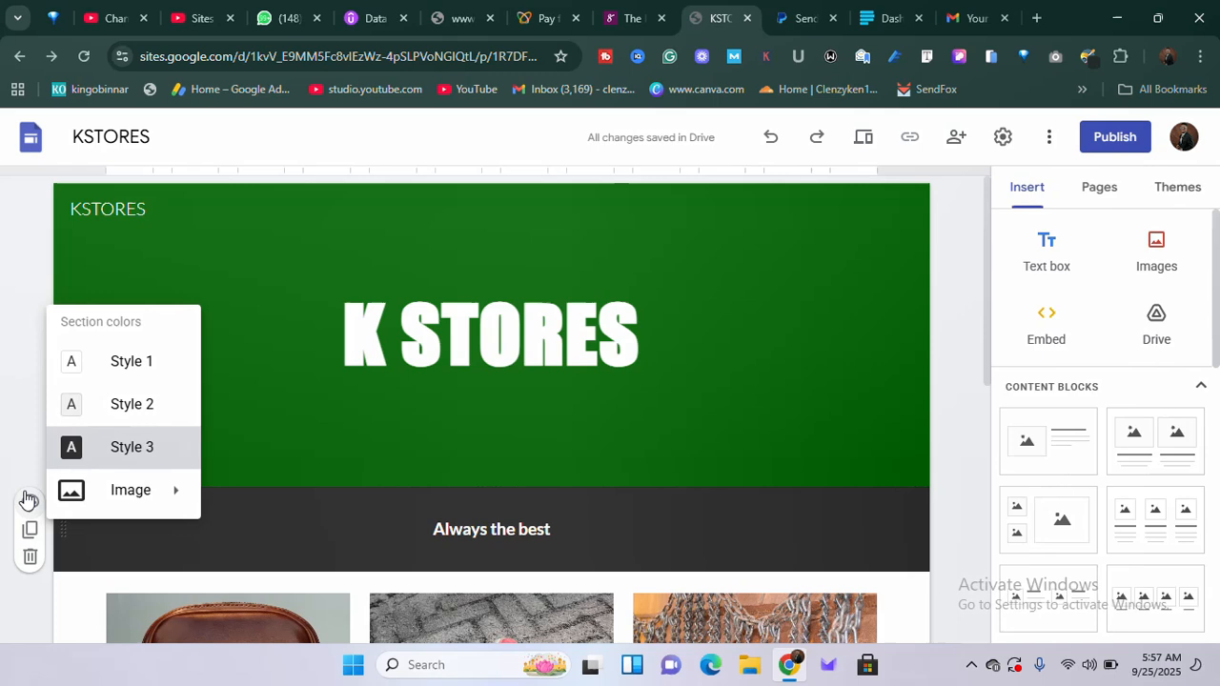
{"action": "left_click", "coordinate": [139, 453]}
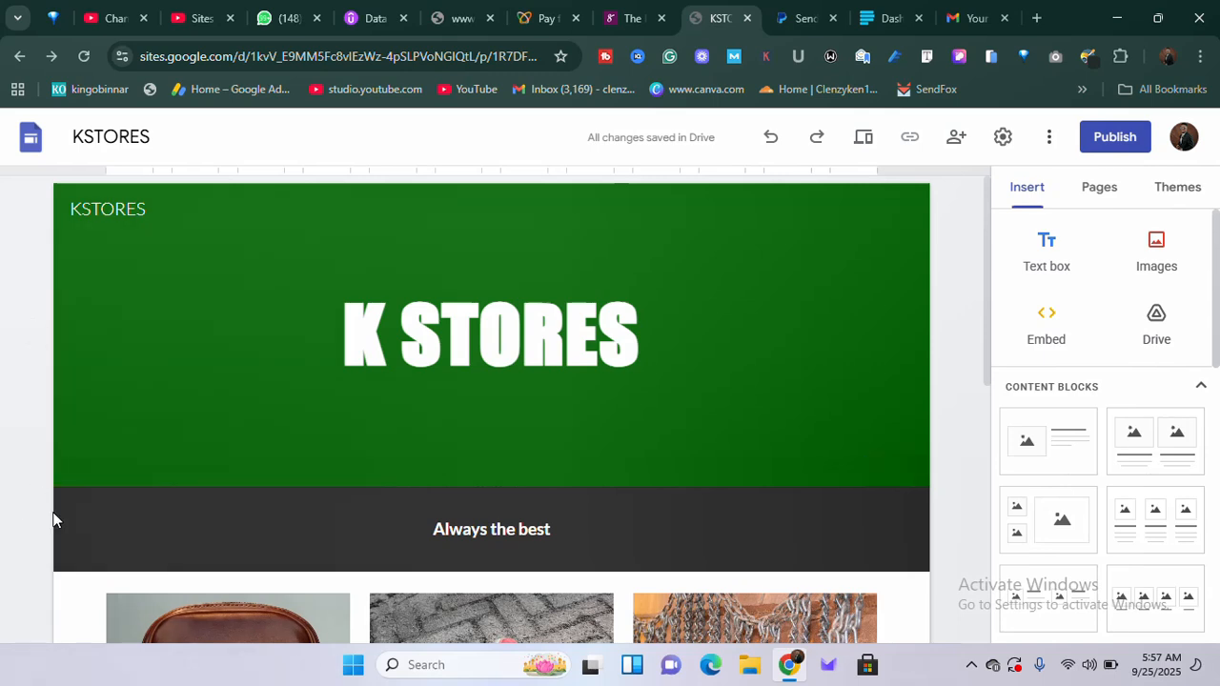
Step: Set the white clouds picture from the gallery as the background of the "Always the best" section
{"action": "left_click", "coordinate": [29, 502]}
{"action": "mouse_move", "coordinate": [117, 496]}
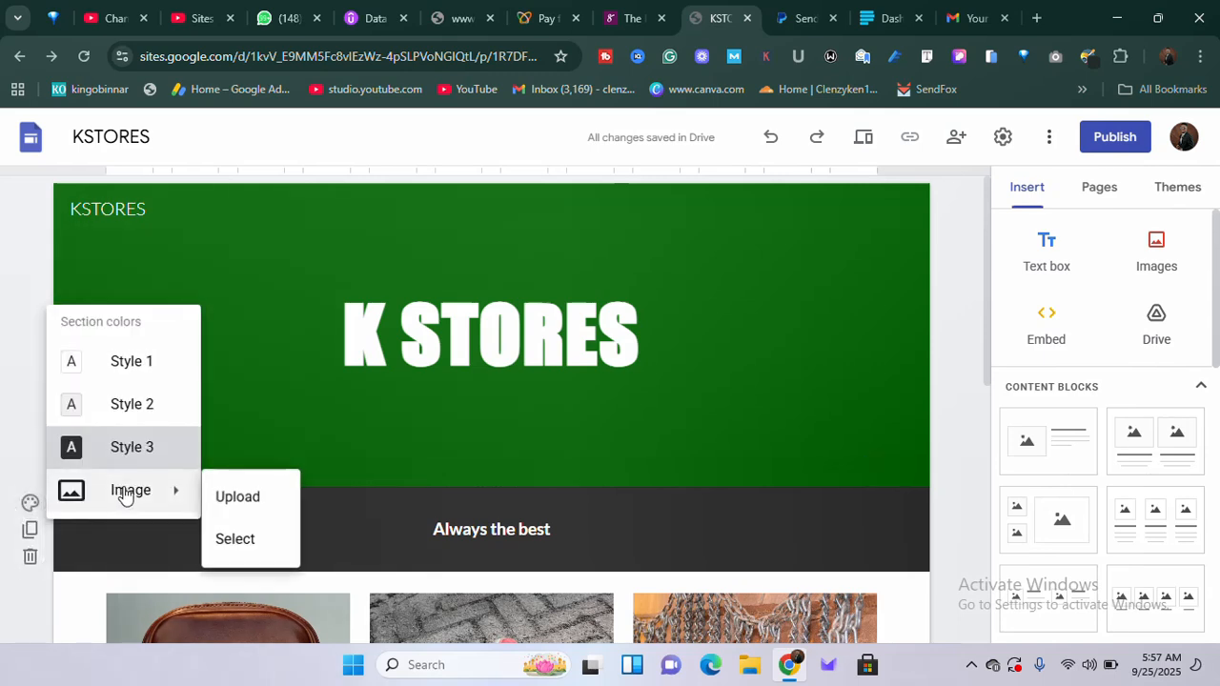
{"action": "left_click", "coordinate": [238, 538]}
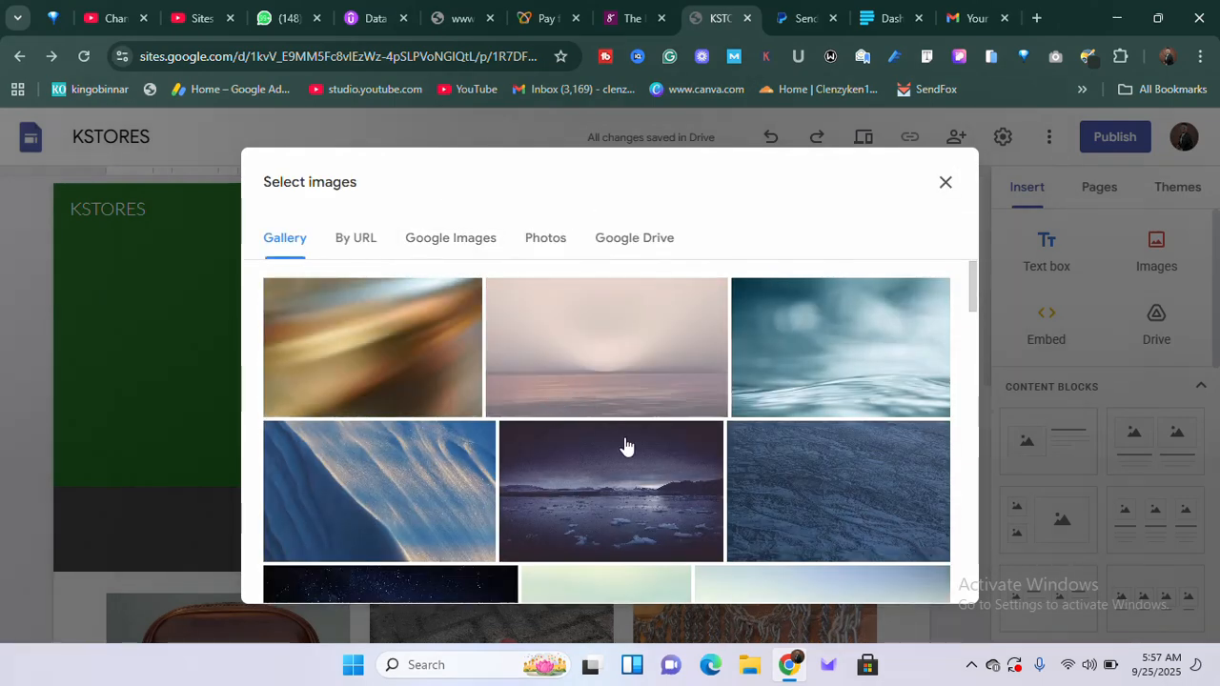
{"action": "scroll", "coordinate": [485, 482], "scroll_direction": "down", "scroll_amount": 3}
{"action": "scroll", "coordinate": [547, 466], "scroll_direction": "up", "scroll_amount": 3}
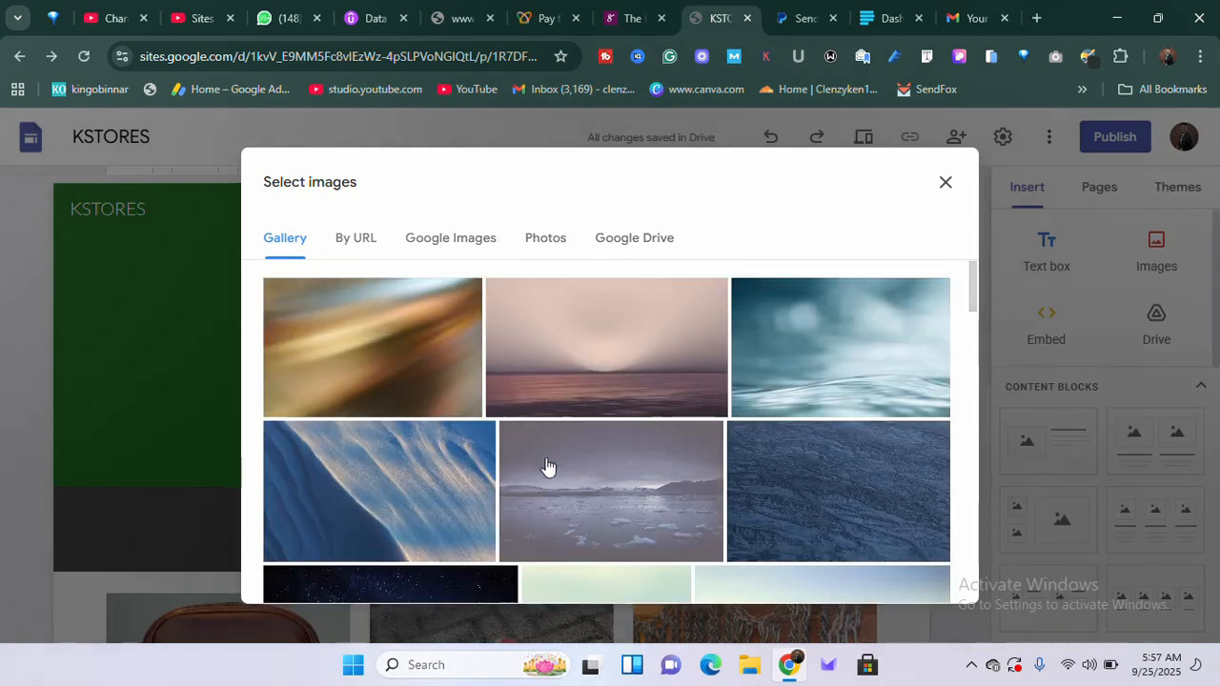
{"action": "scroll", "coordinate": [782, 389], "scroll_direction": "down", "scroll_amount": 5}
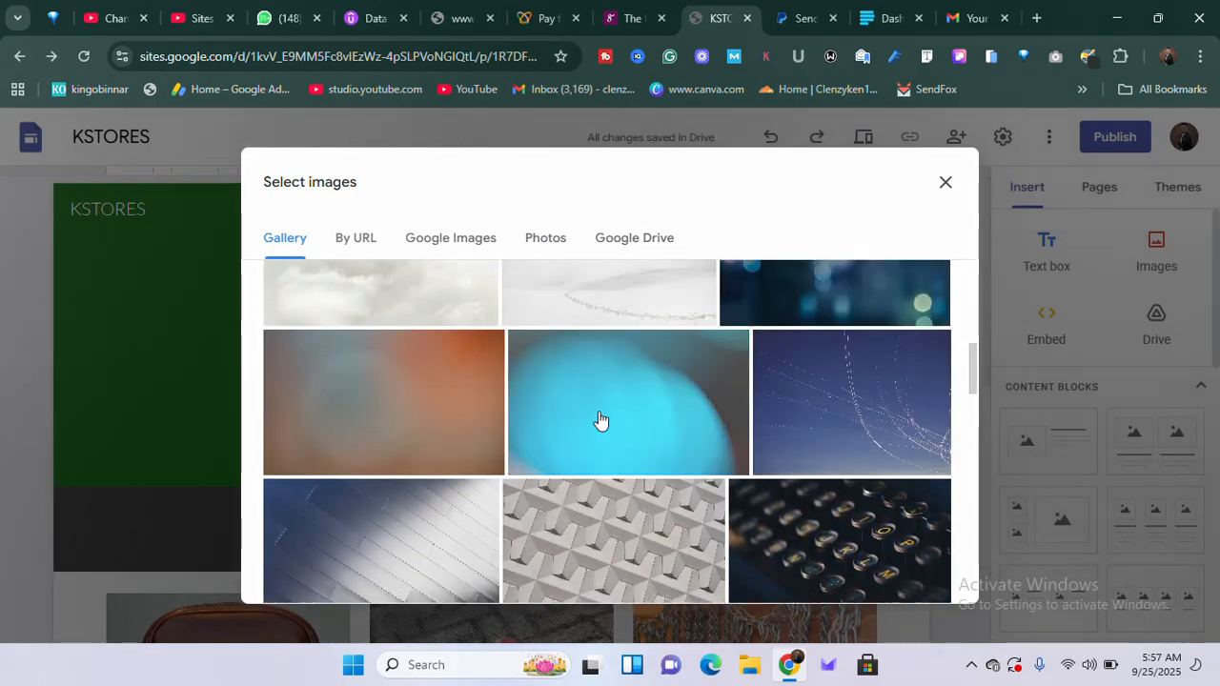
{"action": "scroll", "coordinate": [600, 421], "scroll_direction": "up", "scroll_amount": 2}
{"action": "left_click", "coordinate": [480, 480]}
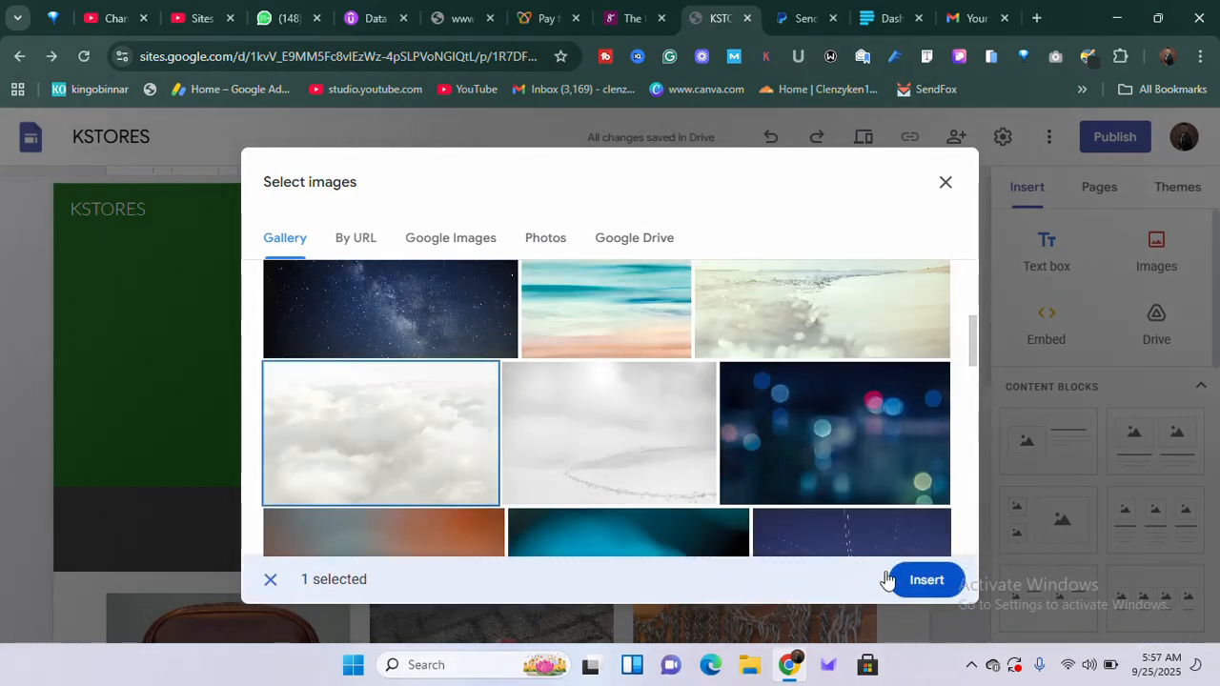
{"action": "left_click", "coordinate": [913, 582]}
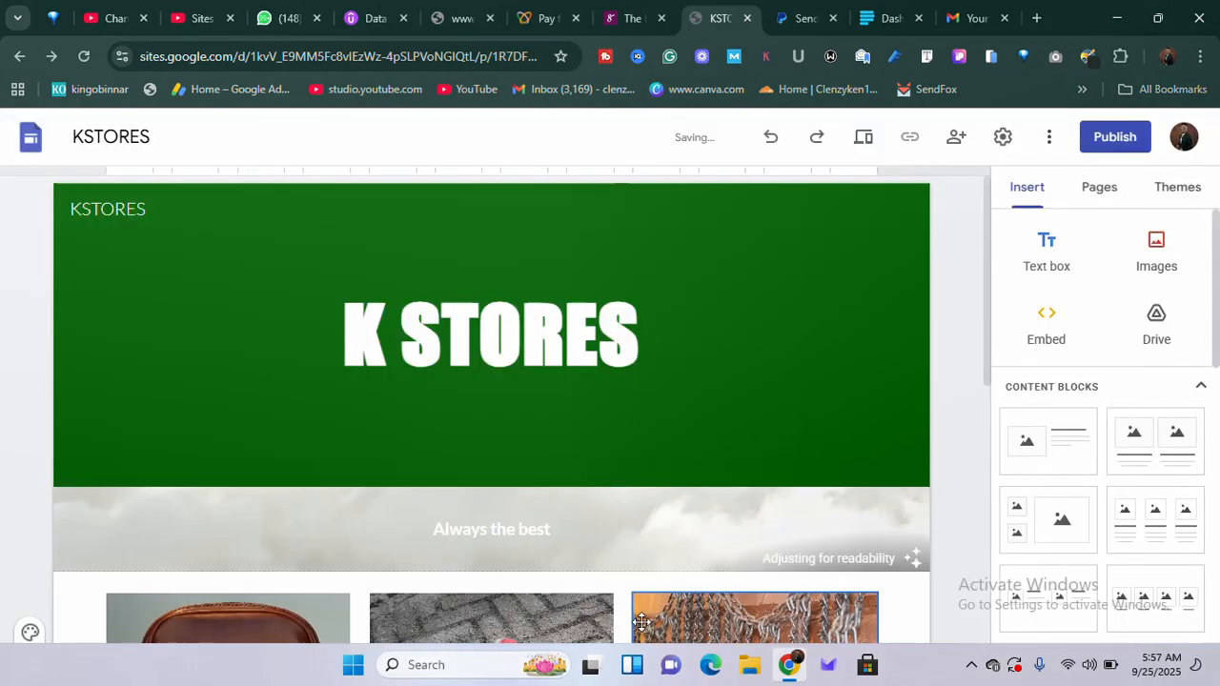
Step: Place the cursor in the "Always the best" text and review the section together with the products below it
{"action": "left_click", "coordinate": [503, 529]}
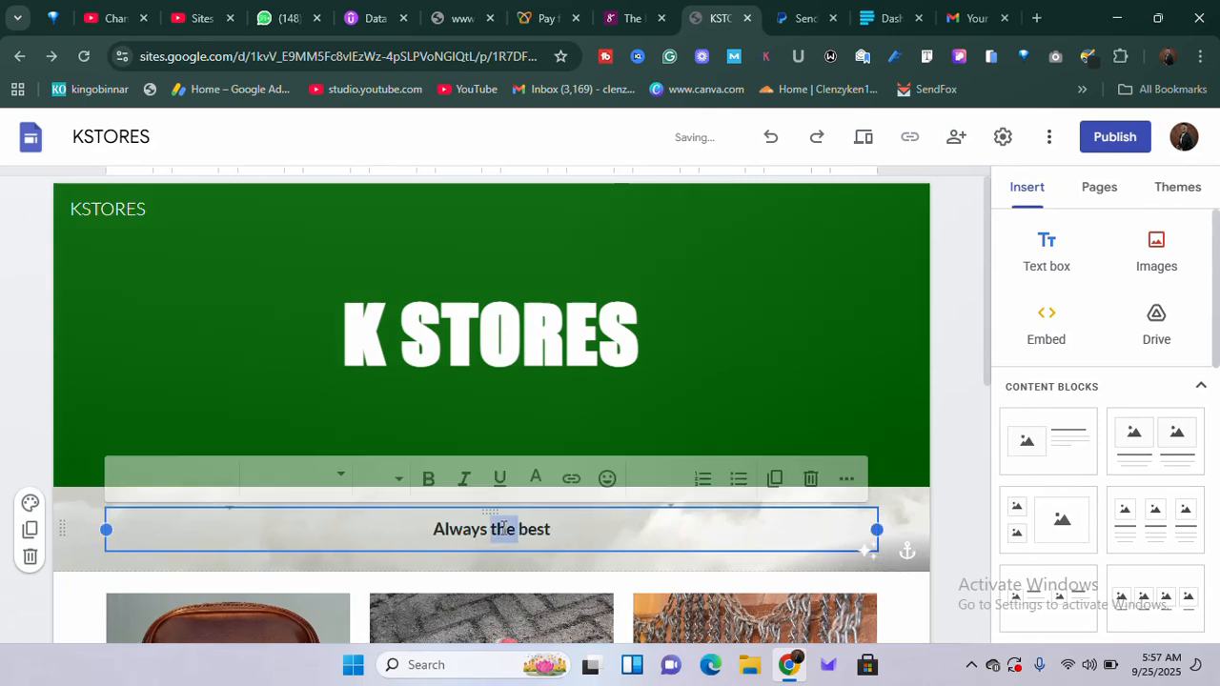
{"action": "left_click", "coordinate": [588, 528]}
{"action": "scroll", "coordinate": [542, 576], "scroll_direction": "down", "scroll_amount": 4}
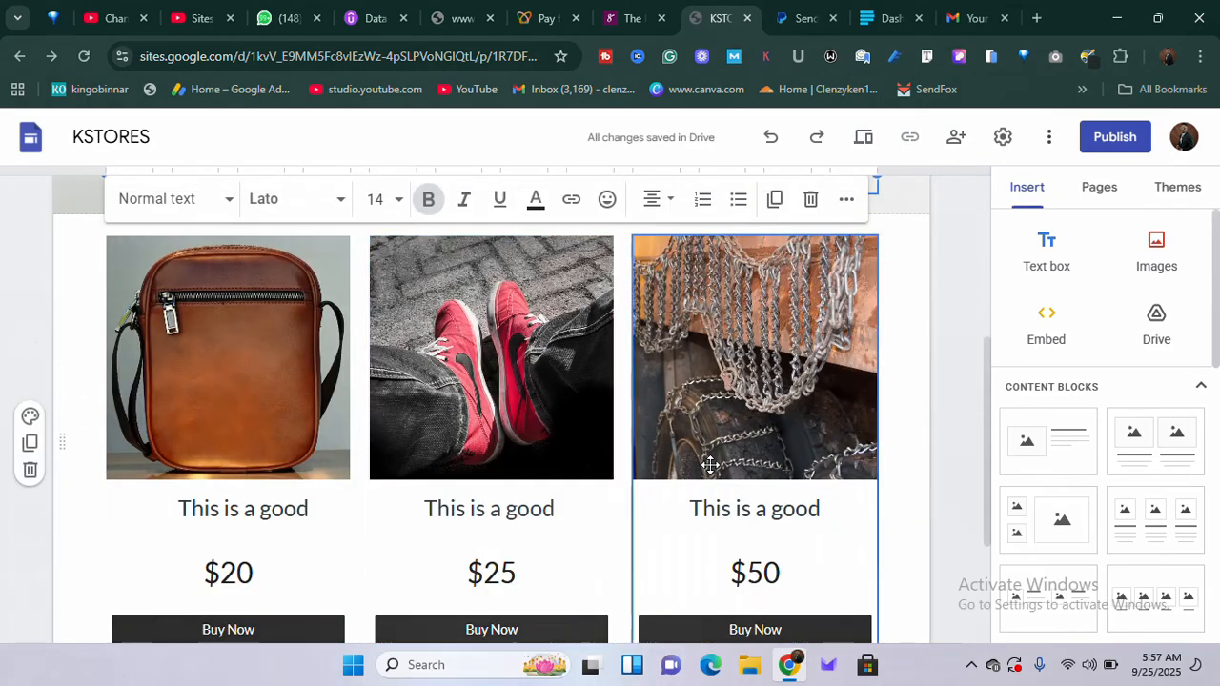
{"action": "scroll", "coordinate": [362, 410], "scroll_direction": "up", "scroll_amount": 2}
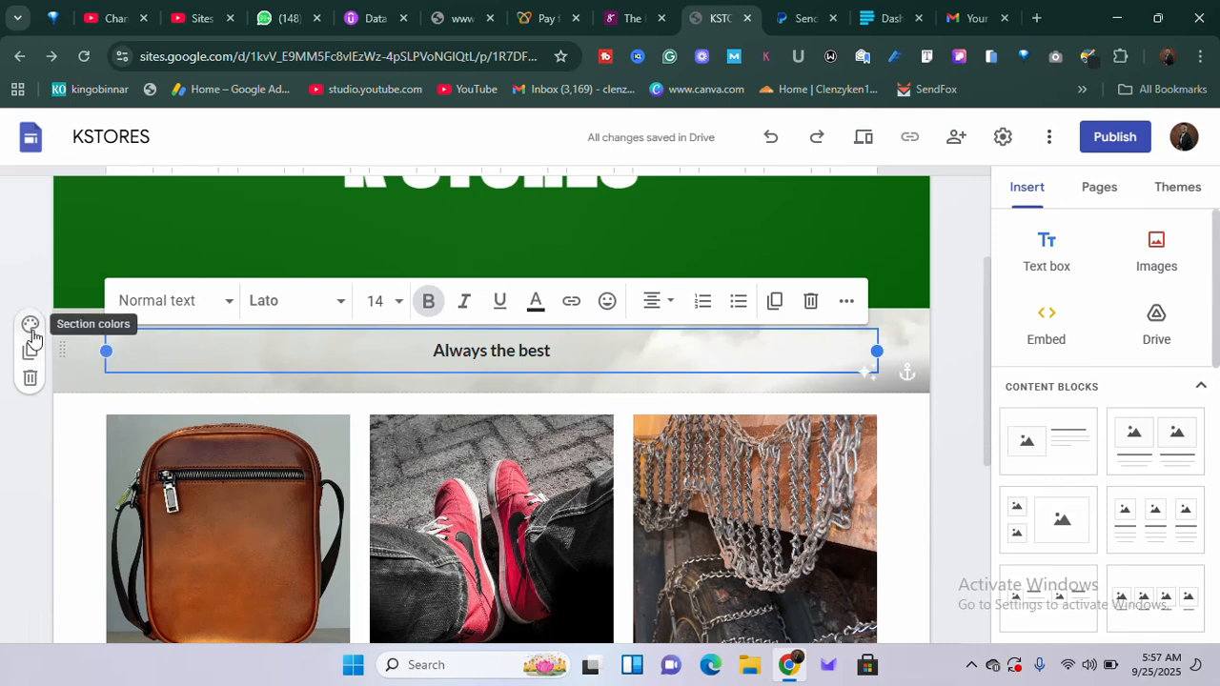
Step: Set the blurred gold and brown gallery picture as the background image of the "Always the best" section
{"action": "left_click", "coordinate": [30, 324]}
{"action": "mouse_move", "coordinate": [137, 492]}
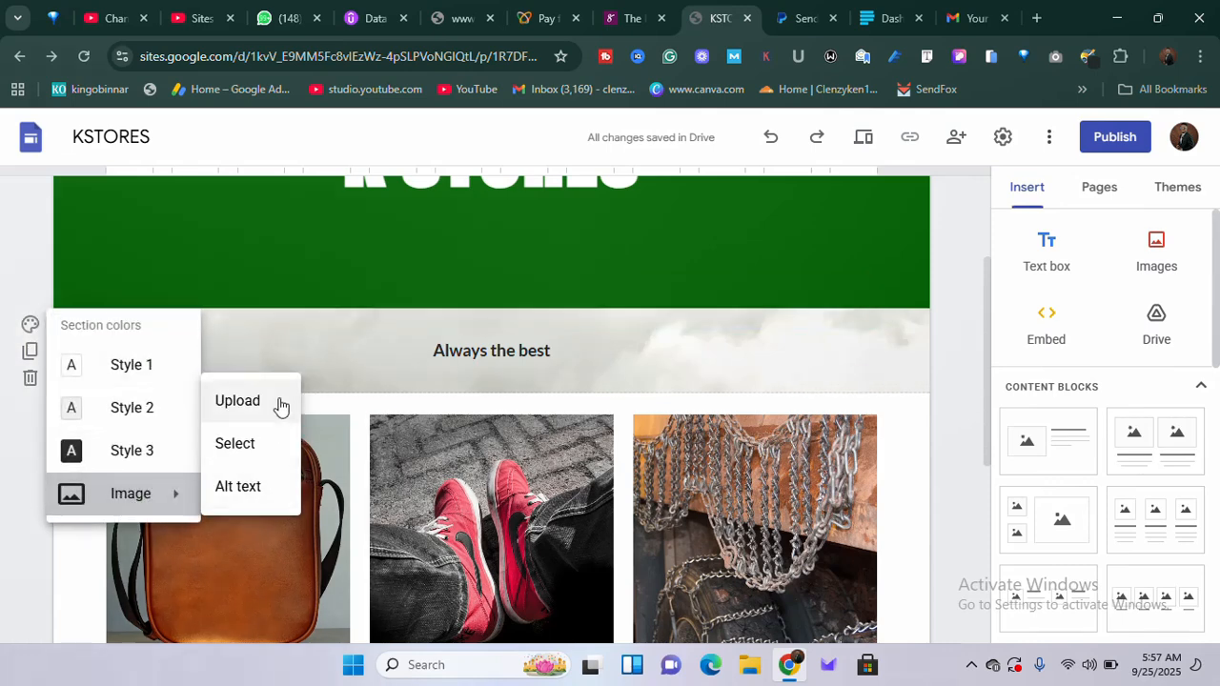
{"action": "left_click", "coordinate": [237, 444]}
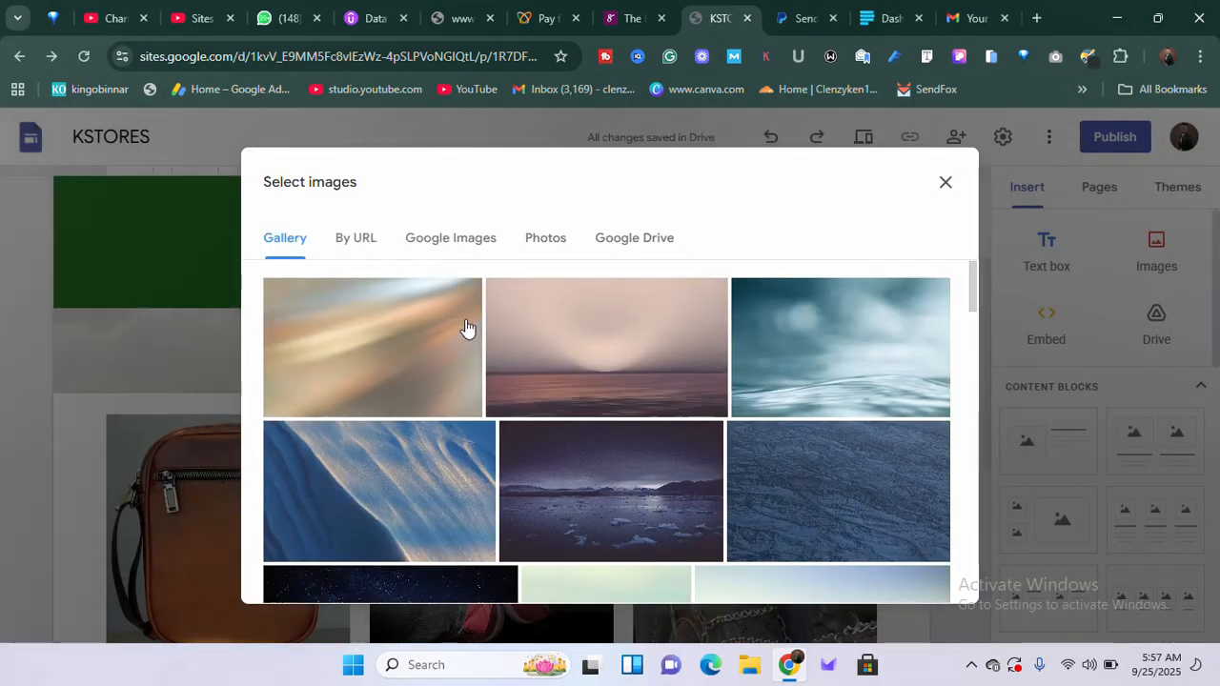
{"action": "left_click", "coordinate": [341, 398]}
{"action": "left_click", "coordinate": [909, 581]}
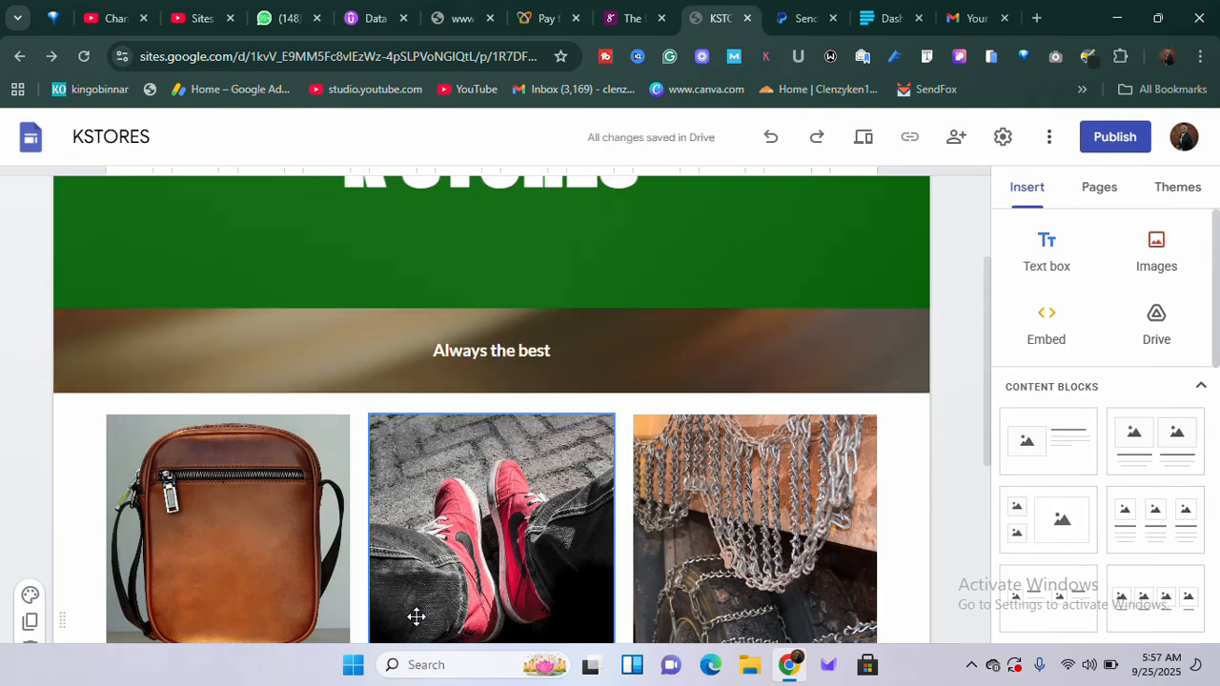
Step: Review the K STORES header, the "Always the best" section and the product columns with their prices and Buy Now buttons
{"action": "scroll", "coordinate": [400, 582], "scroll_direction": "up", "scroll_amount": 2}
{"action": "scroll", "coordinate": [496, 578], "scroll_direction": "down", "scroll_amount": 2}
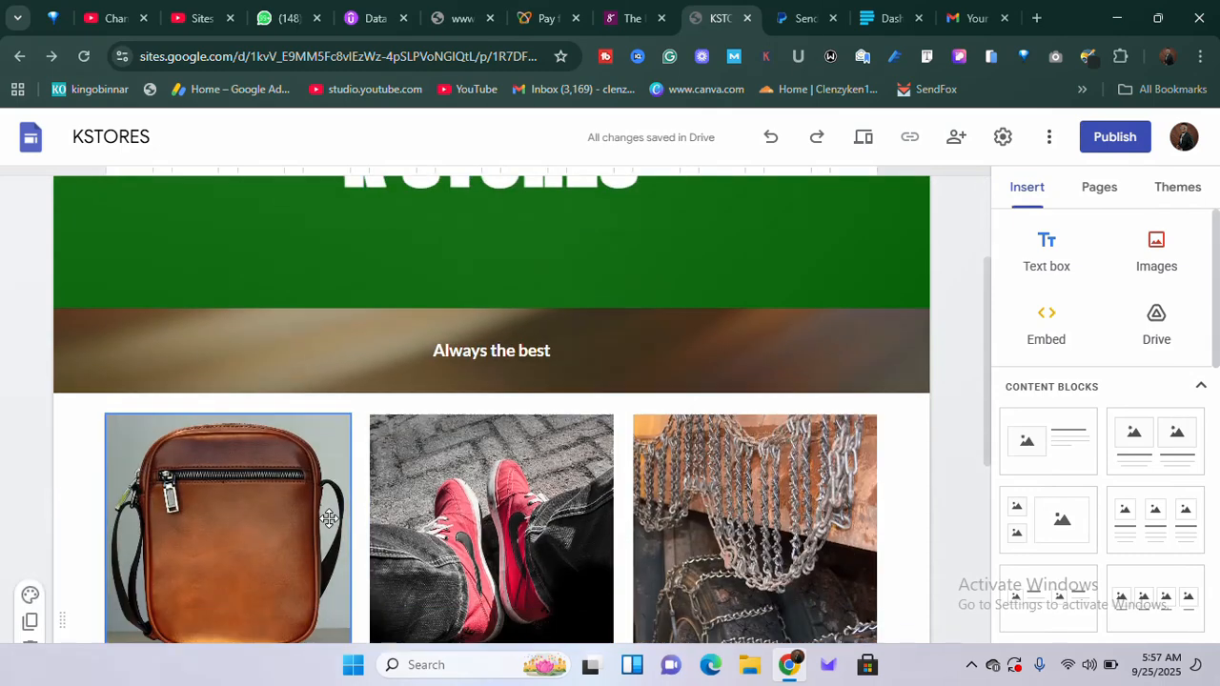
{"action": "scroll", "coordinate": [438, 536], "scroll_direction": "up", "scroll_amount": 1}
{"action": "scroll", "coordinate": [438, 537], "scroll_direction": "up", "scroll_amount": 2}
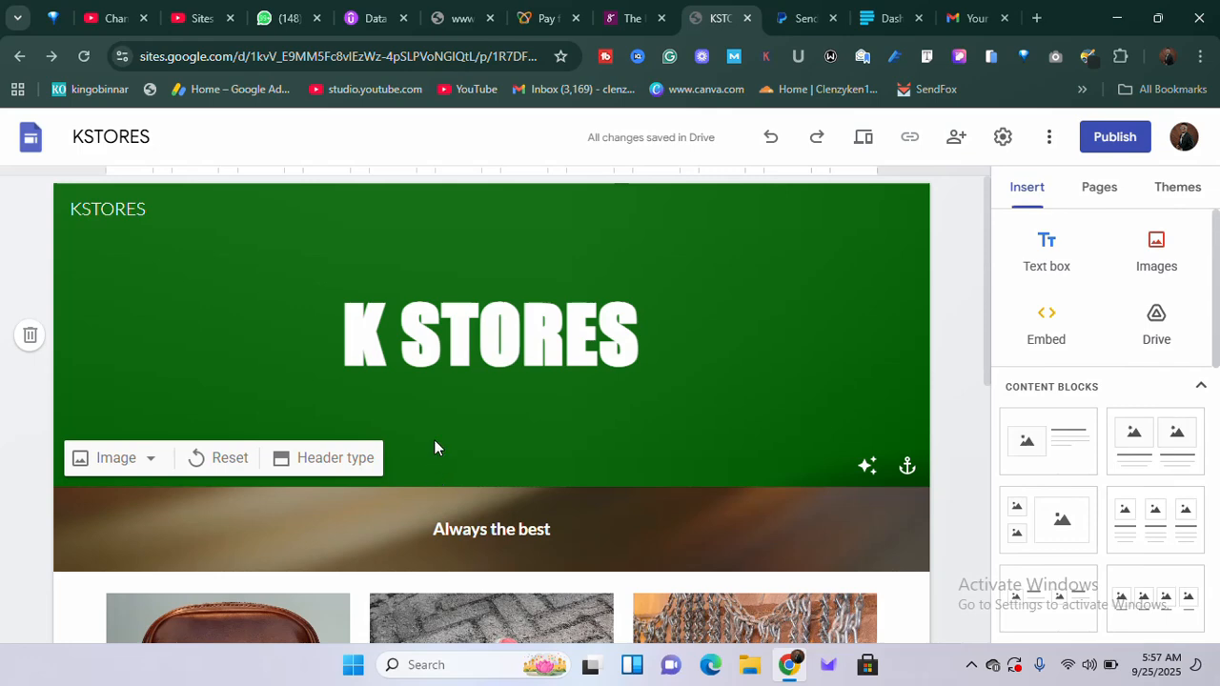
{"action": "scroll", "coordinate": [433, 438], "scroll_direction": "down", "scroll_amount": 5}
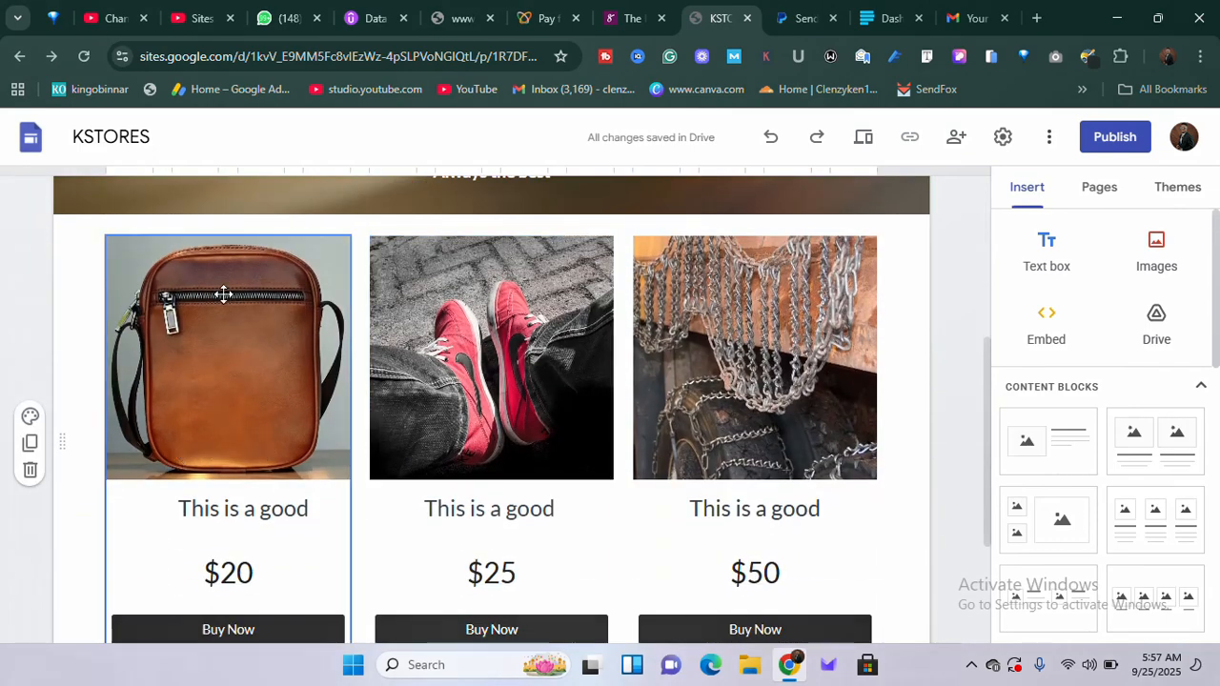
{"action": "scroll", "coordinate": [486, 414], "scroll_direction": "down", "scroll_amount": 2}
{"action": "scroll", "coordinate": [435, 468], "scroll_direction": "up", "scroll_amount": 2}
{"action": "scroll", "coordinate": [291, 368], "scroll_direction": "down", "scroll_amount": 2}
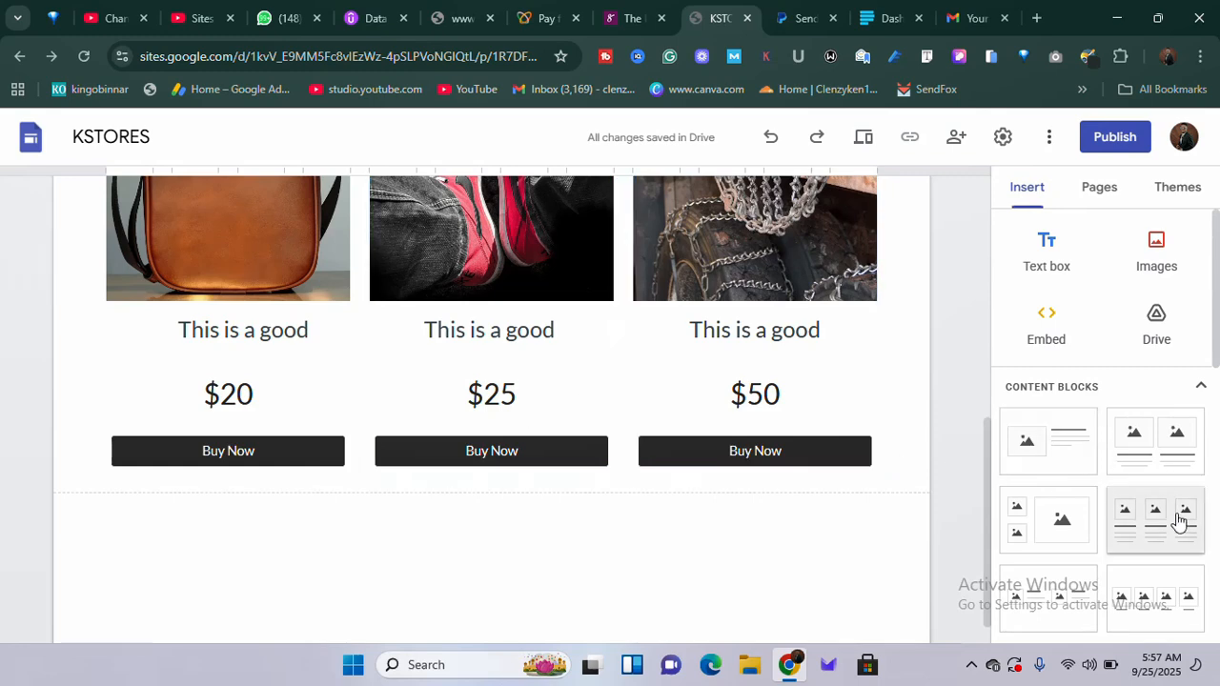
Step: Add the three-column content block with images and text below the existing products
{"action": "scroll", "coordinate": [1180, 524], "scroll_direction": "up", "scroll_amount": 5}
{"action": "left_click", "coordinate": [1064, 506]}
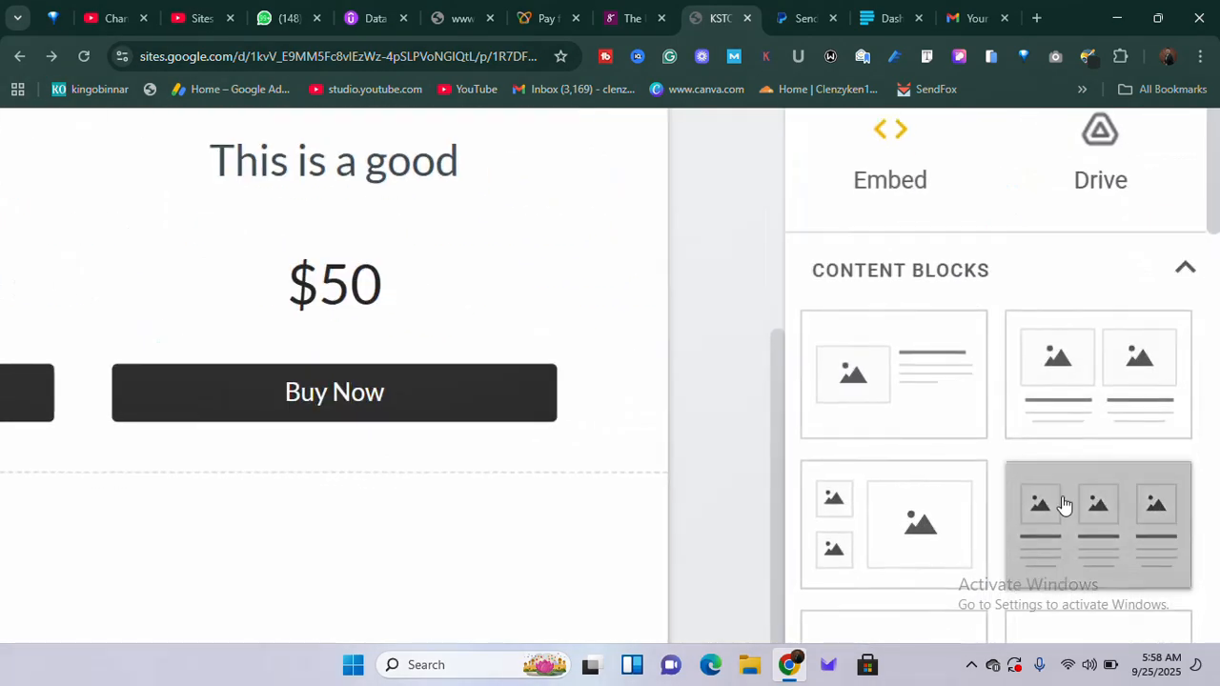
{"action": "scroll", "coordinate": [1004, 444], "scroll_direction": "down", "scroll_amount": 1}
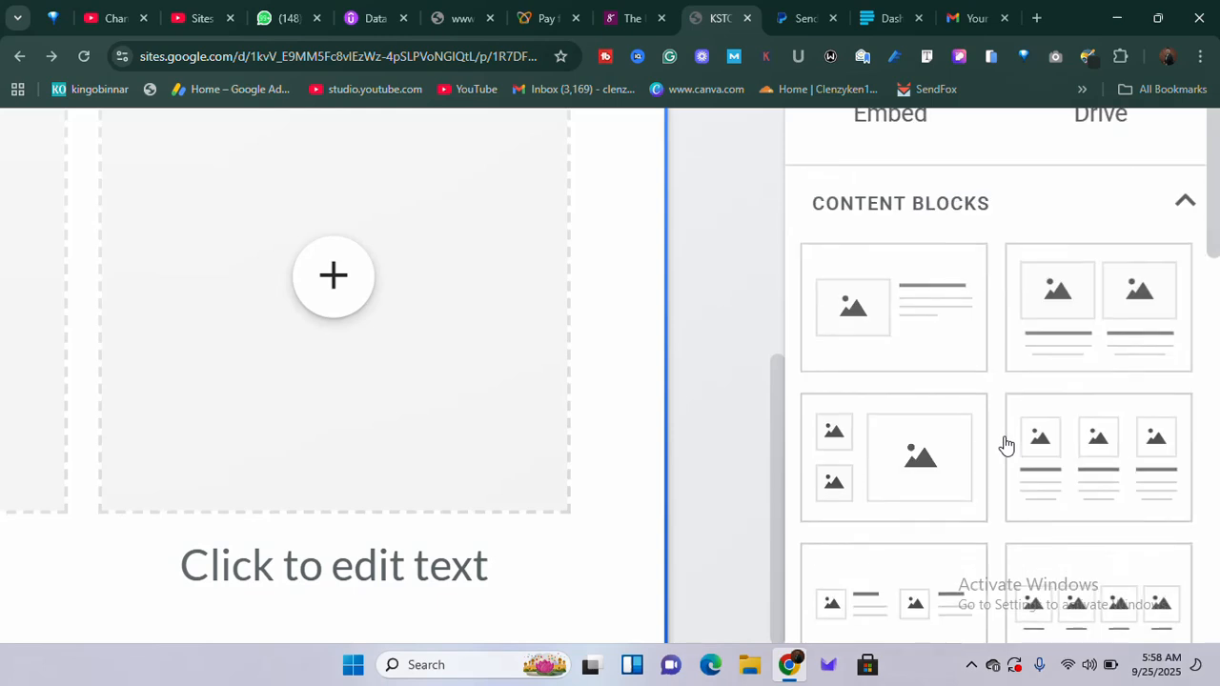
{"action": "scroll", "coordinate": [1005, 445], "scroll_direction": "up", "scroll_amount": 1}
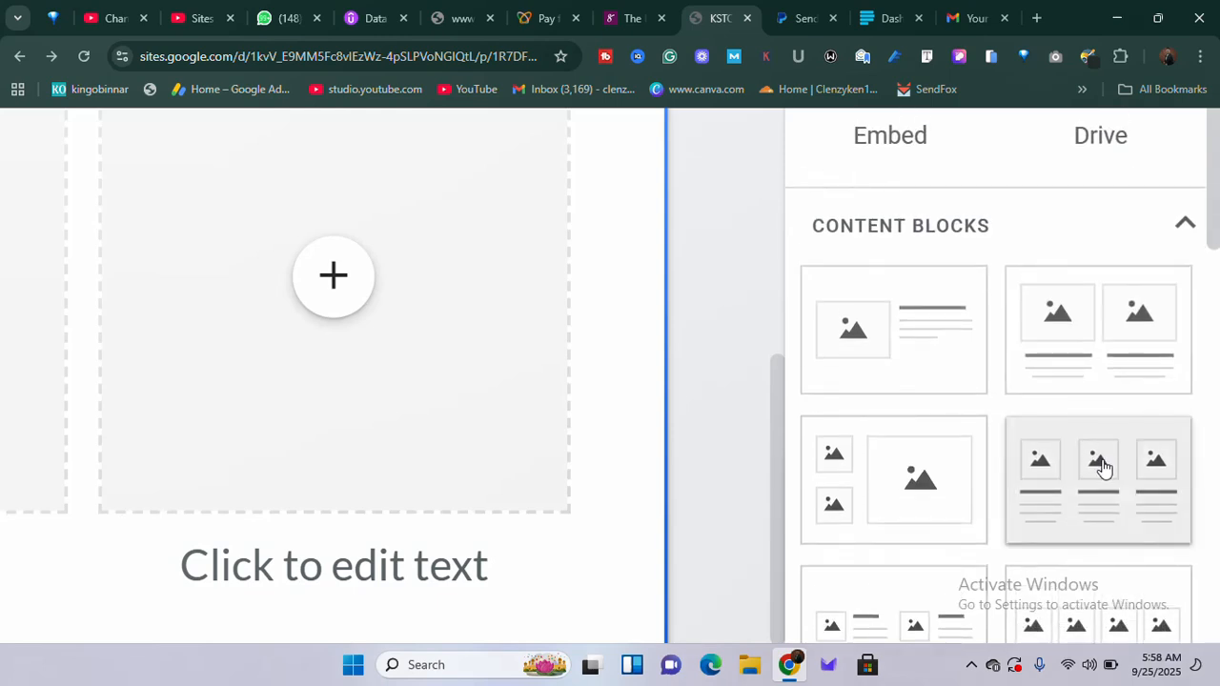
{"action": "scroll", "coordinate": [1102, 467], "scroll_direction": "down", "scroll_amount": 5}
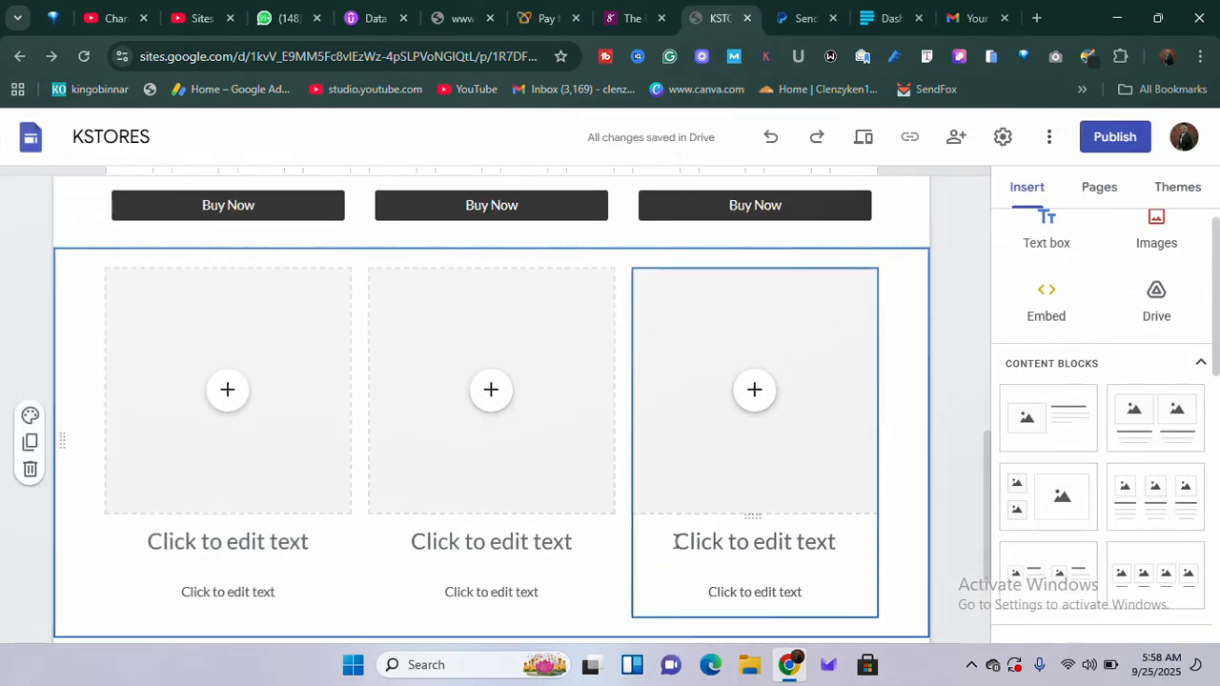
Step: Check the content options of the new block's first image placeholder and compare the block with the existing products
{"action": "left_click", "coordinate": [233, 390]}
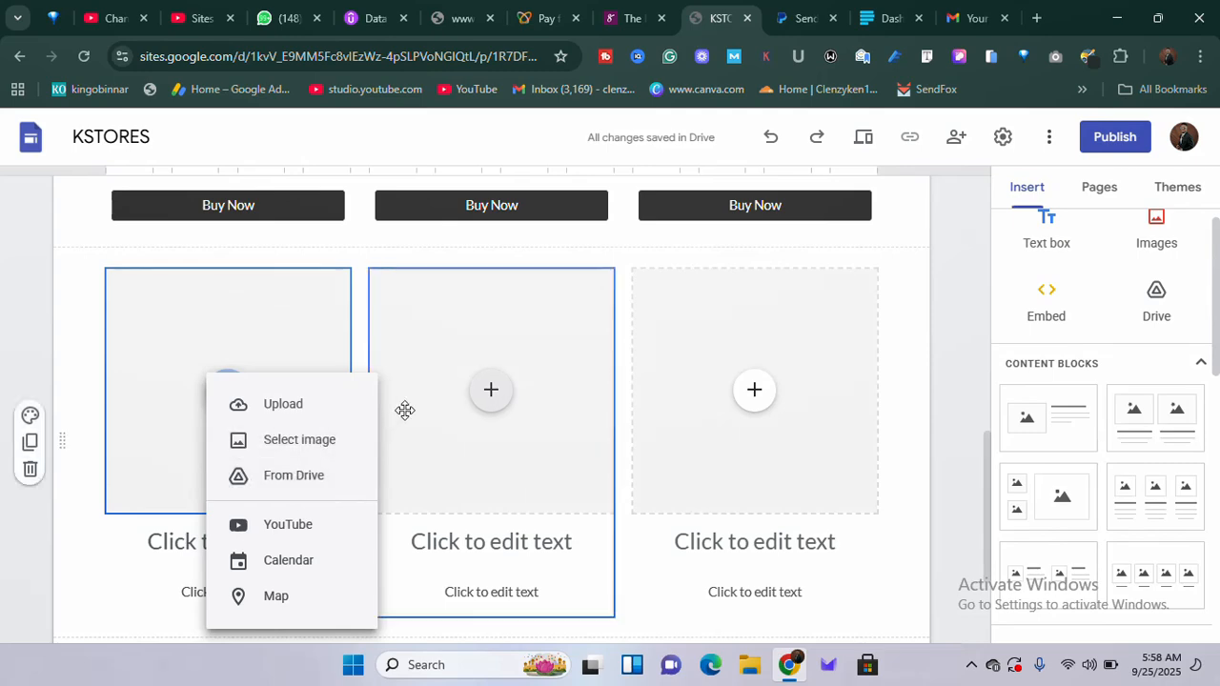
{"action": "left_click", "coordinate": [291, 347]}
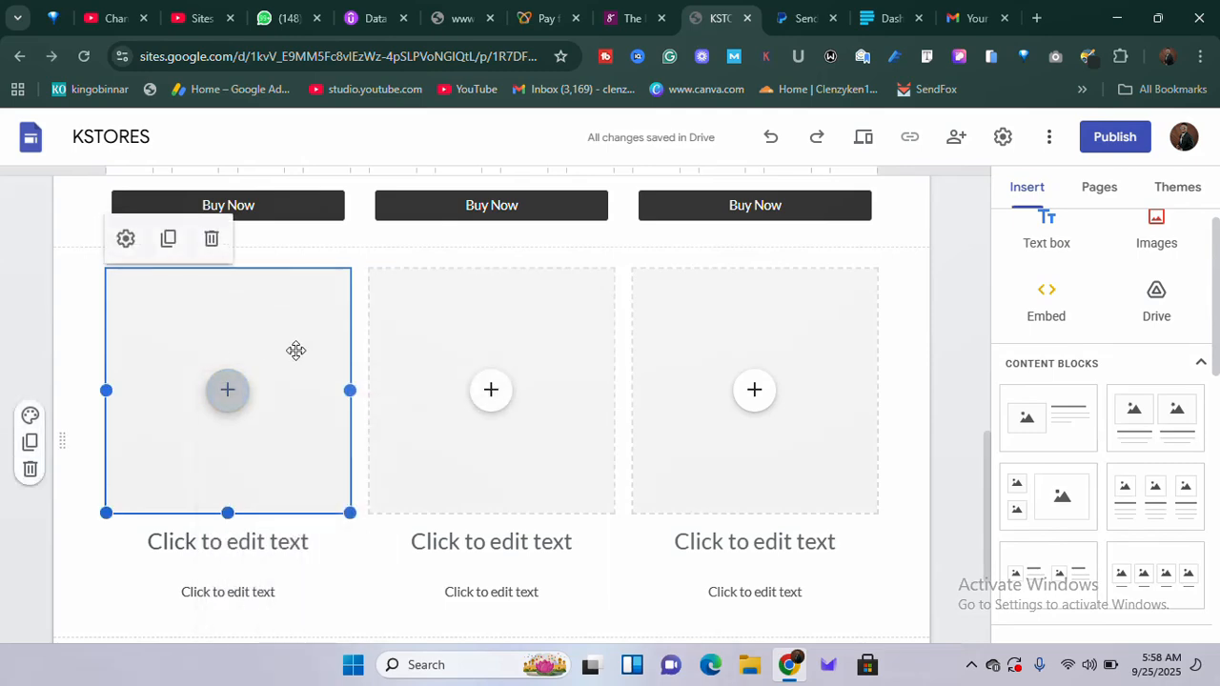
{"action": "scroll", "coordinate": [327, 398], "scroll_direction": "up", "scroll_amount": 6}
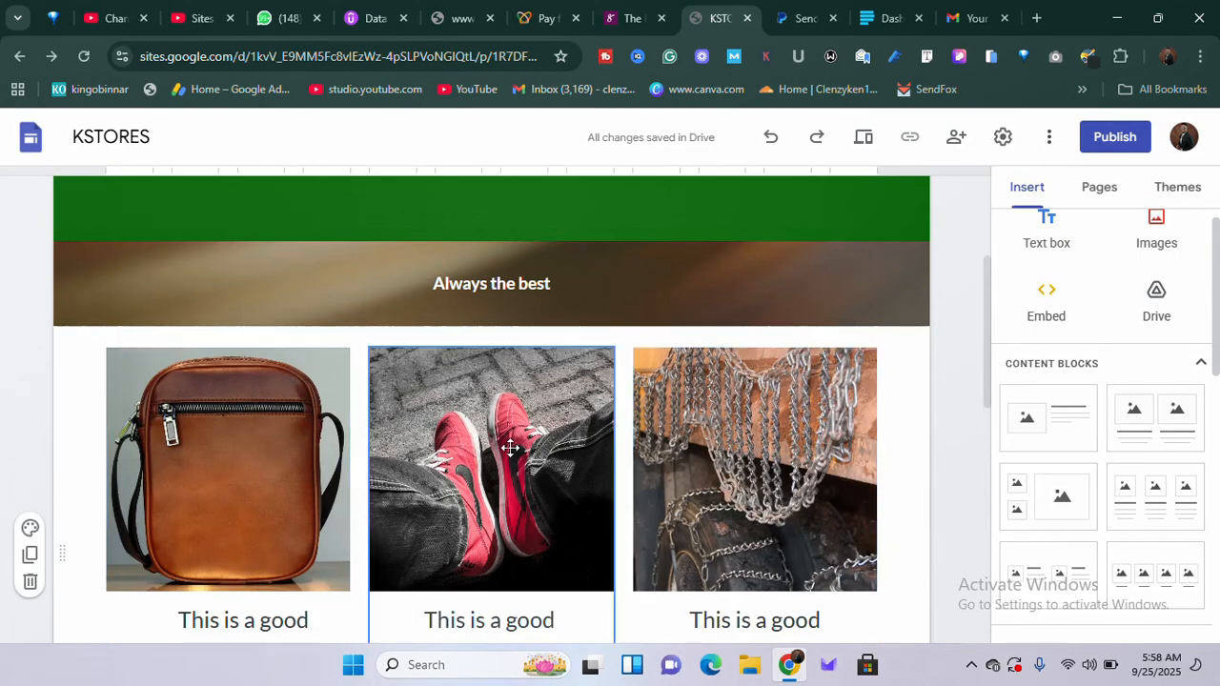
{"action": "scroll", "coordinate": [512, 435], "scroll_direction": "down", "scroll_amount": 4}
{"action": "scroll", "coordinate": [396, 454], "scroll_direction": "down", "scroll_amount": 2}
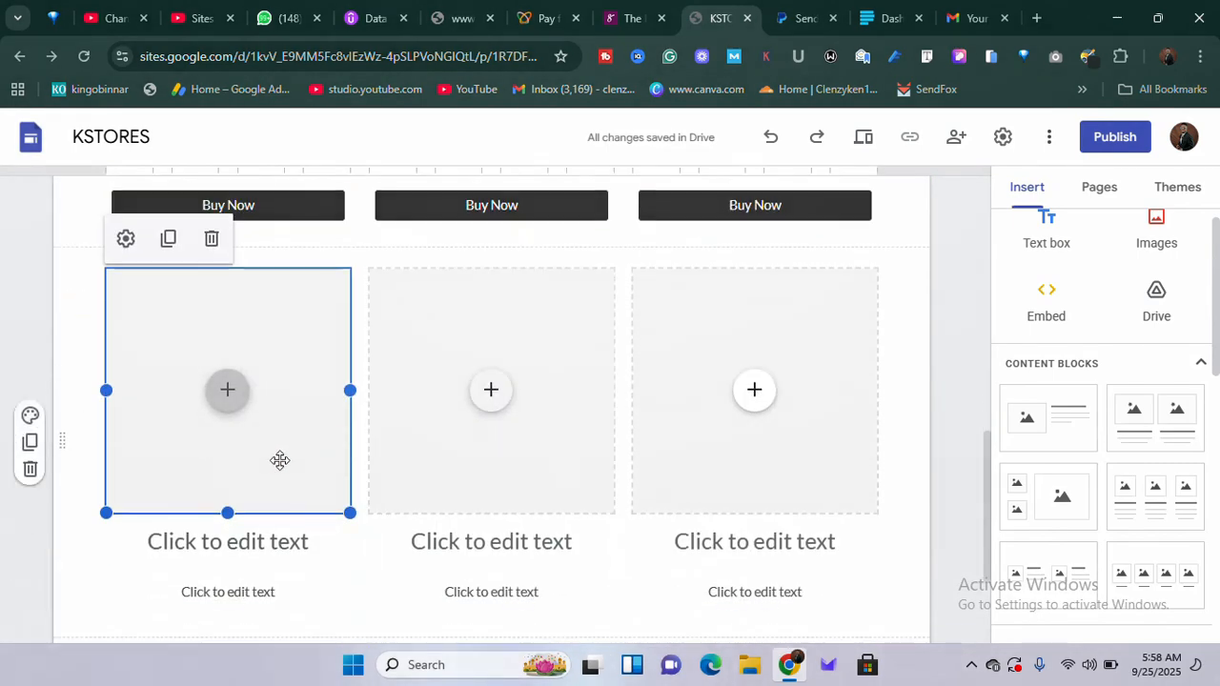
Step: Fill the new block's first column with the heading "tittle" and the description text "fffggbh"
{"action": "left_click", "coordinate": [243, 539]}
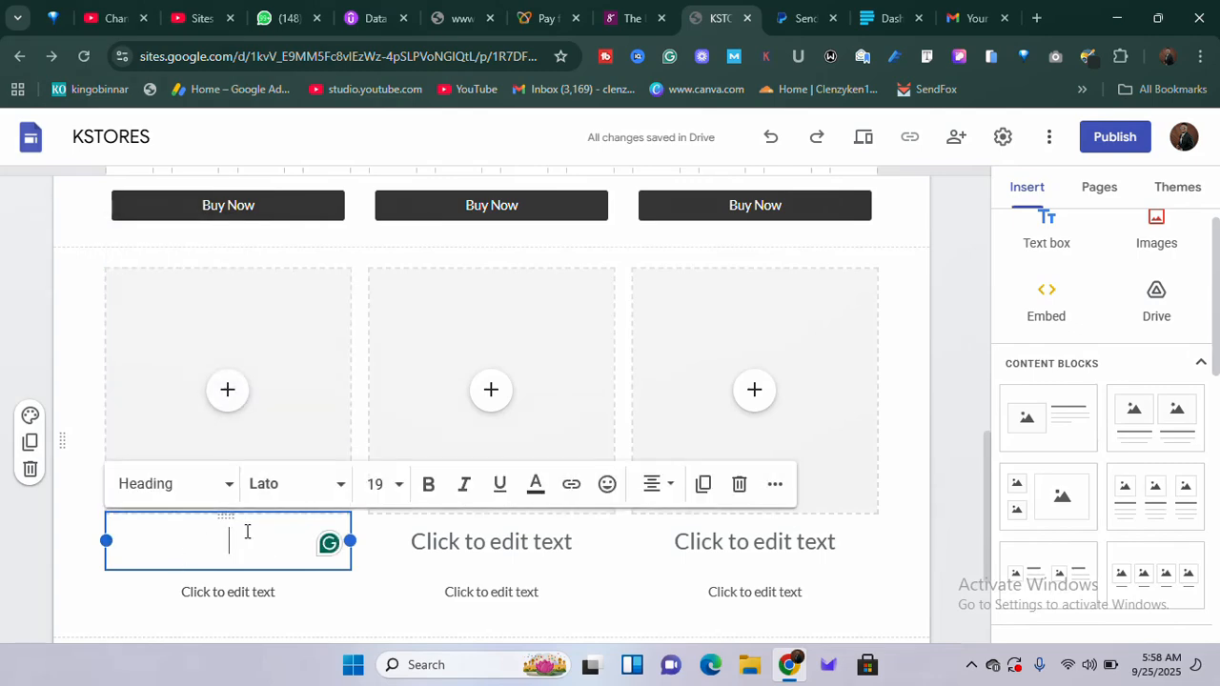
{"action": "scroll", "coordinate": [247, 531], "scroll_direction": "up", "scroll_amount": 5}
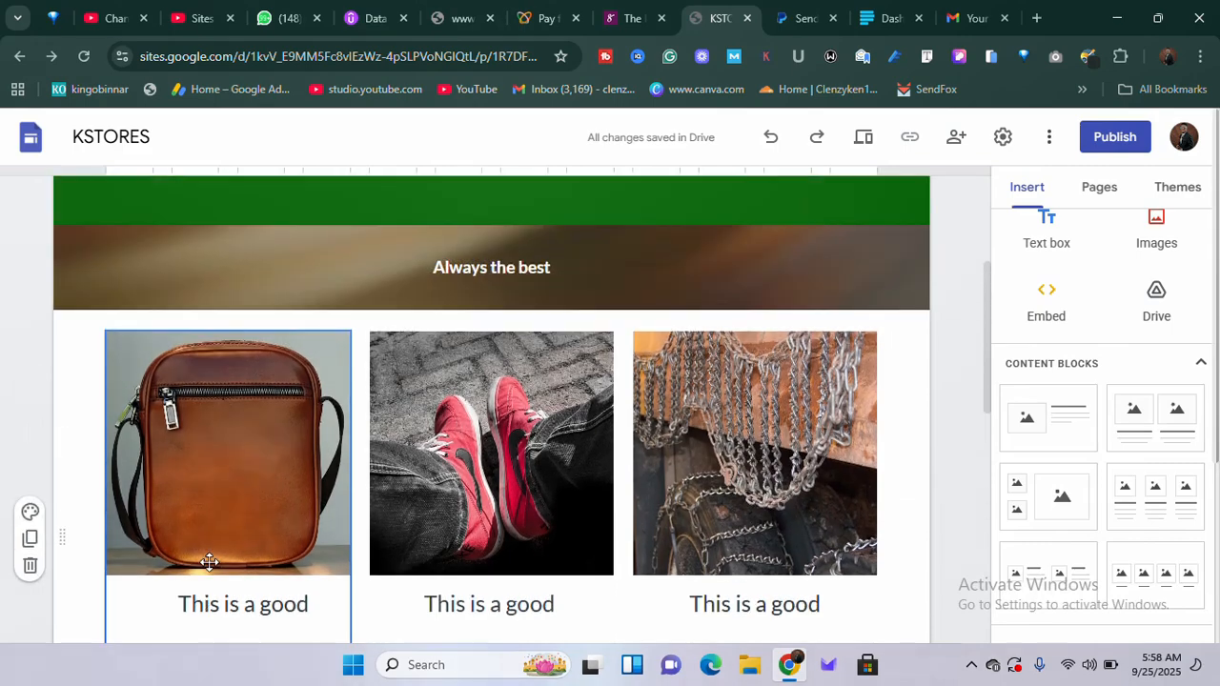
{"action": "scroll", "coordinate": [238, 553], "scroll_direction": "down", "scroll_amount": 2}
{"action": "scroll", "coordinate": [264, 547], "scroll_direction": "up", "scroll_amount": 4}
{"action": "scroll", "coordinate": [305, 524], "scroll_direction": "down", "scroll_amount": 9}
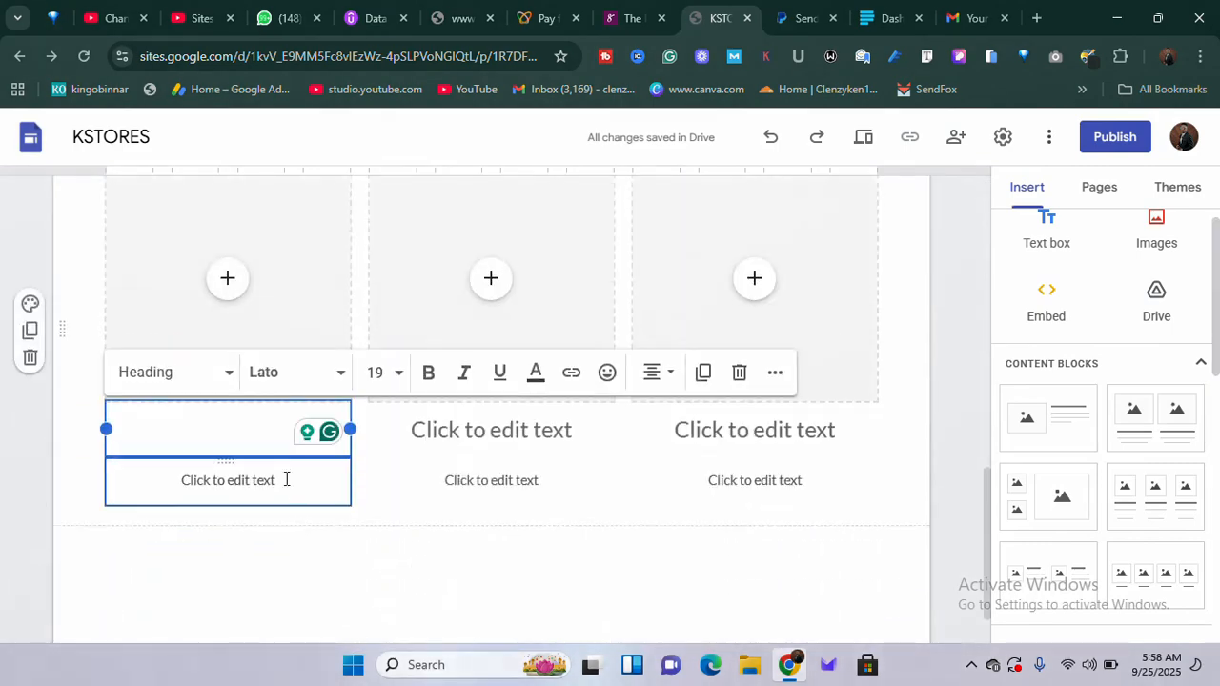
{"action": "type", "text": "t"}
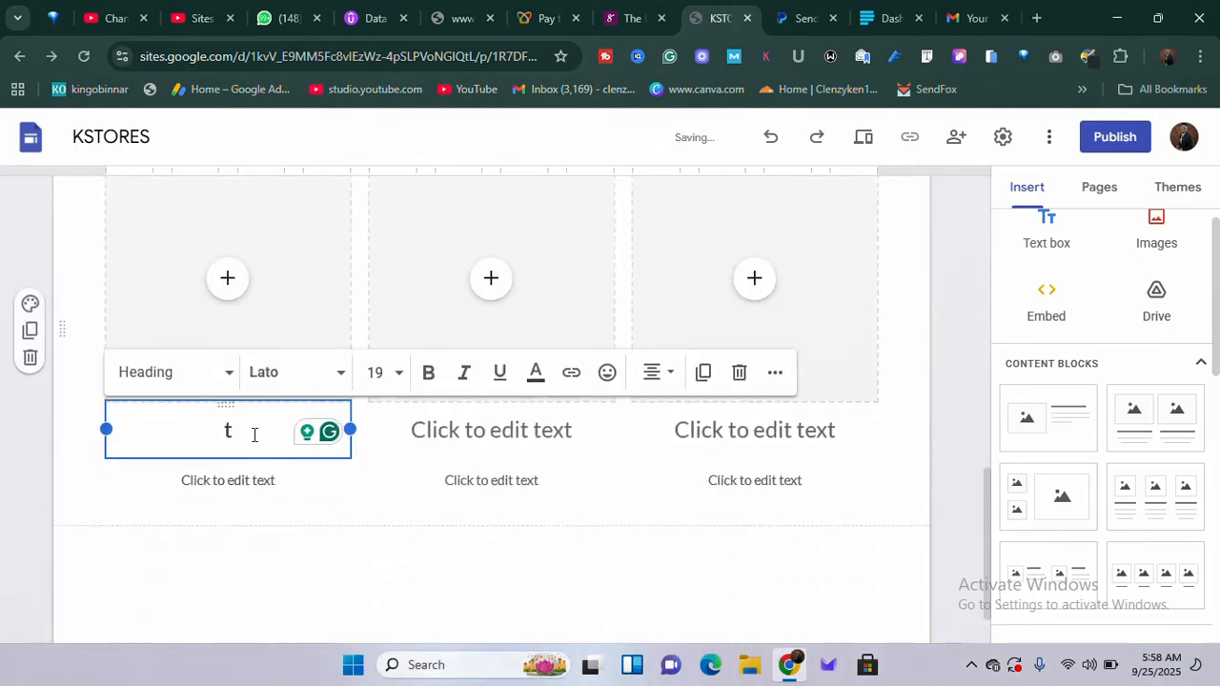
{"action": "type", "text": "ittl"}
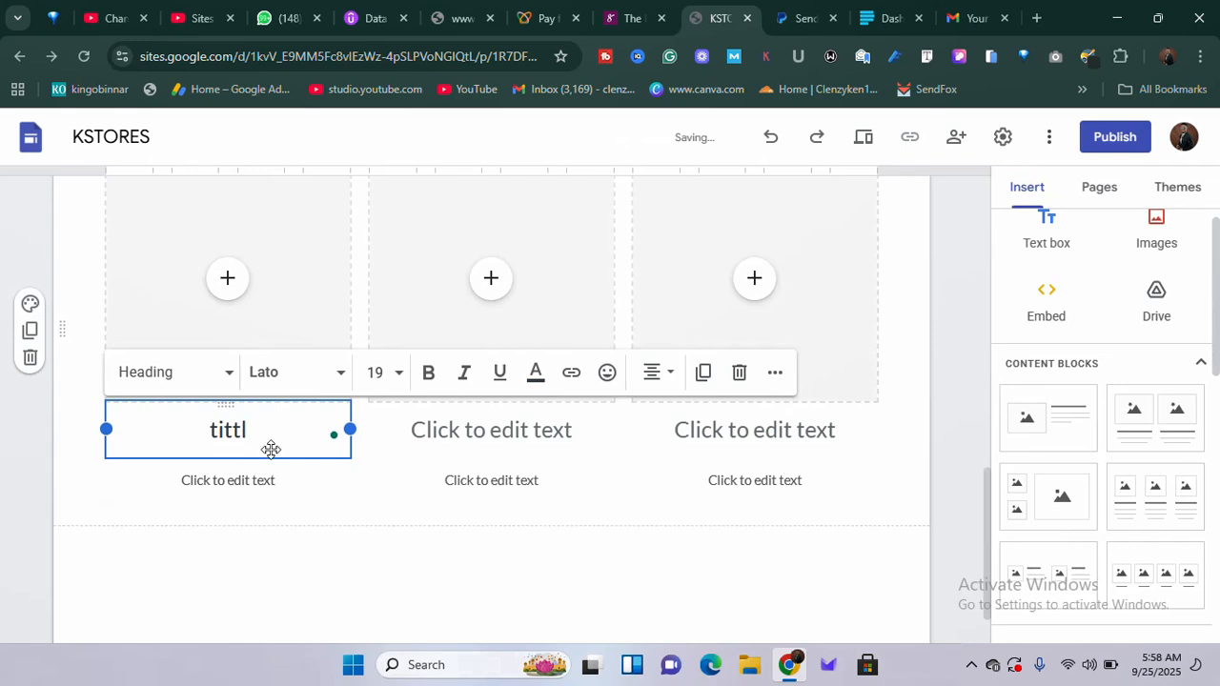
{"action": "type", "text": "e"}
{"action": "left_click", "coordinate": [269, 481]}
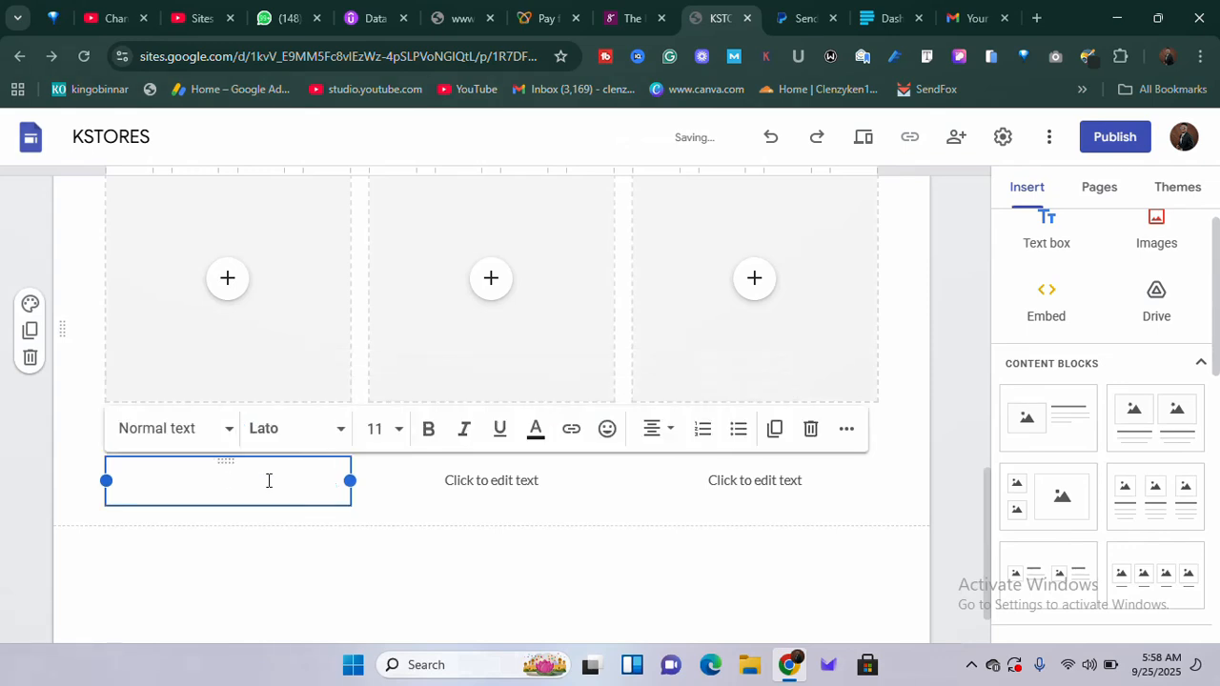
{"action": "type", "text": "fffggbh"}
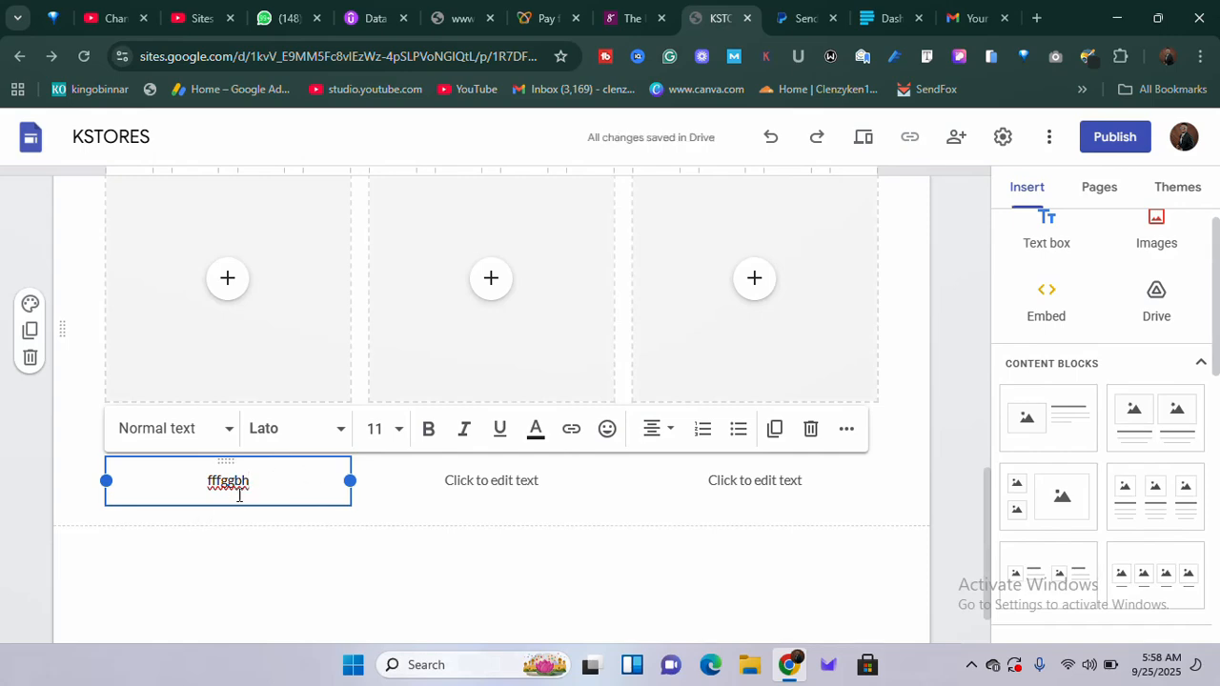
{"action": "scroll", "coordinate": [295, 472], "scroll_direction": "up", "scroll_amount": 2}
{"action": "scroll", "coordinate": [292, 497], "scroll_direction": "down", "scroll_amount": 2}
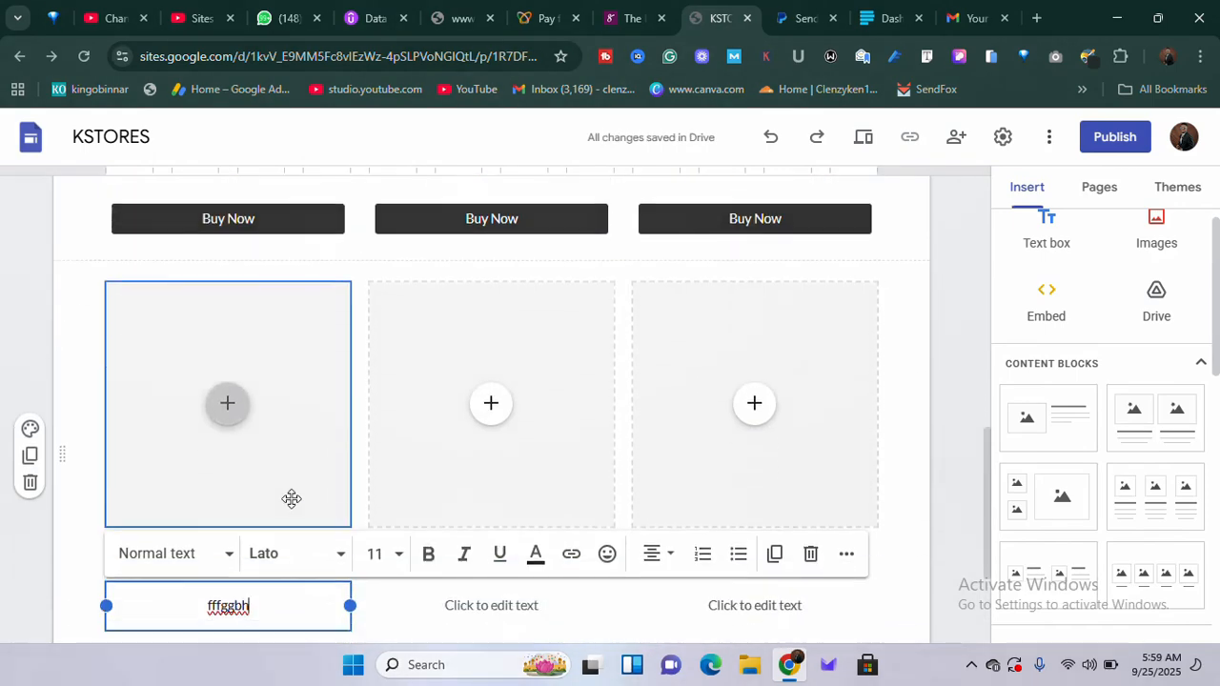
{"action": "scroll", "coordinate": [269, 512], "scroll_direction": "up", "scroll_amount": 3}
{"action": "scroll", "coordinate": [166, 553], "scroll_direction": "down", "scroll_amount": 2}
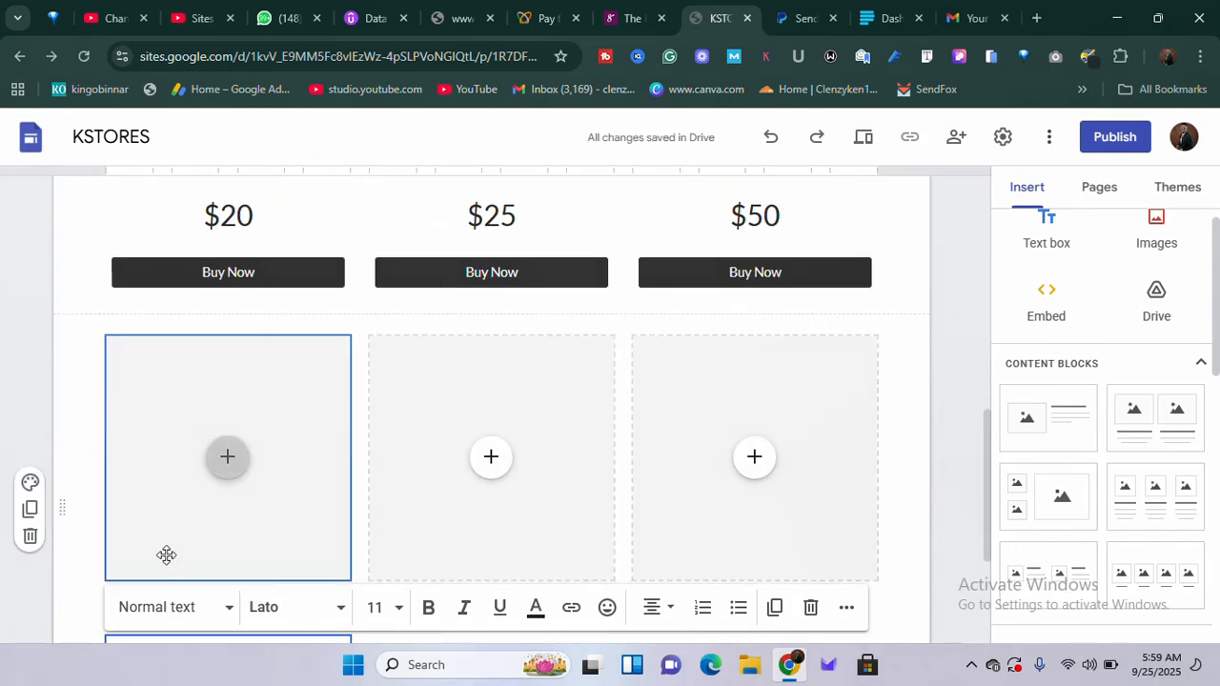
{"action": "scroll", "coordinate": [248, 477], "scroll_direction": "down", "scroll_amount": 1}
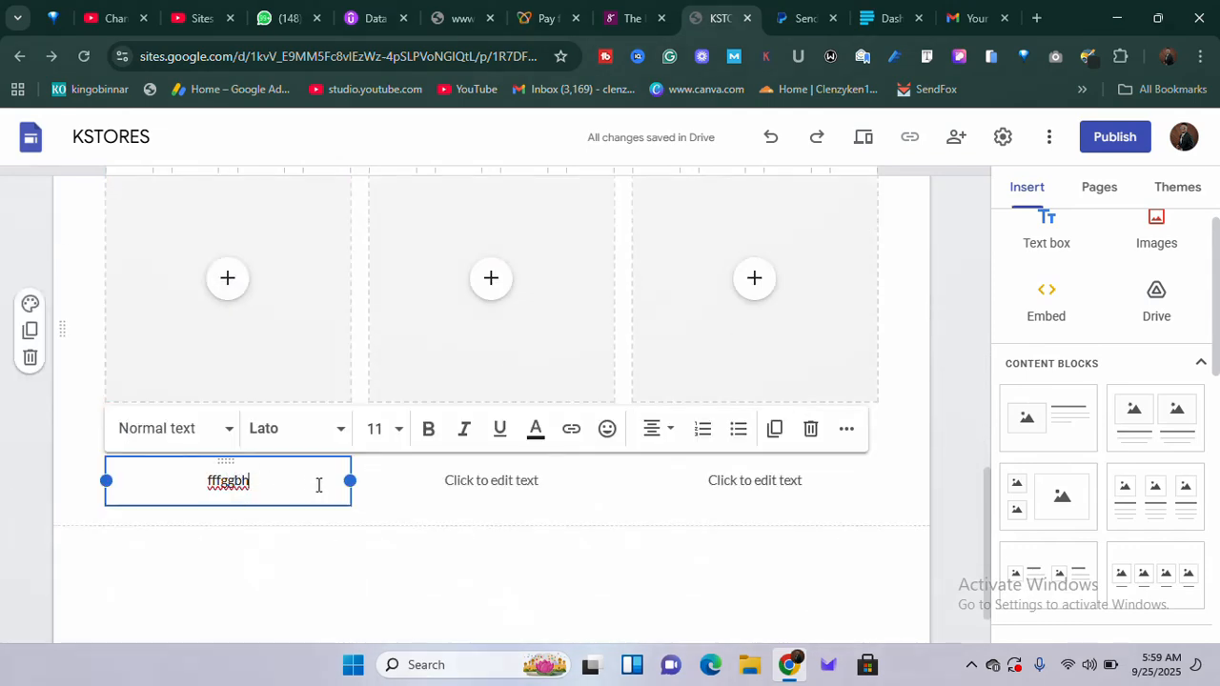
{"action": "right_click", "coordinate": [309, 485]}
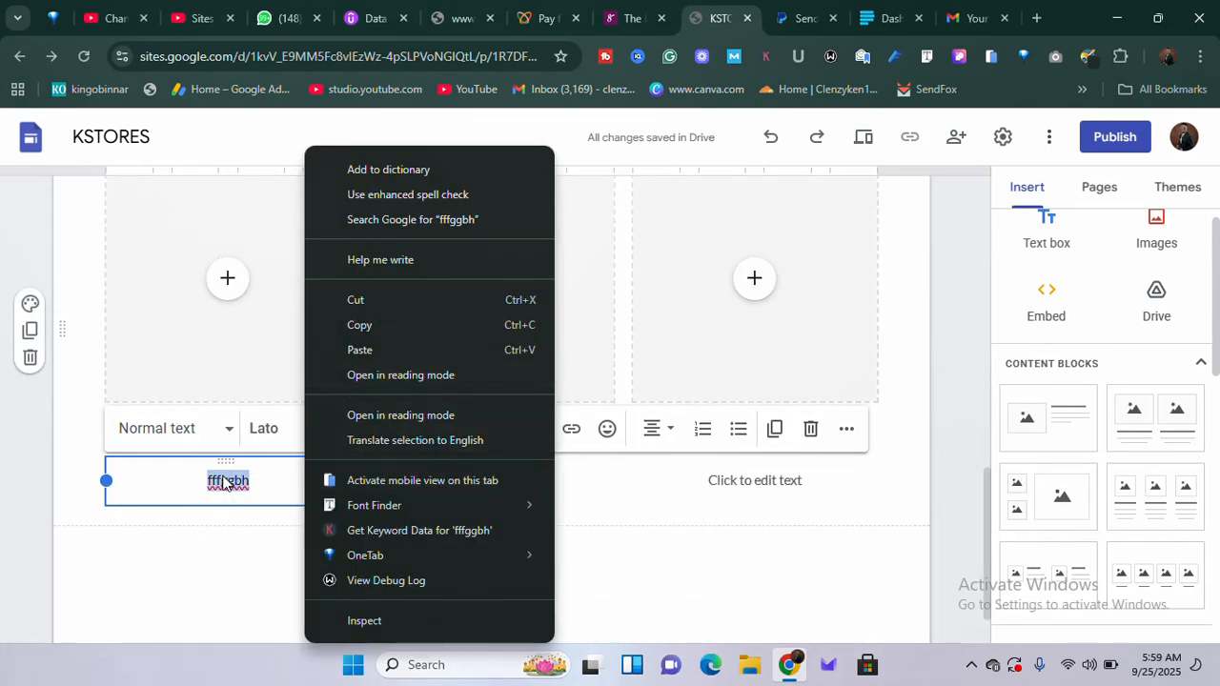
{"action": "left_click", "coordinate": [278, 483]}
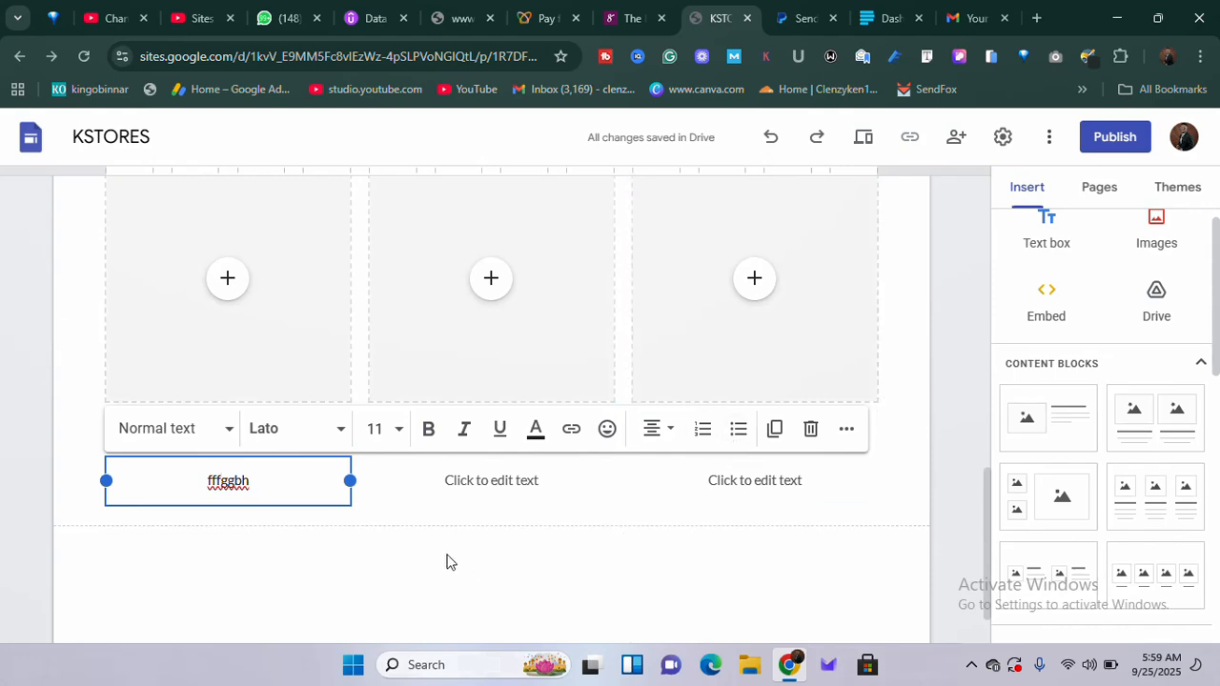
Step: Start inserting a button, name it "BUY NOW" and place the cursor in its link field
{"action": "scroll", "coordinate": [1096, 496], "scroll_direction": "down", "scroll_amount": 3}
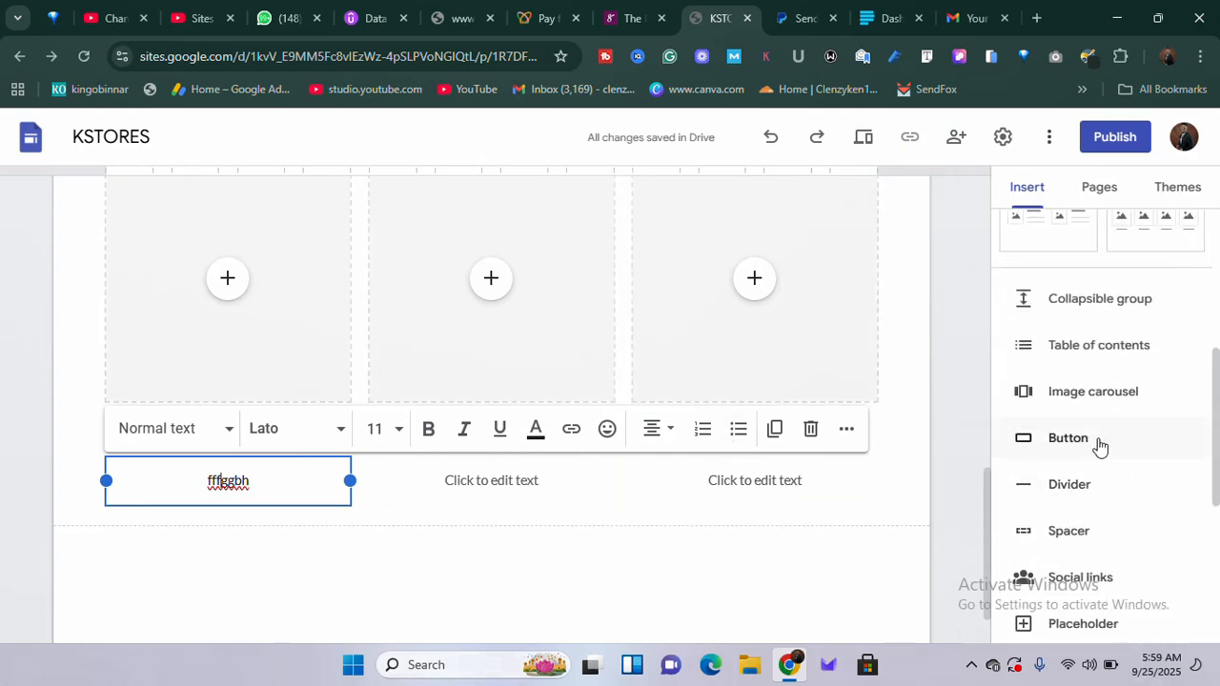
{"action": "scroll", "coordinate": [1098, 446], "scroll_direction": "up", "scroll_amount": 5, "text": "ctrl"}
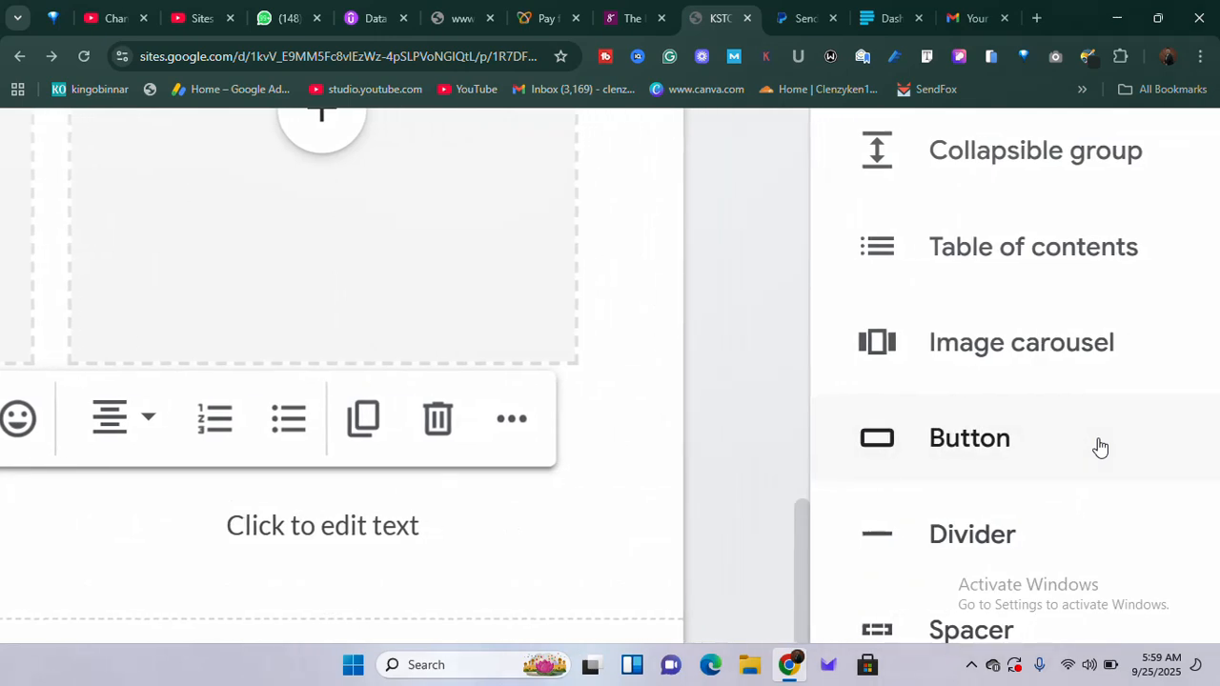
{"action": "left_click", "coordinate": [963, 457]}
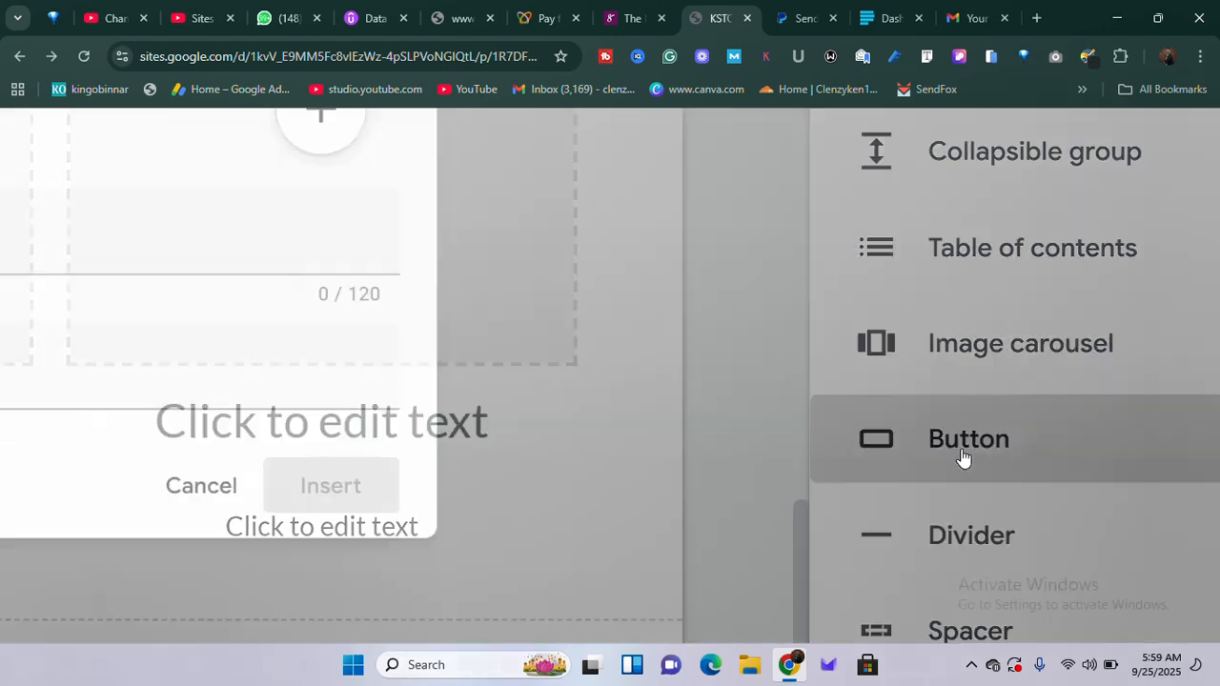
{"action": "scroll", "coordinate": [961, 460], "scroll_direction": "down", "scroll_amount": 5, "text": "ctrl"}
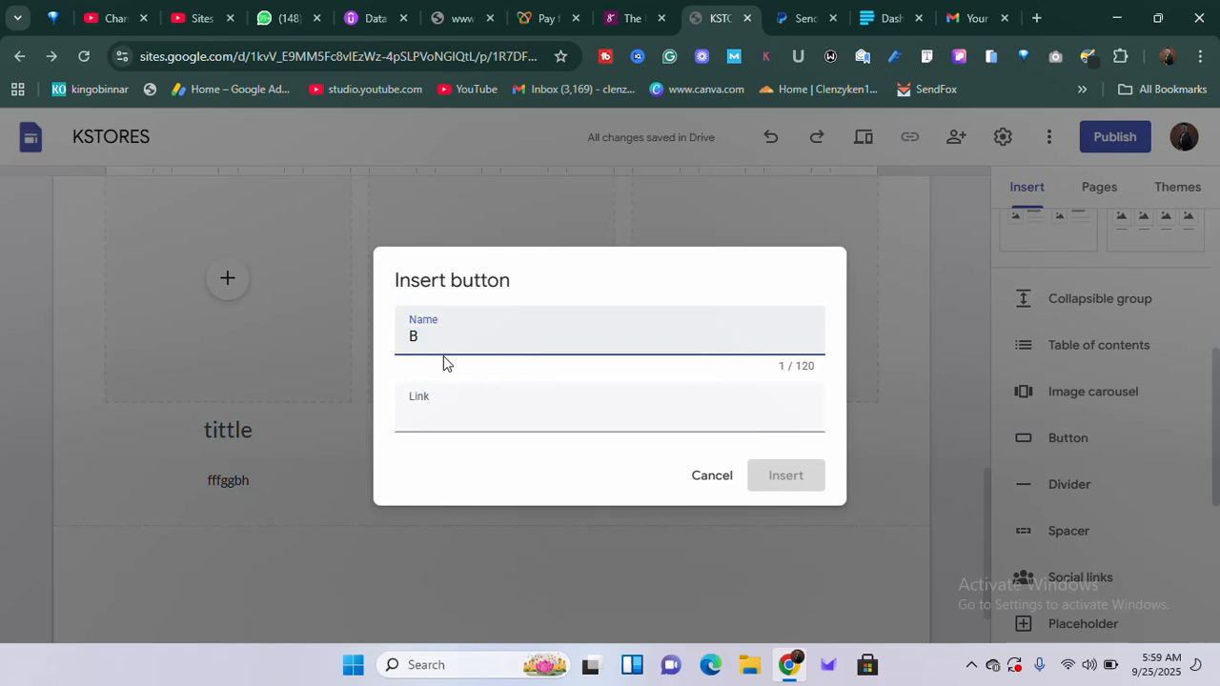
{"action": "type", "text": "UY NOW"}
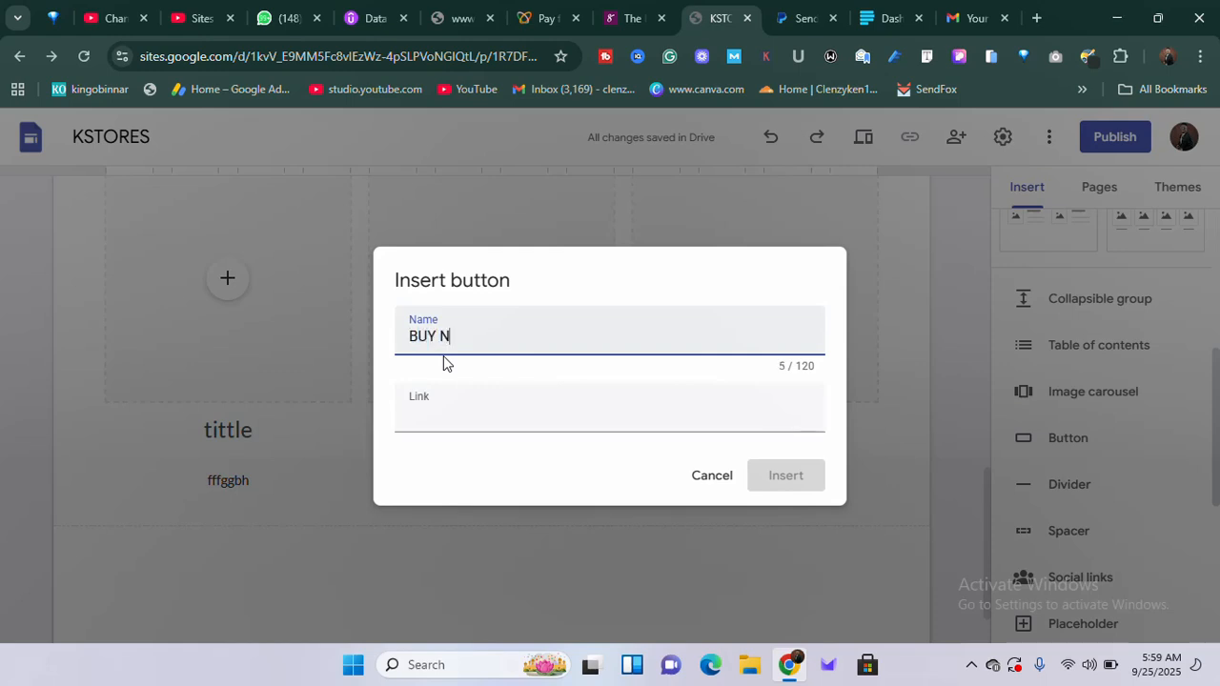
{"action": "left_click", "coordinate": [443, 412]}
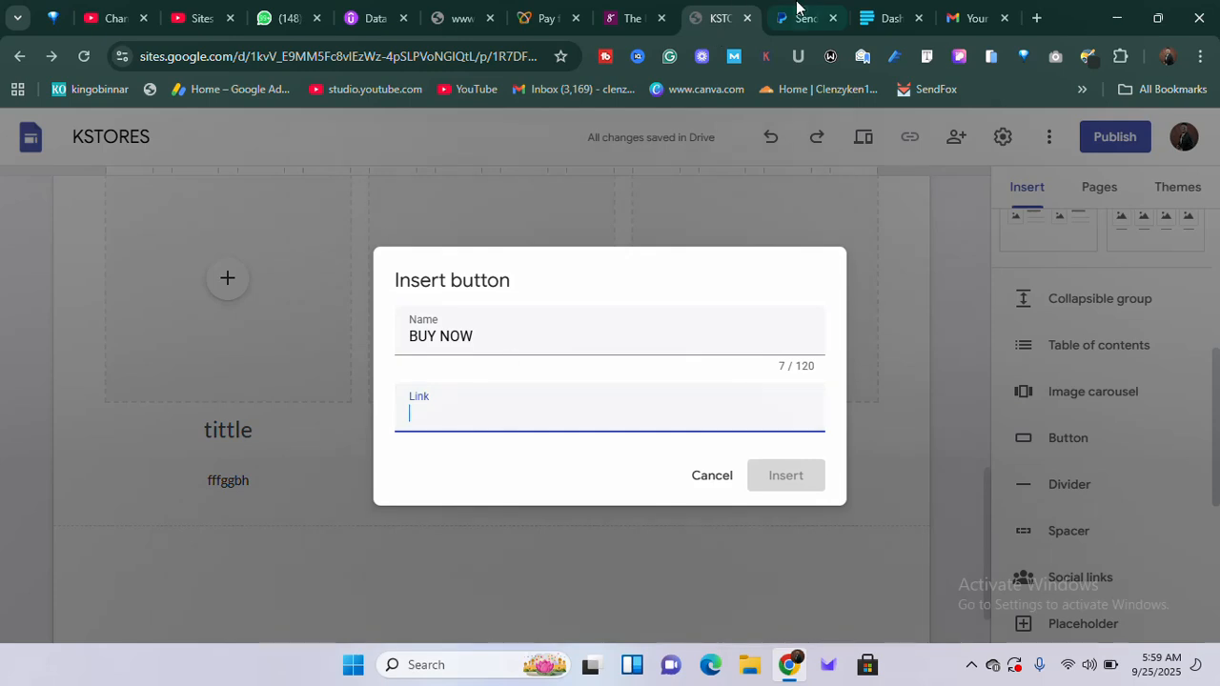
Step: Switch to the Paystack dashboard and open its Payment Pages section
{"action": "left_click", "coordinate": [891, 18]}
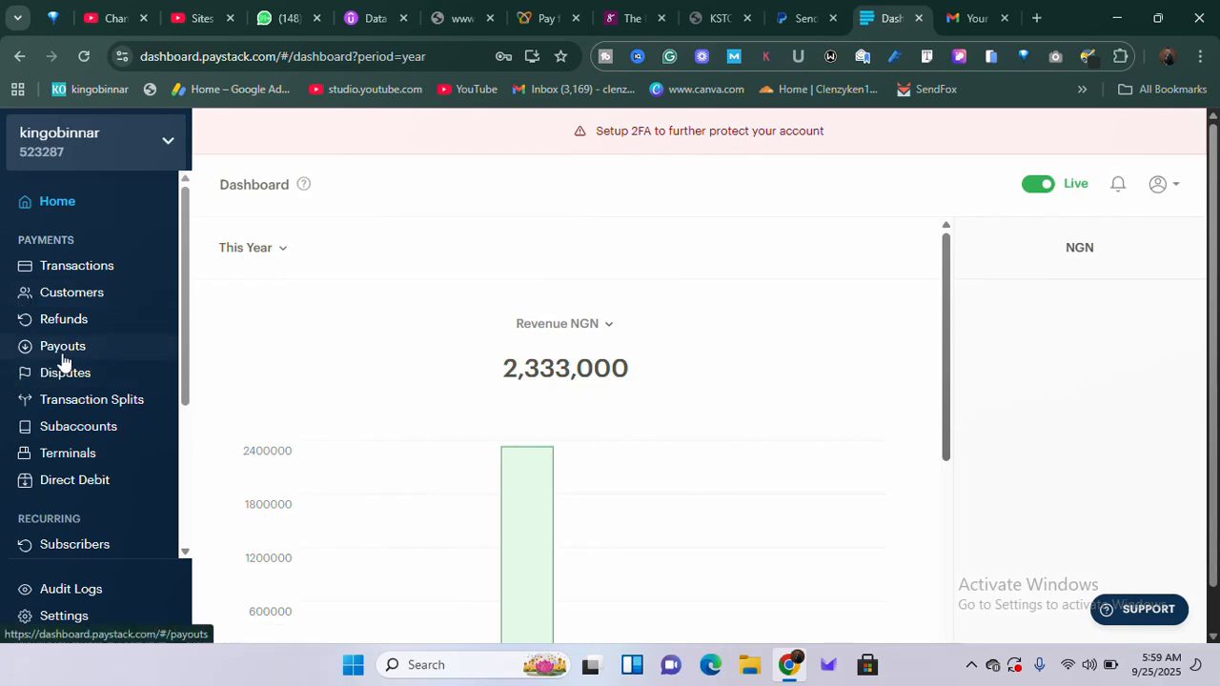
{"action": "scroll", "coordinate": [71, 324], "scroll_direction": "down", "scroll_amount": 2}
{"action": "scroll", "coordinate": [68, 348], "scroll_direction": "up", "scroll_amount": 2}
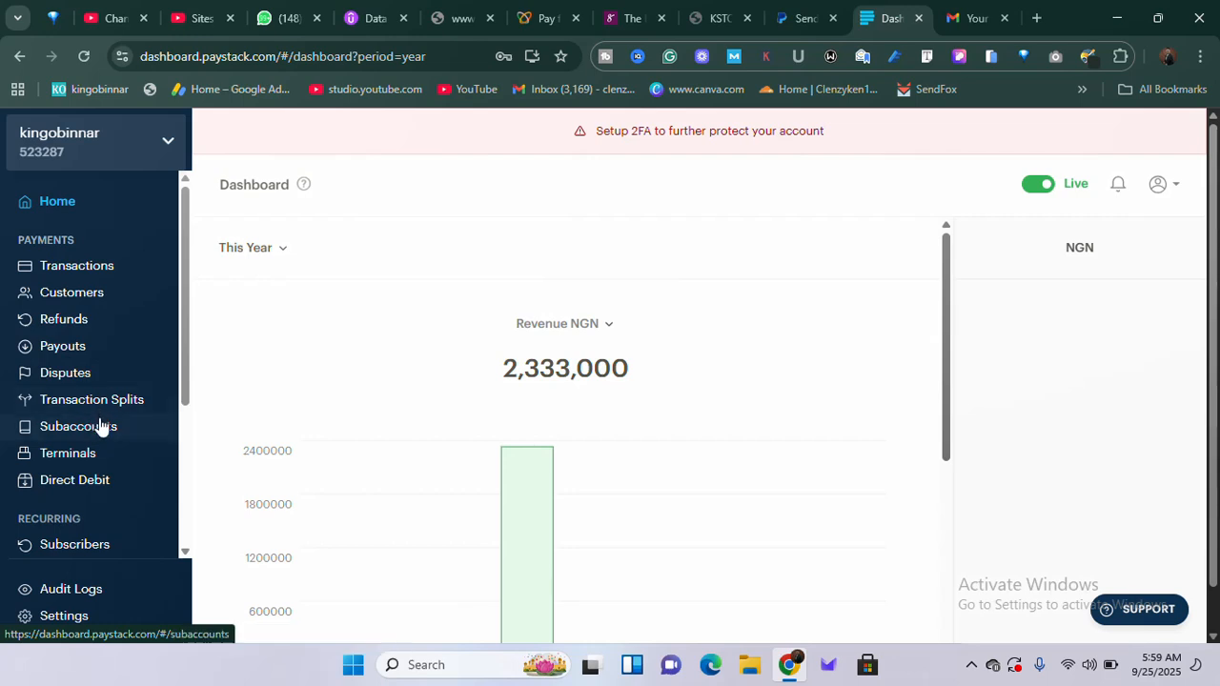
{"action": "scroll", "coordinate": [99, 431], "scroll_direction": "down", "scroll_amount": 2}
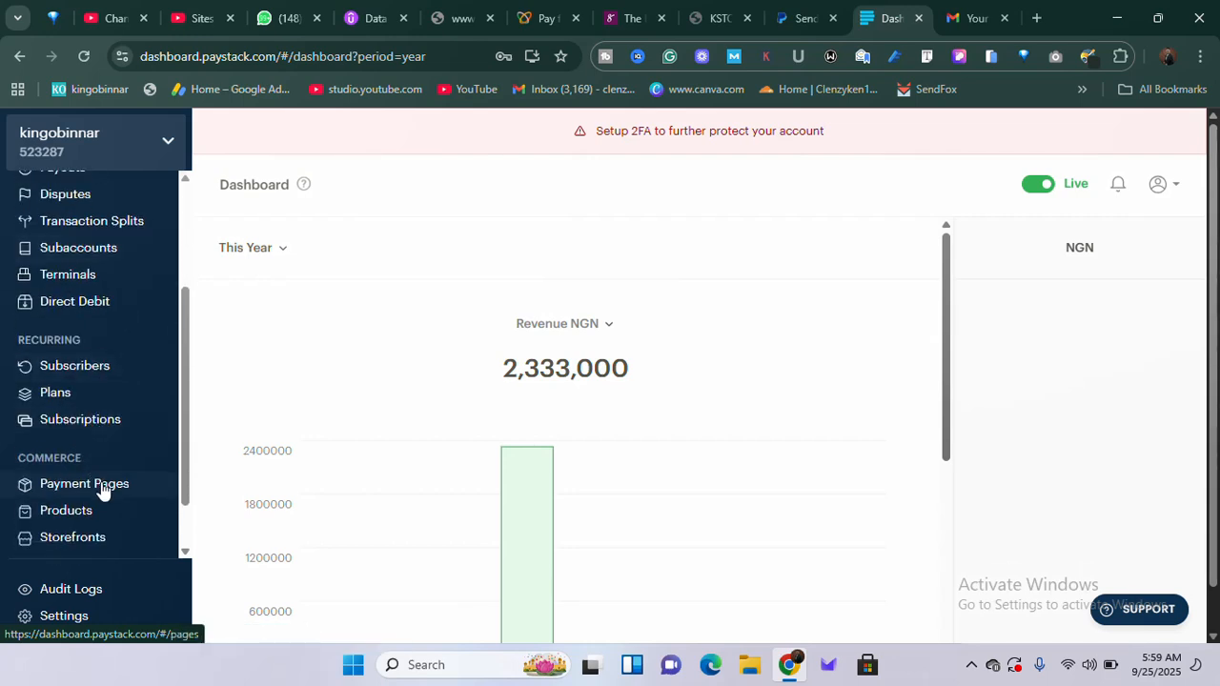
{"action": "scroll", "coordinate": [103, 493], "scroll_direction": "up", "scroll_amount": 5}
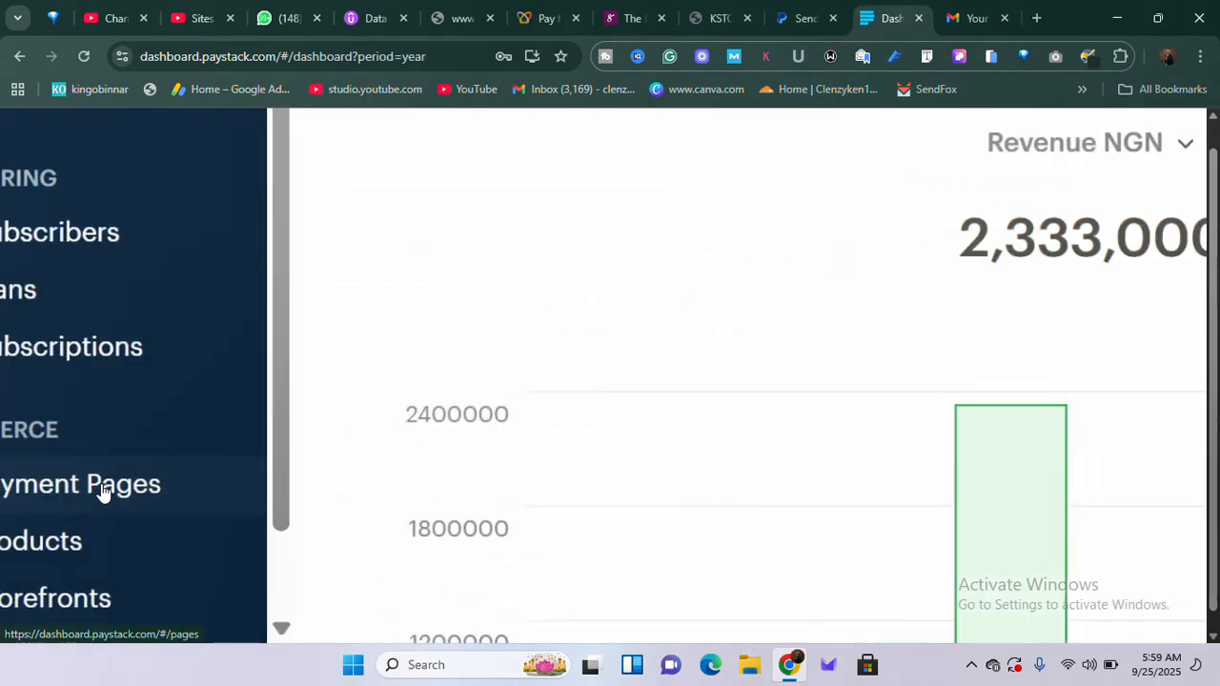
{"action": "scroll", "coordinate": [104, 493], "scroll_direction": "down", "scroll_amount": 1}
{"action": "scroll", "coordinate": [101, 493], "scroll_direction": "down", "scroll_amount": 1}
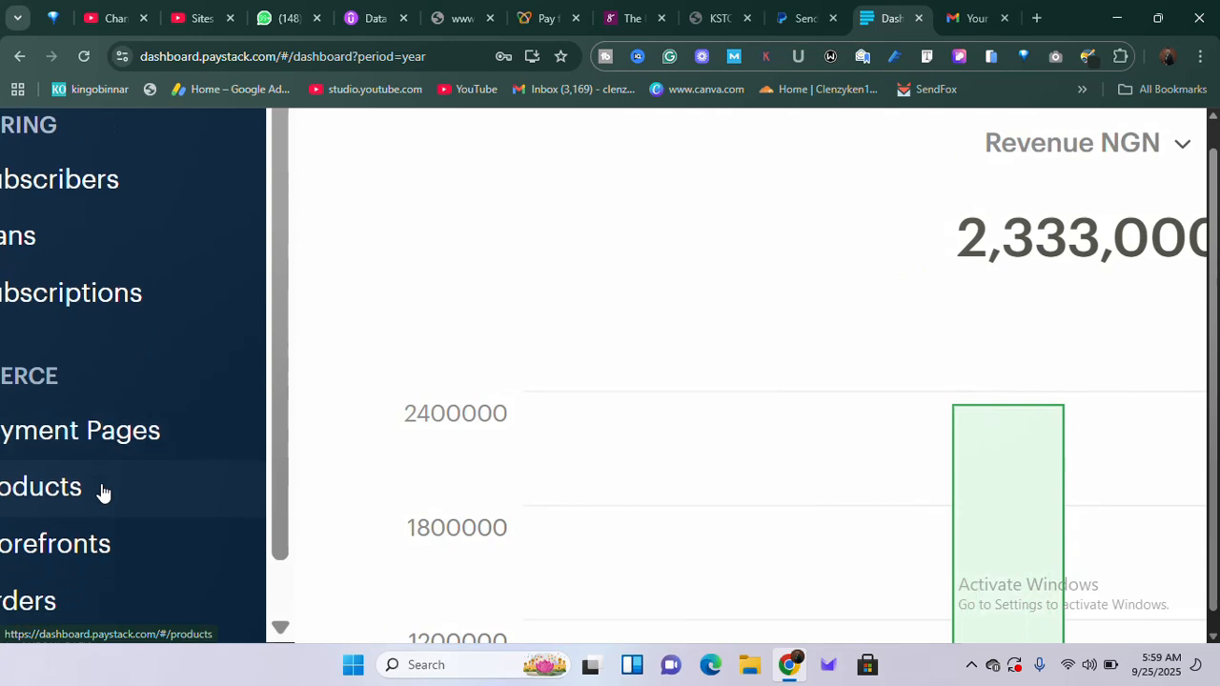
{"action": "scroll", "coordinate": [101, 492], "scroll_direction": "left", "scroll_amount": 2}
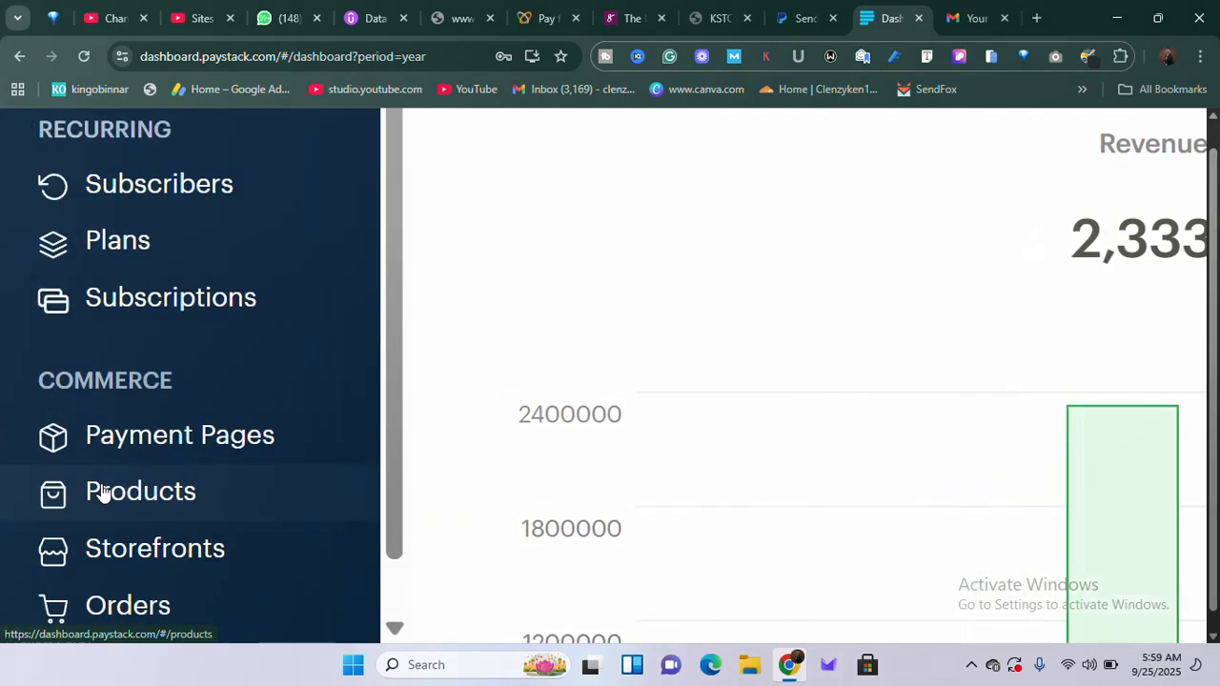
{"action": "left_click", "coordinate": [179, 437]}
{"action": "scroll", "coordinate": [179, 436], "scroll_direction": "down", "scroll_amount": 5}
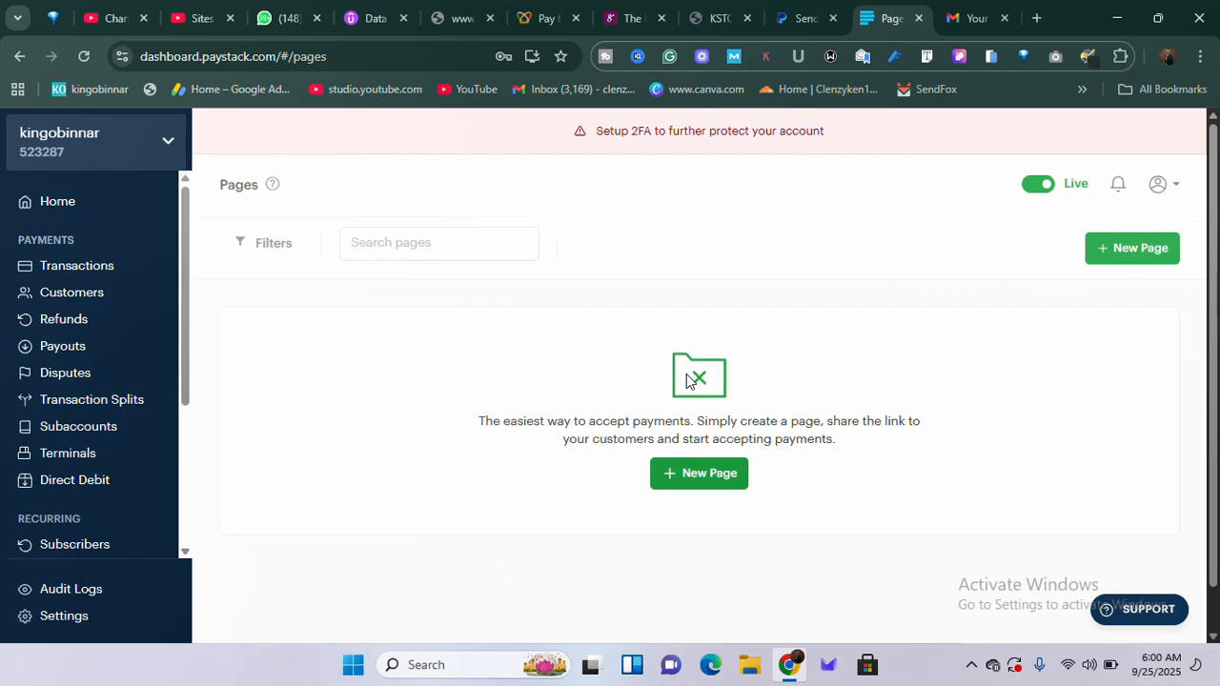
Step: Start a new payment page, review the available payment types and choose One-time Payment
{"action": "left_click", "coordinate": [725, 473]}
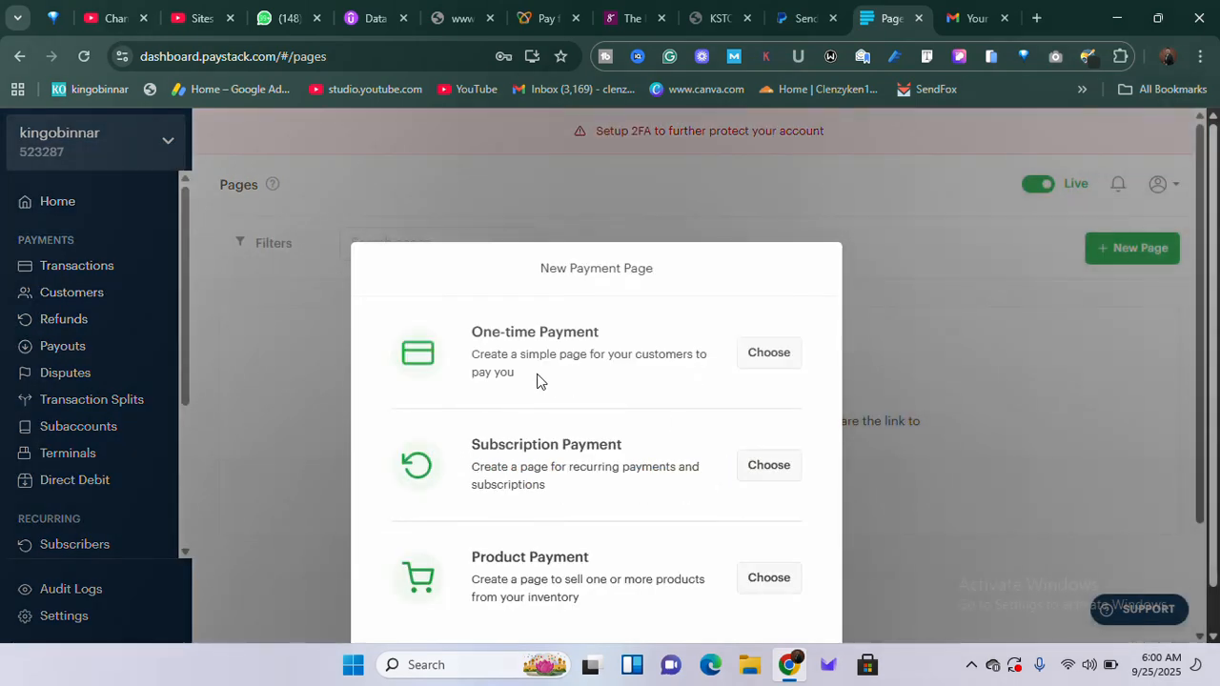
{"action": "scroll", "coordinate": [546, 439], "scroll_direction": "down", "scroll_amount": 1}
{"action": "scroll", "coordinate": [546, 439], "scroll_direction": "up", "scroll_amount": 1}
{"action": "scroll", "coordinate": [521, 425], "scroll_direction": "down", "scroll_amount": 2}
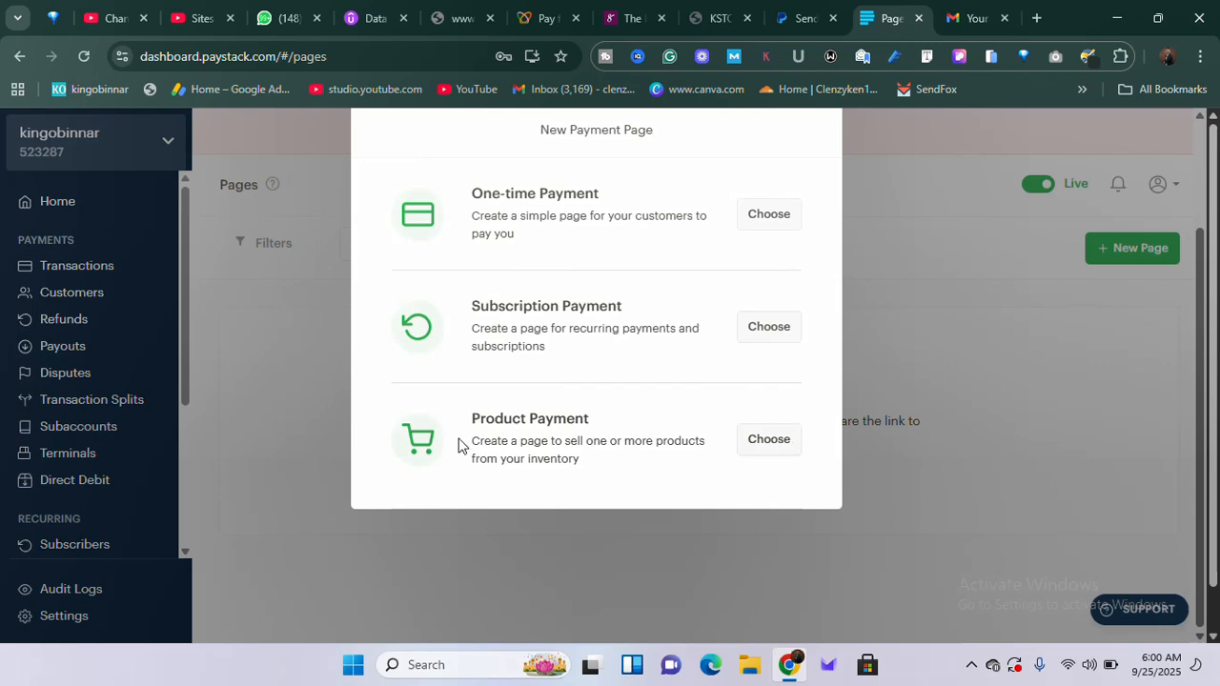
{"action": "left_click", "coordinate": [761, 227]}
Step: Name the new payment page FFGGGG and give it the description DDDDDDDD
{"action": "left_click", "coordinate": [481, 369]}
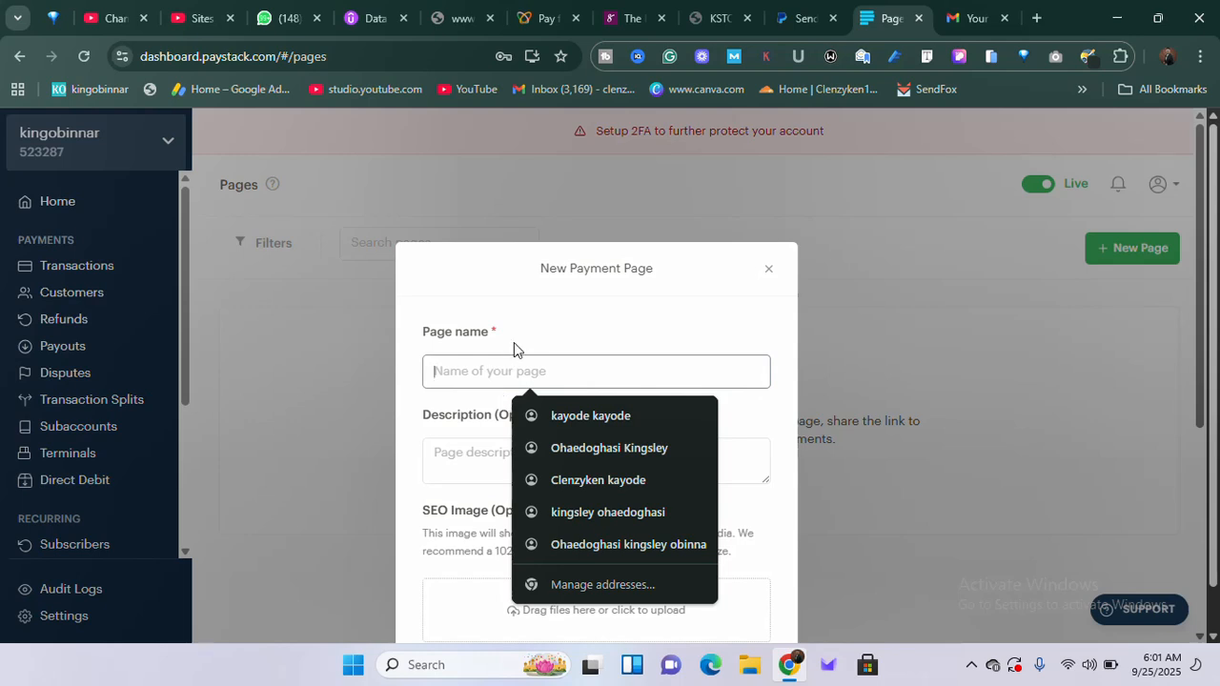
{"action": "type", "text": "FFGGGG"}
{"action": "left_click", "coordinate": [489, 461]}
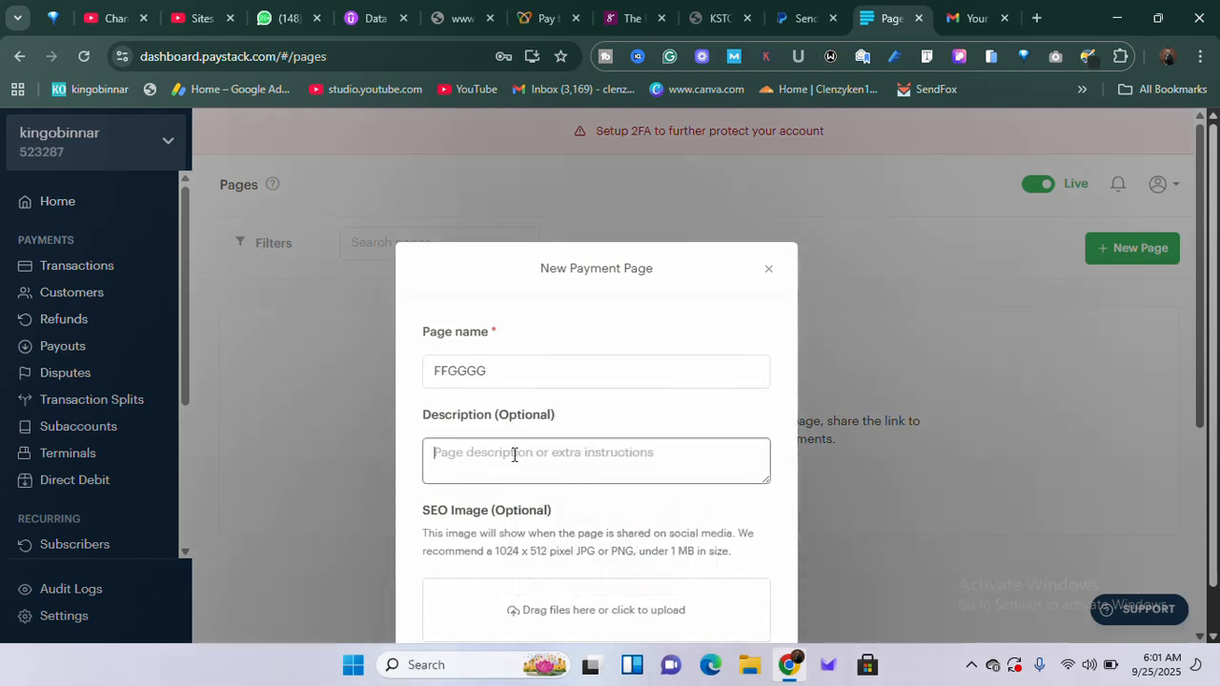
{"action": "type", "text": "DDDDDDDD"}
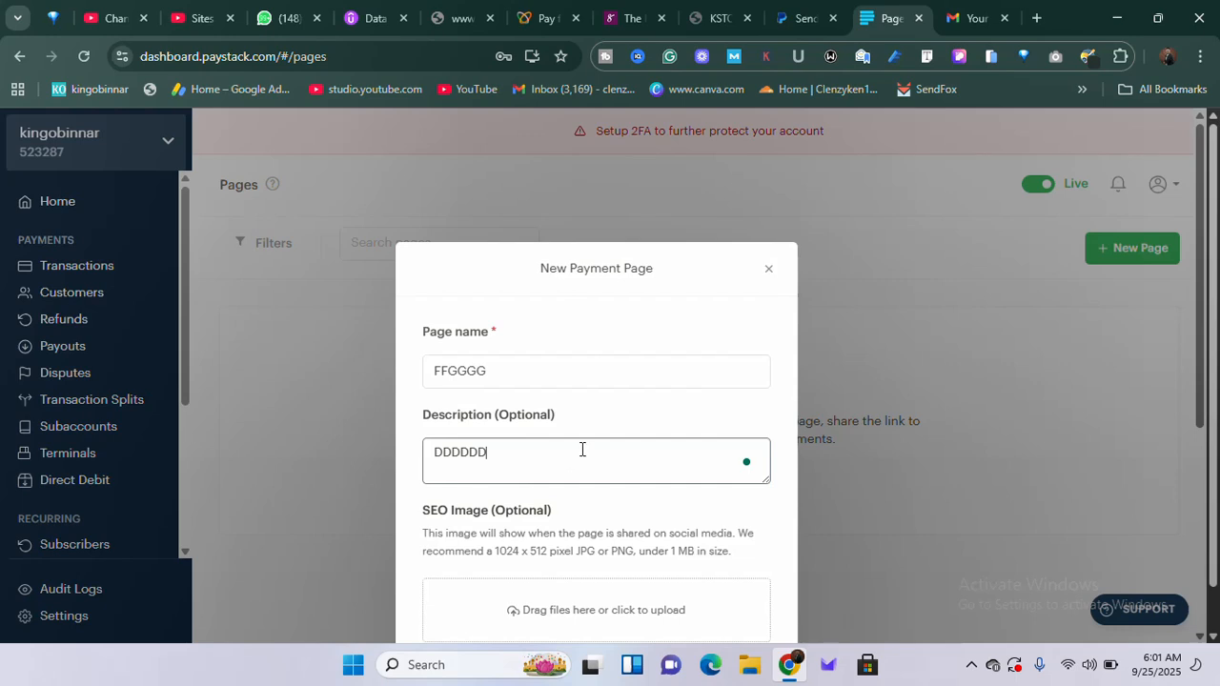
Step: Enable collecting phone numbers on the payment page and expand its advanced options
{"action": "scroll", "coordinate": [546, 471], "scroll_direction": "down", "scroll_amount": 2}
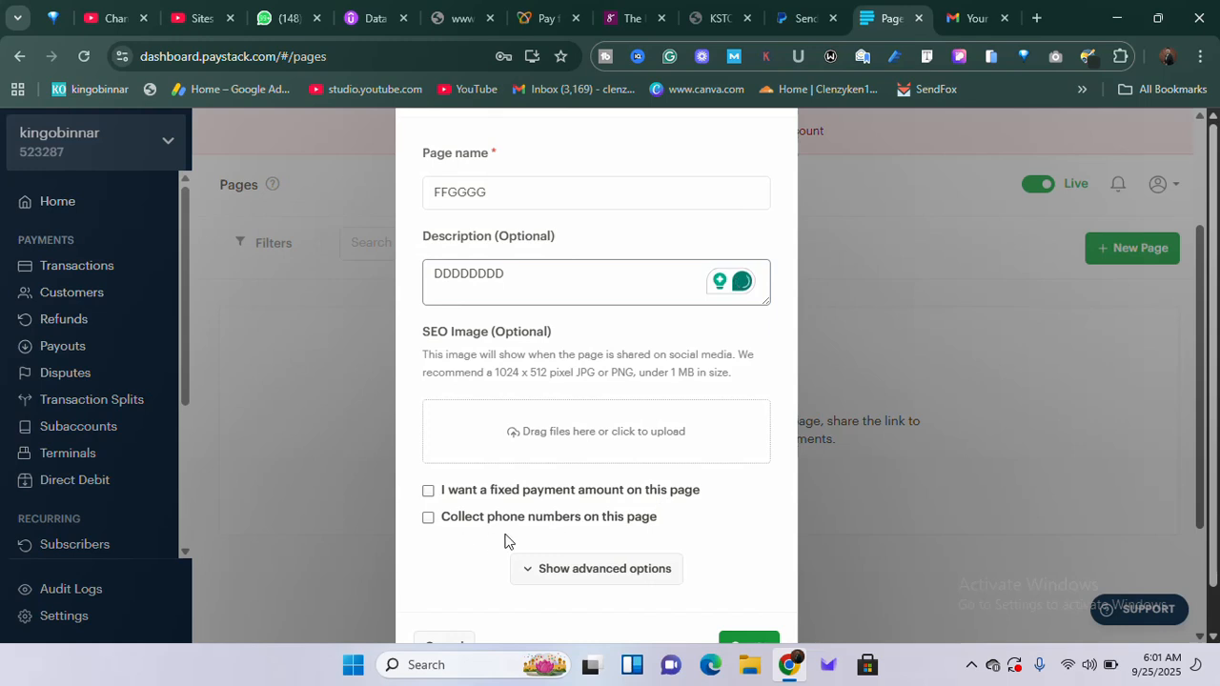
{"action": "left_click", "coordinate": [429, 520]}
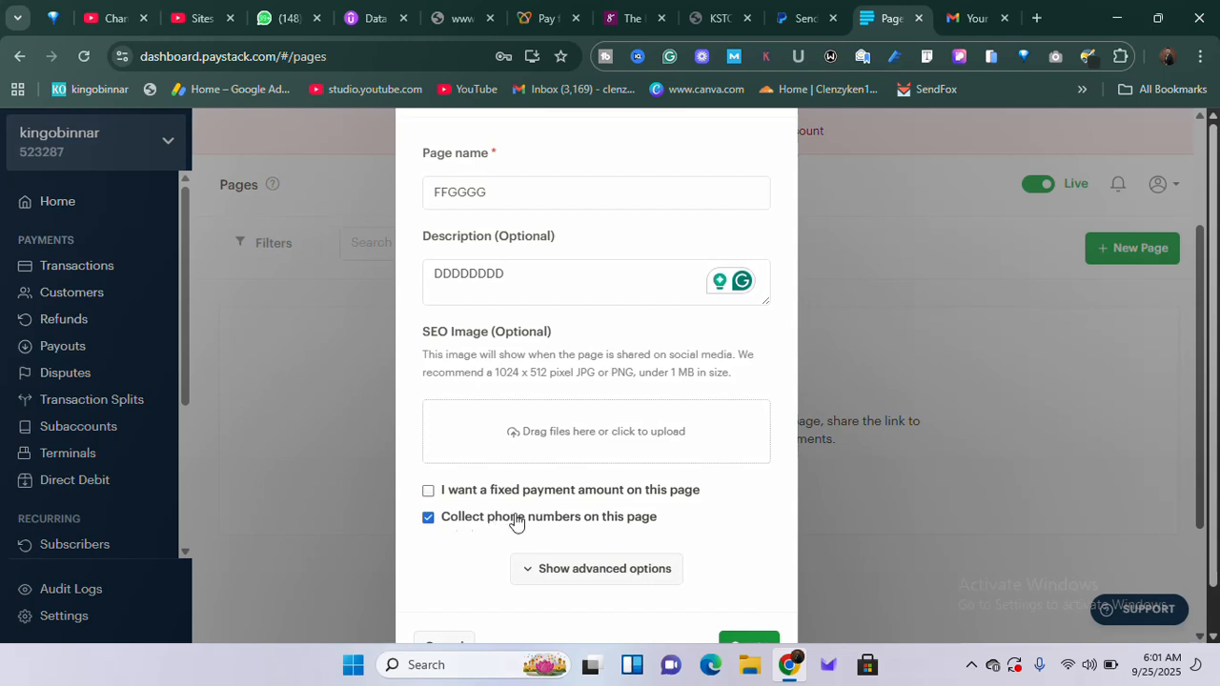
{"action": "left_click", "coordinate": [586, 569]}
{"action": "scroll", "coordinate": [558, 576], "scroll_direction": "down", "scroll_amount": 2}
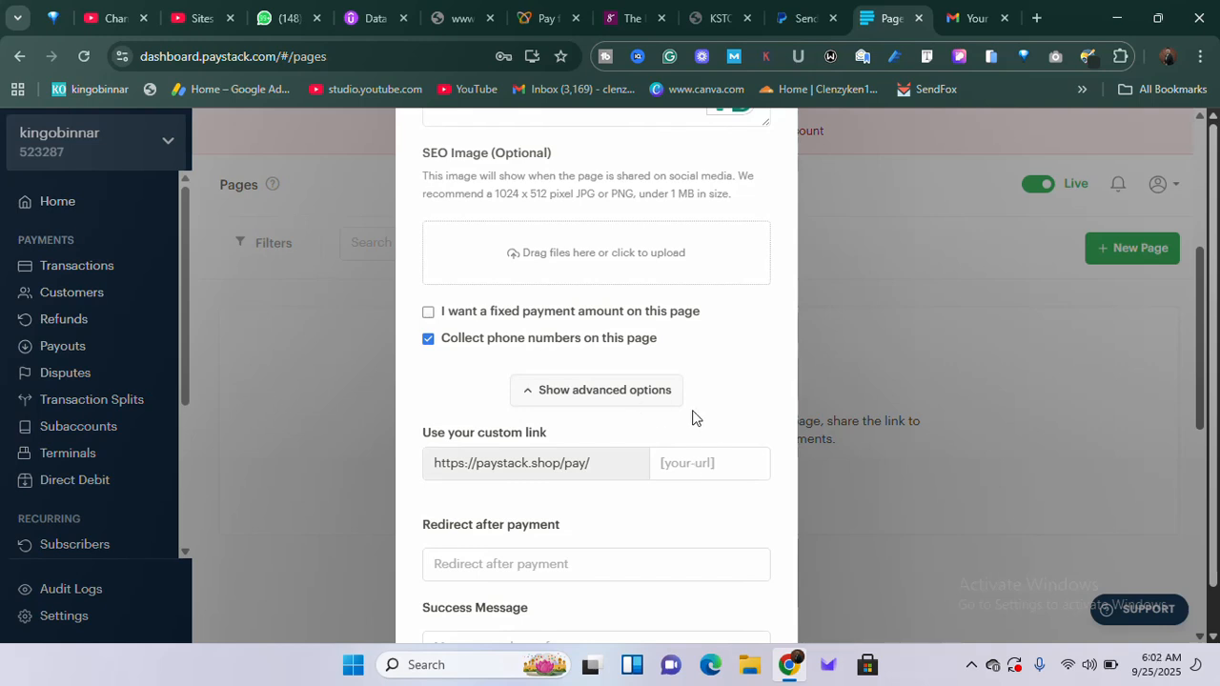
Step: Enable a fixed payment amount on the page and set it to 2,111,111
{"action": "left_click", "coordinate": [547, 312]}
{"action": "left_click", "coordinate": [492, 348]}
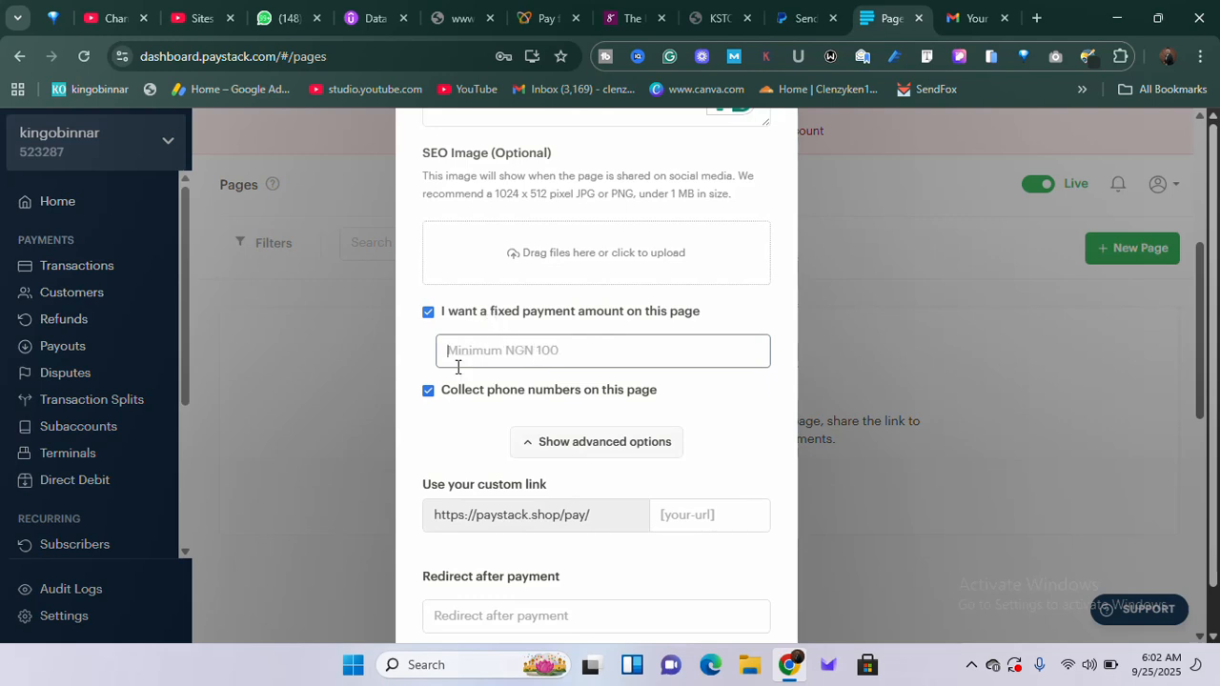
{"action": "type", "text": "2,111,111"}
{"action": "scroll", "coordinate": [505, 357], "scroll_direction": "down", "scroll_amount": 2}
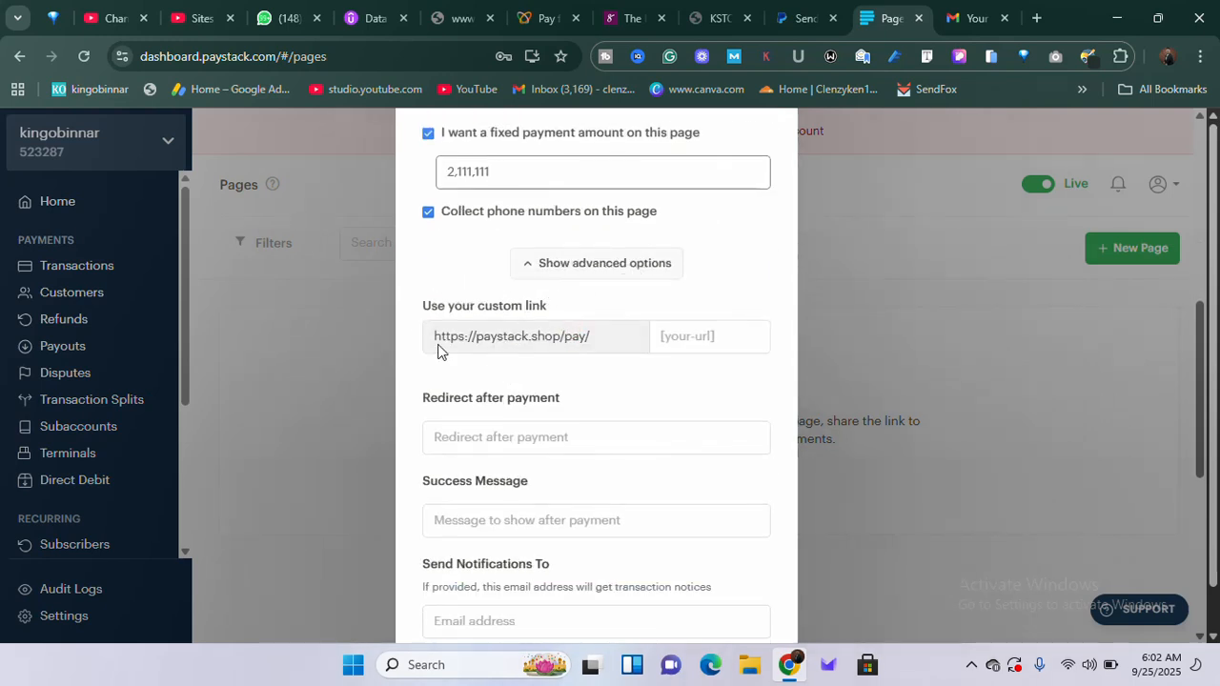
Step: Set the ending of the payment page's custom link to FGHGFFFFD
{"action": "left_click", "coordinate": [681, 335]}
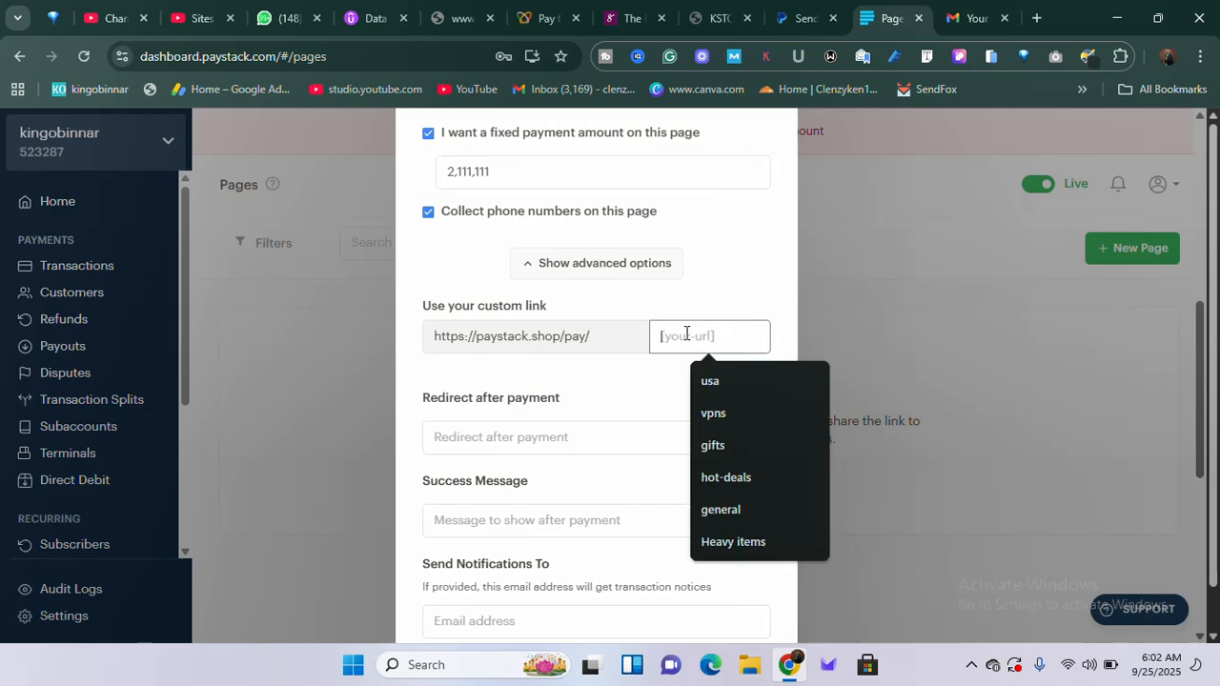
{"action": "scroll", "coordinate": [597, 352], "scroll_direction": "up", "scroll_amount": 5}
{"action": "scroll", "coordinate": [596, 352], "scroll_direction": "down", "scroll_amount": 6}
{"action": "type", "text": "FGHGFFFFD"}
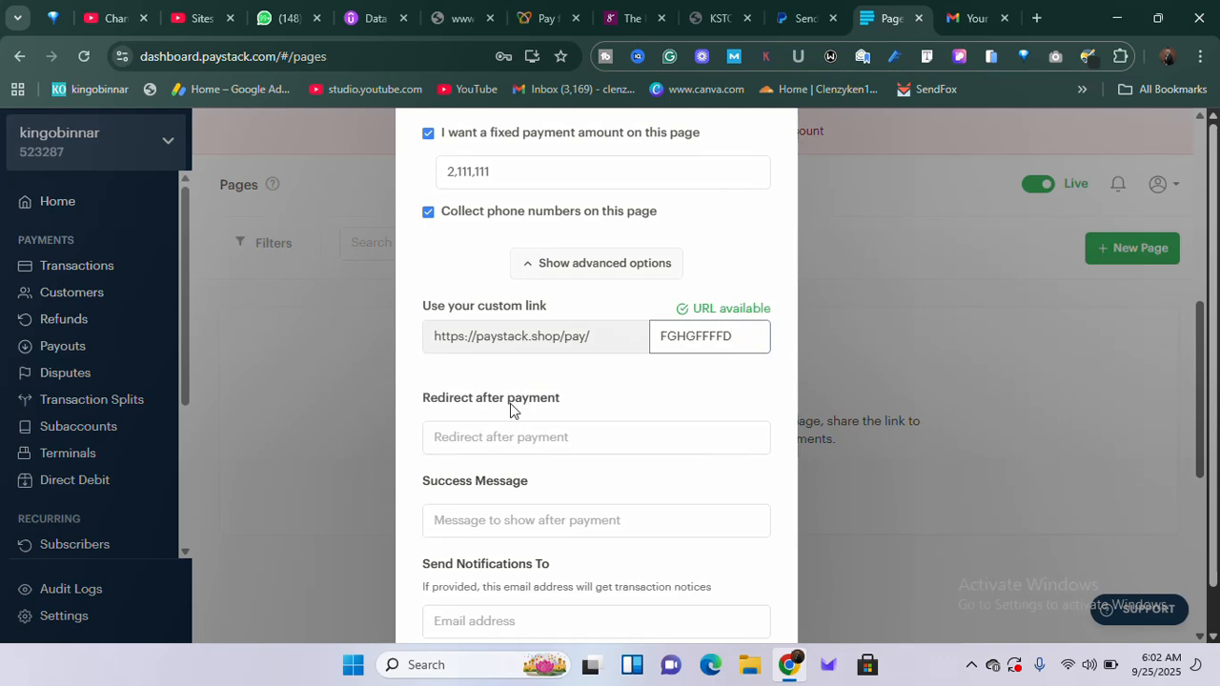
Step: Try to fill in the payment page's Redirect after payment field with placeholder text
{"action": "left_click", "coordinate": [516, 436]}
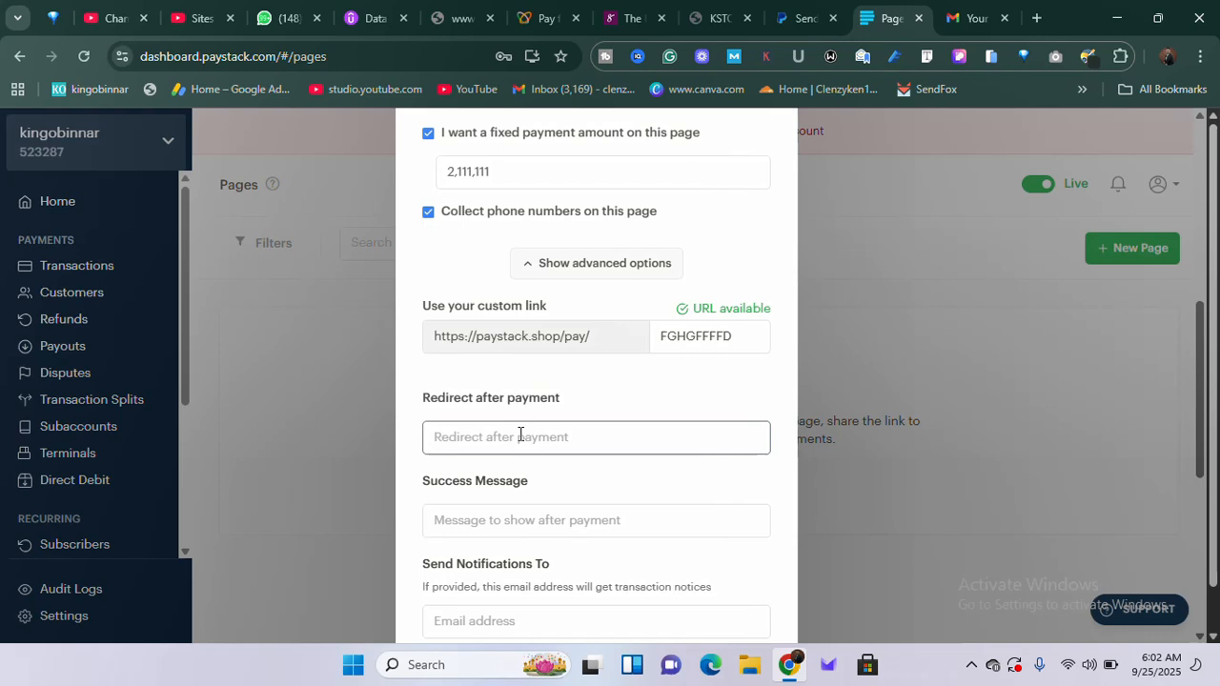
{"action": "left_click", "coordinate": [519, 434]}
{"action": "type", "text": "TH"}
{"action": "key", "text": "BackSpace"}
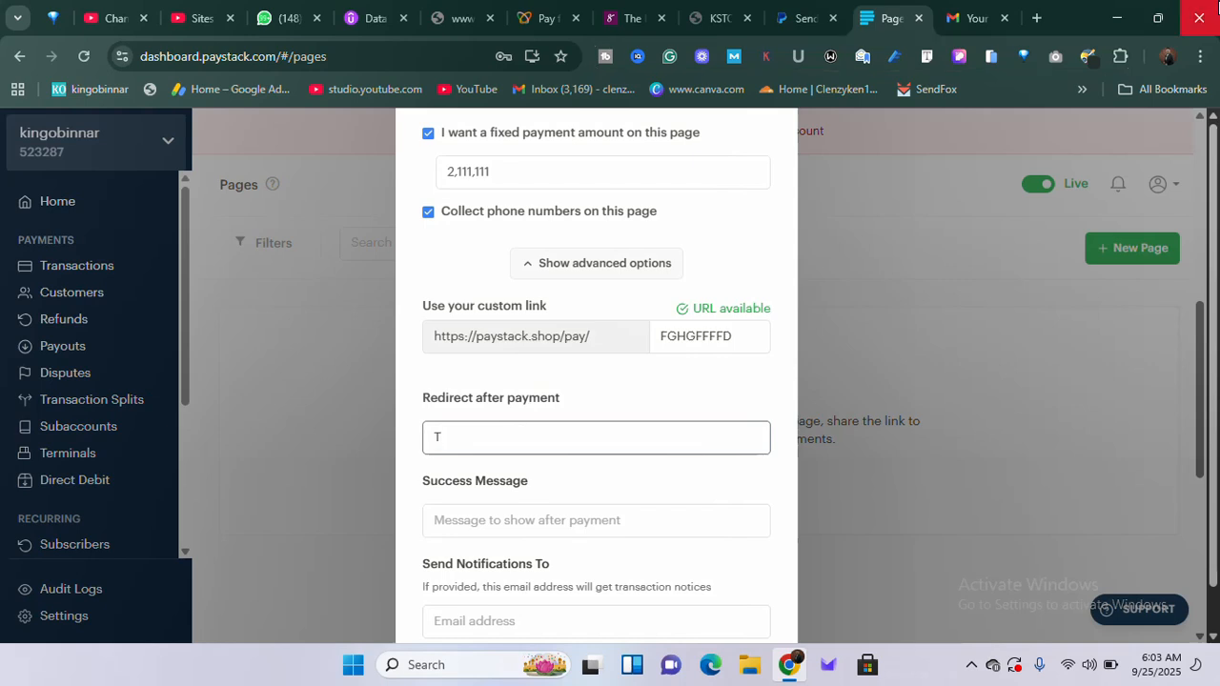
Step: Search for "wa.me link" in a new browser tab and open the Create WhatsApp links site
{"action": "left_click", "coordinate": [1036, 17]}
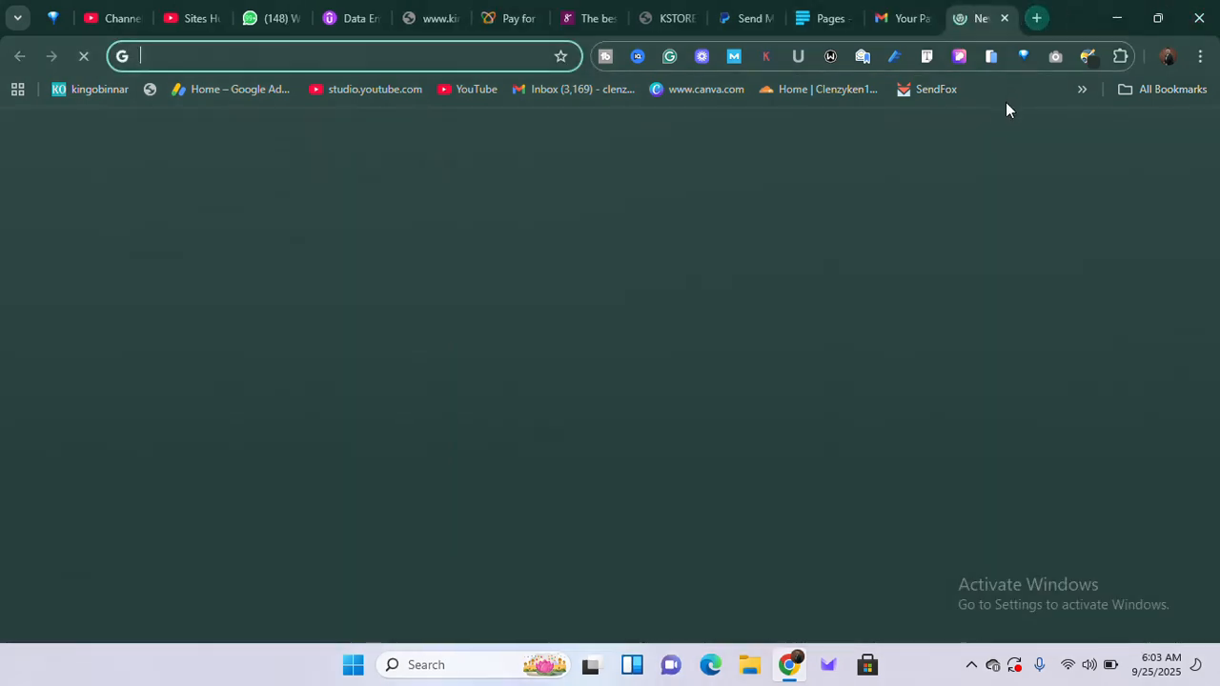
{"action": "type", "text": "WA"}
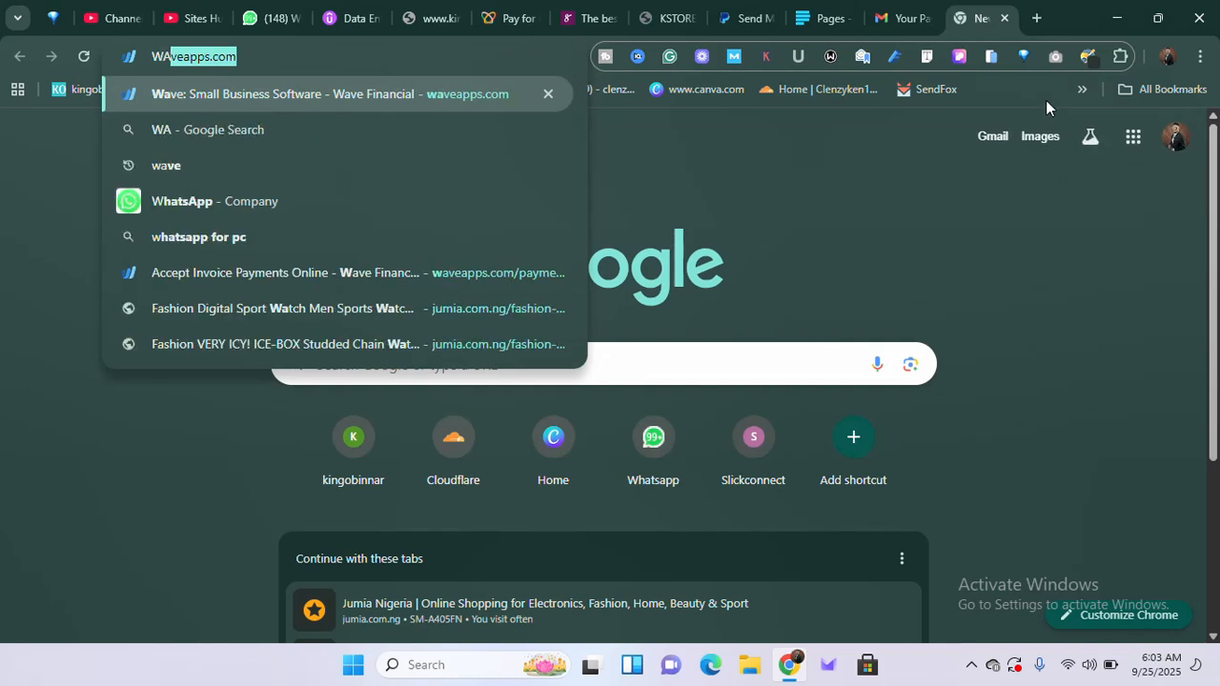
{"action": "type", "text": "."}
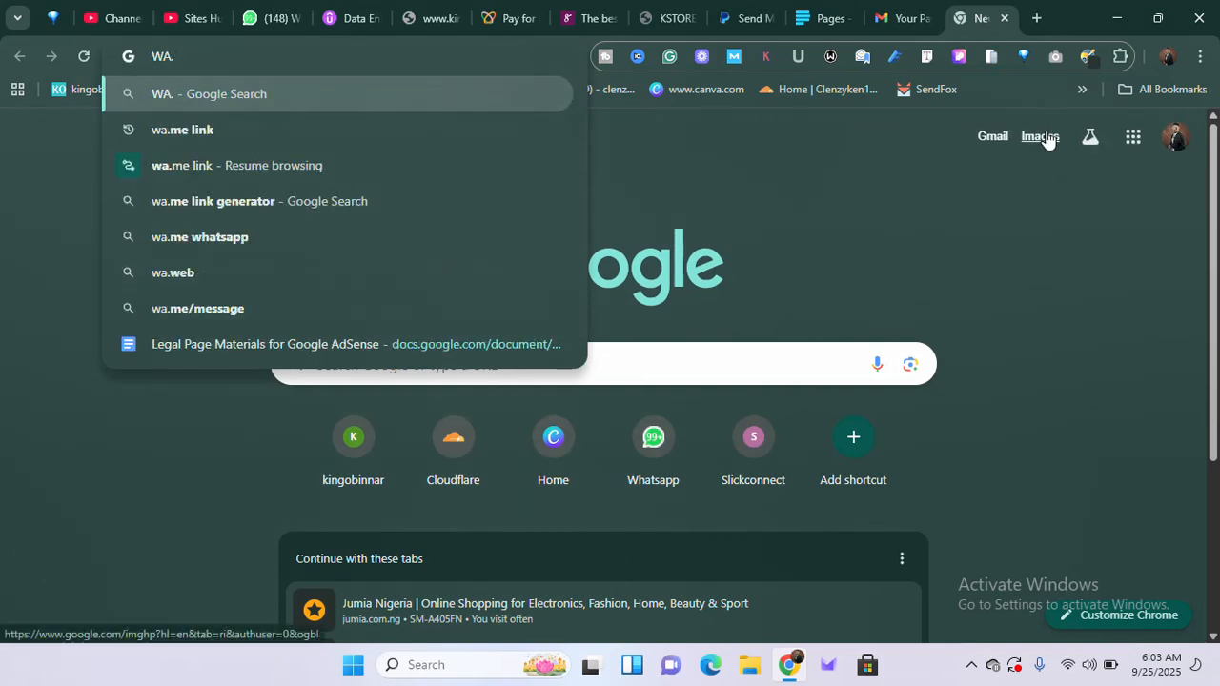
{"action": "left_click", "coordinate": [505, 129]}
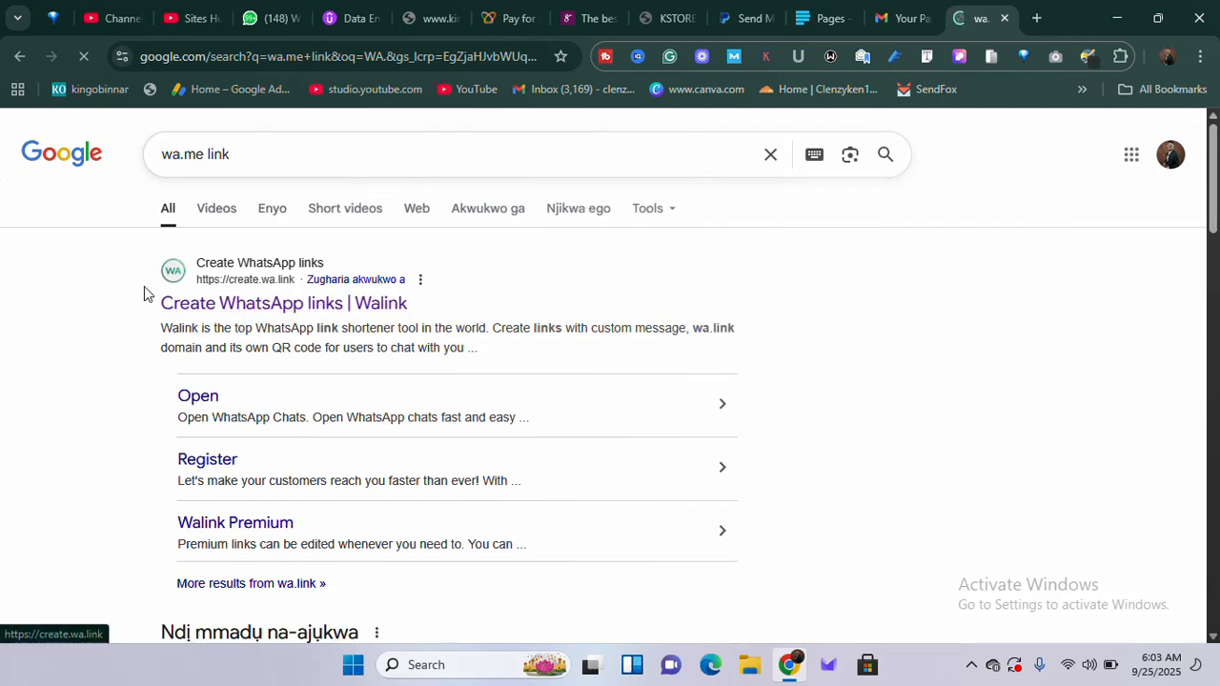
{"action": "left_click", "coordinate": [229, 302]}
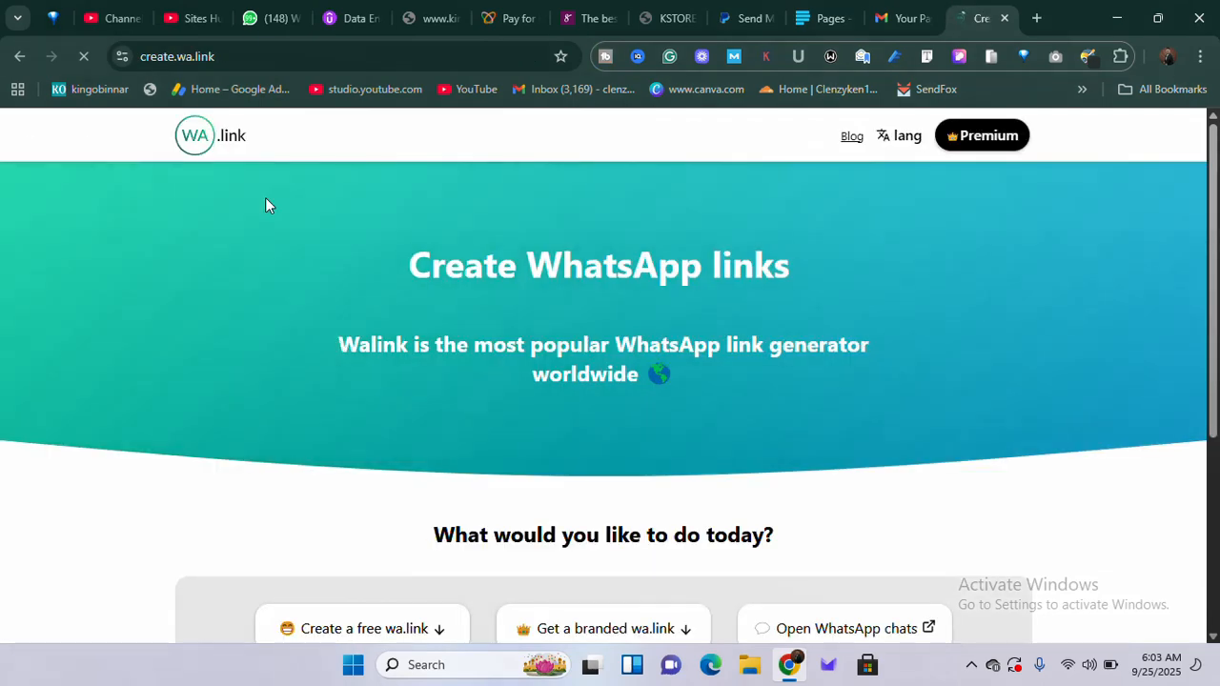
Step: Examine the WhatsApp link generator form, including its phone number and custom message fields
{"action": "scroll", "coordinate": [519, 531], "scroll_direction": "down", "scroll_amount": 3}
{"action": "scroll", "coordinate": [519, 532], "scroll_direction": "down", "scroll_amount": 10}
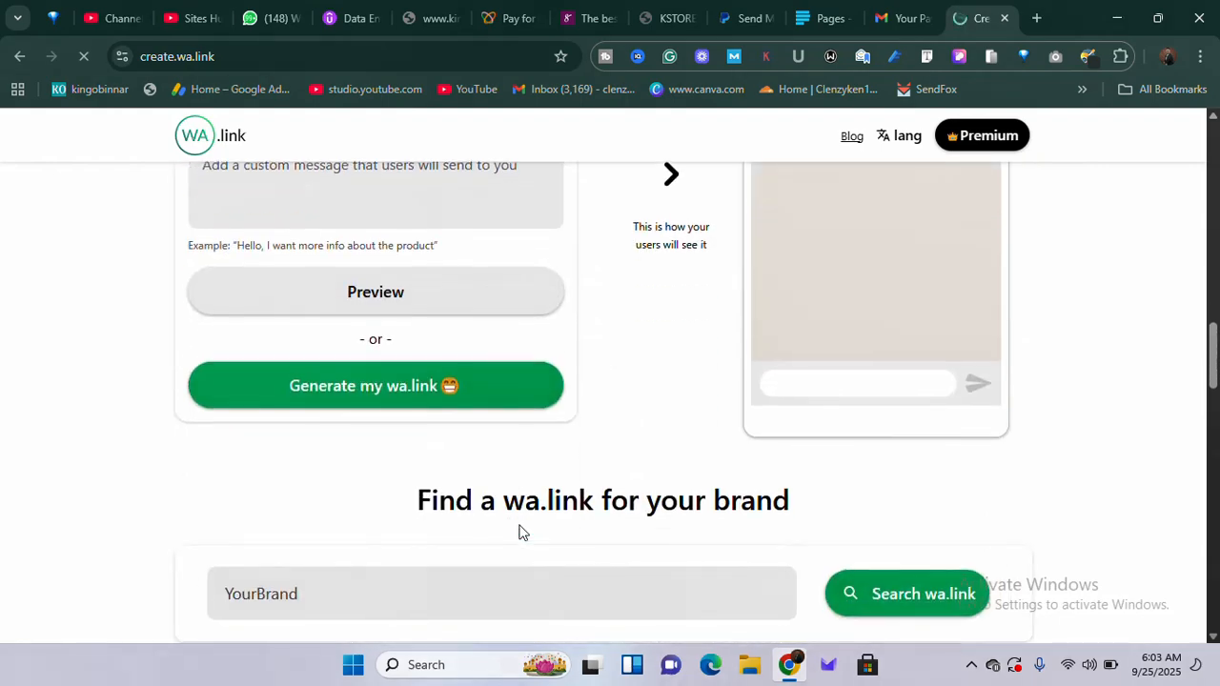
{"action": "scroll", "coordinate": [515, 531], "scroll_direction": "up", "scroll_amount": 2}
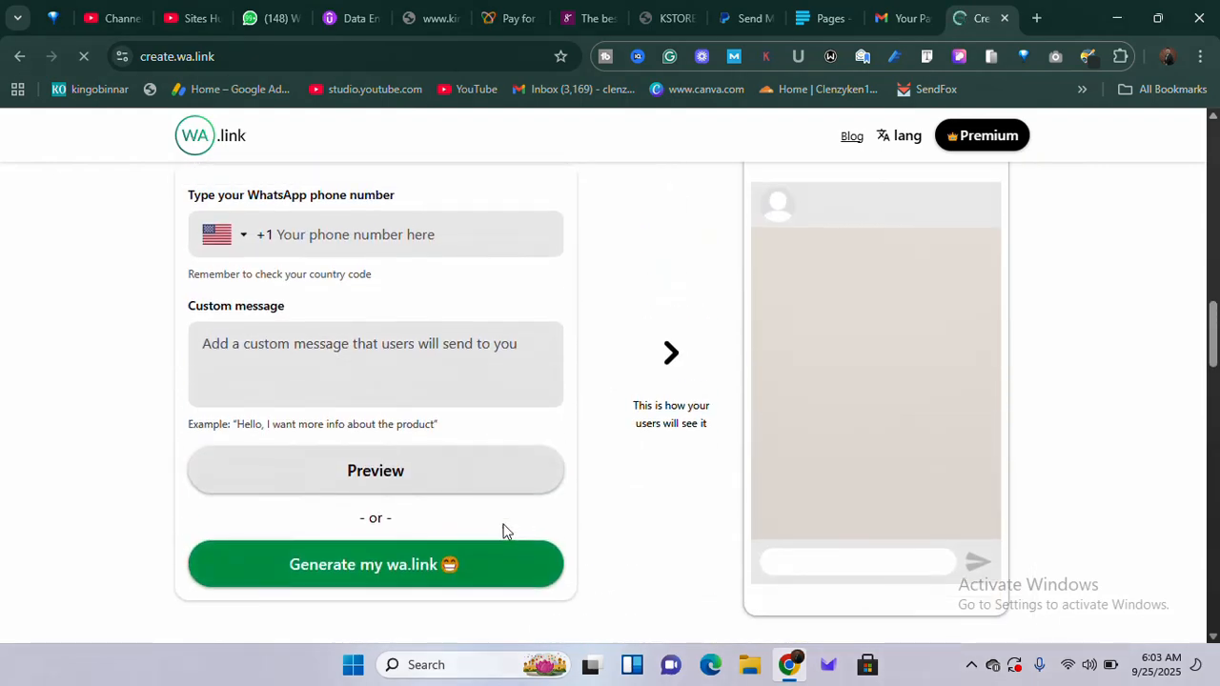
{"action": "left_click", "coordinate": [314, 234]}
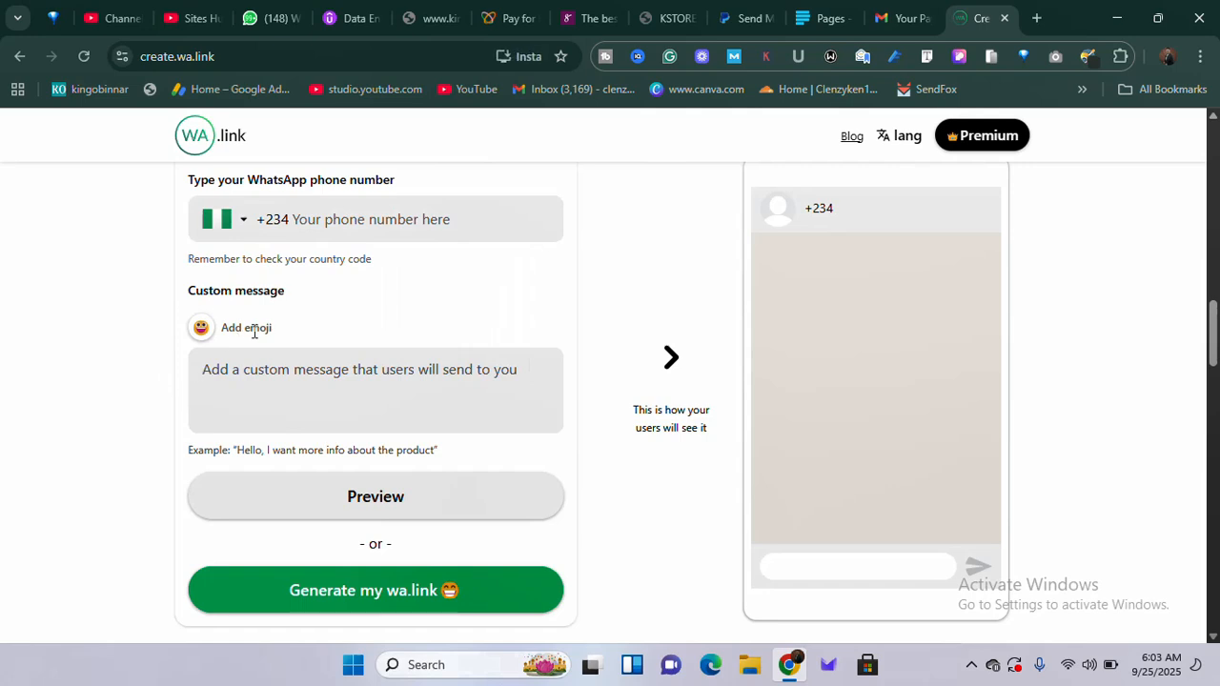
{"action": "left_click", "coordinate": [276, 390]}
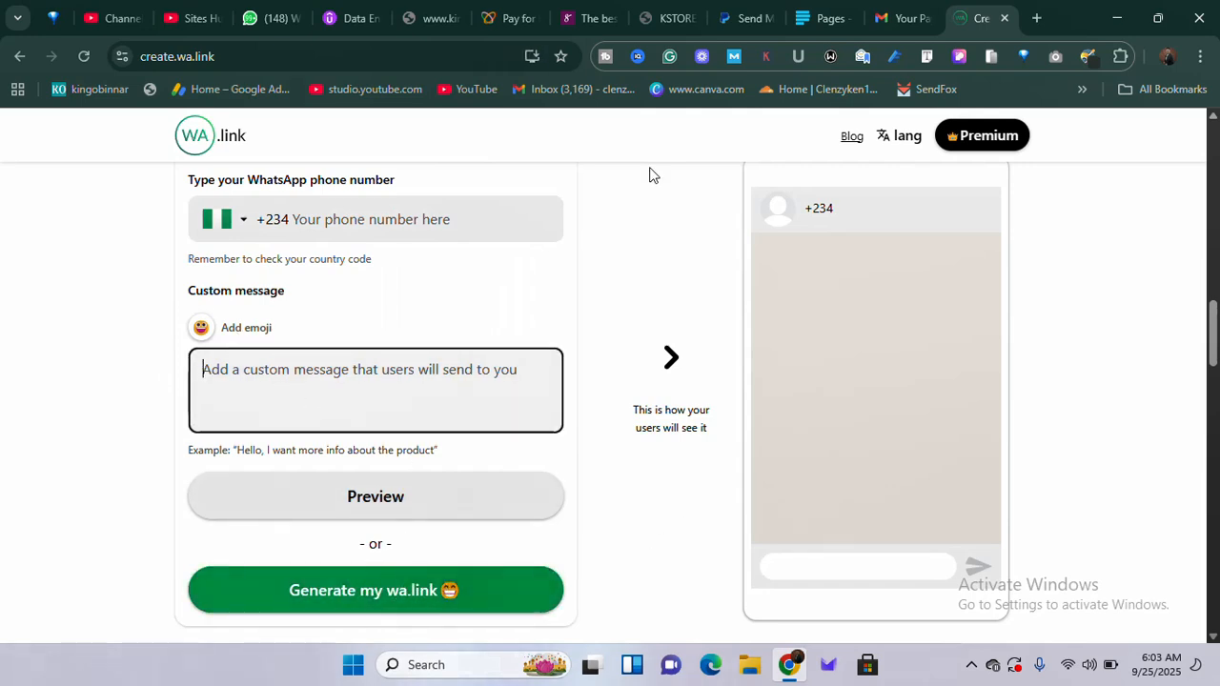
Step: Return to the Paystack payment page form and clear the Redirect after payment field
{"action": "left_click", "coordinate": [825, 12]}
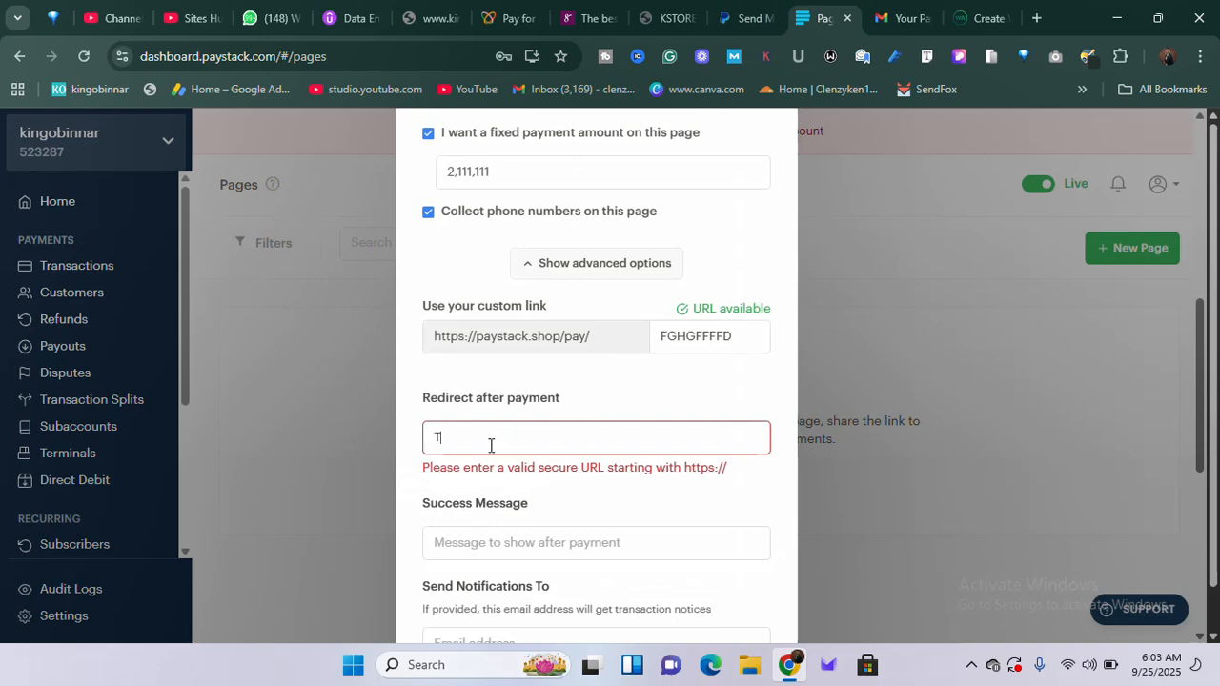
{"action": "key", "text": "BackSpace"}
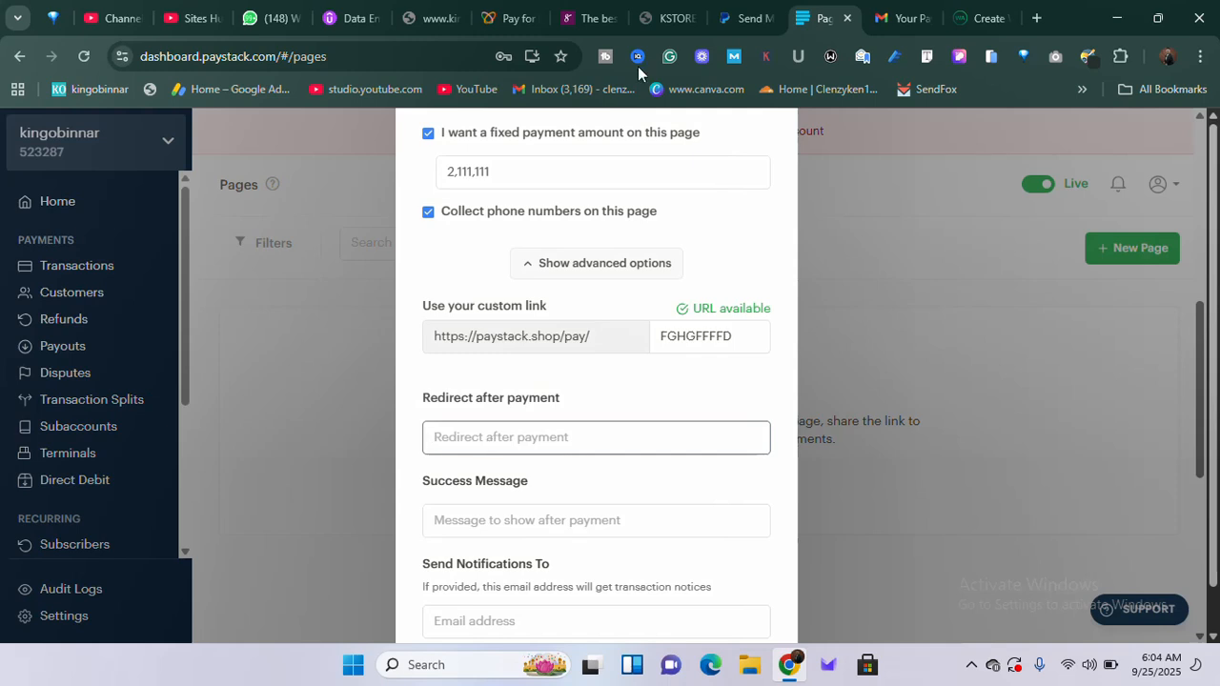
Step: Switch back to the KSTORES site in Google Sites and cancel inserting the BUY NOW button
{"action": "left_click", "coordinate": [662, 18]}
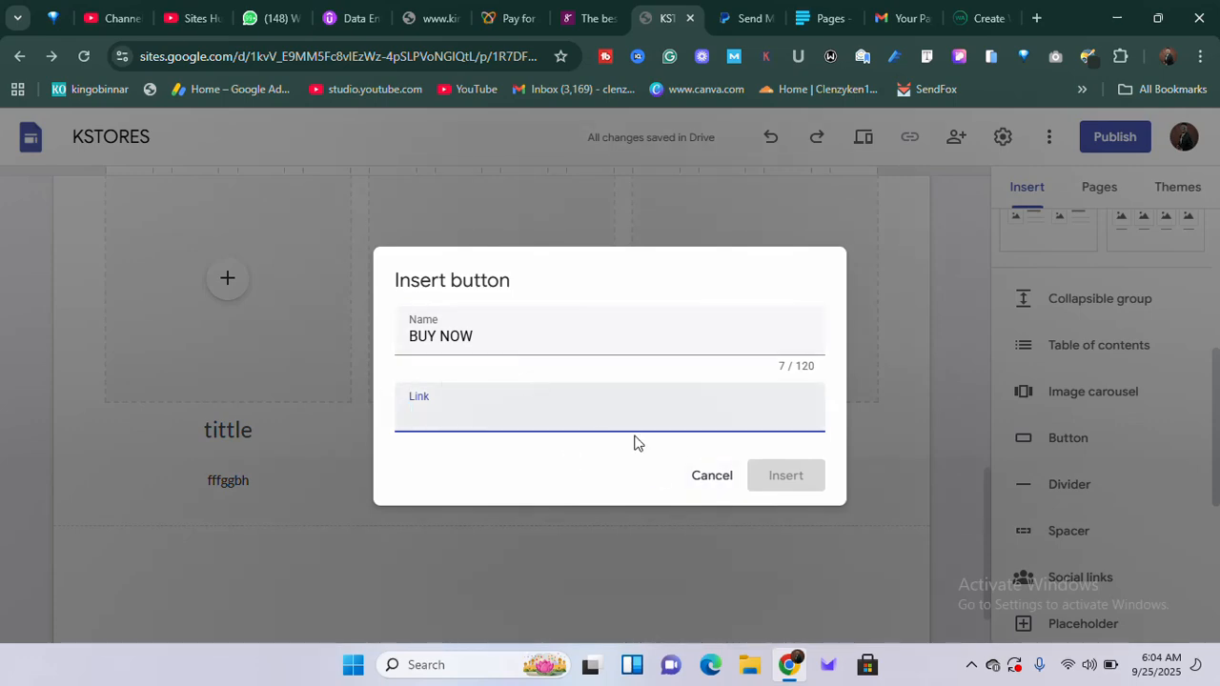
{"action": "left_click", "coordinate": [709, 474]}
Step: Add a new page named "Thank you" to the KSTORES site
{"action": "scroll", "coordinate": [537, 546], "scroll_direction": "up", "scroll_amount": 10}
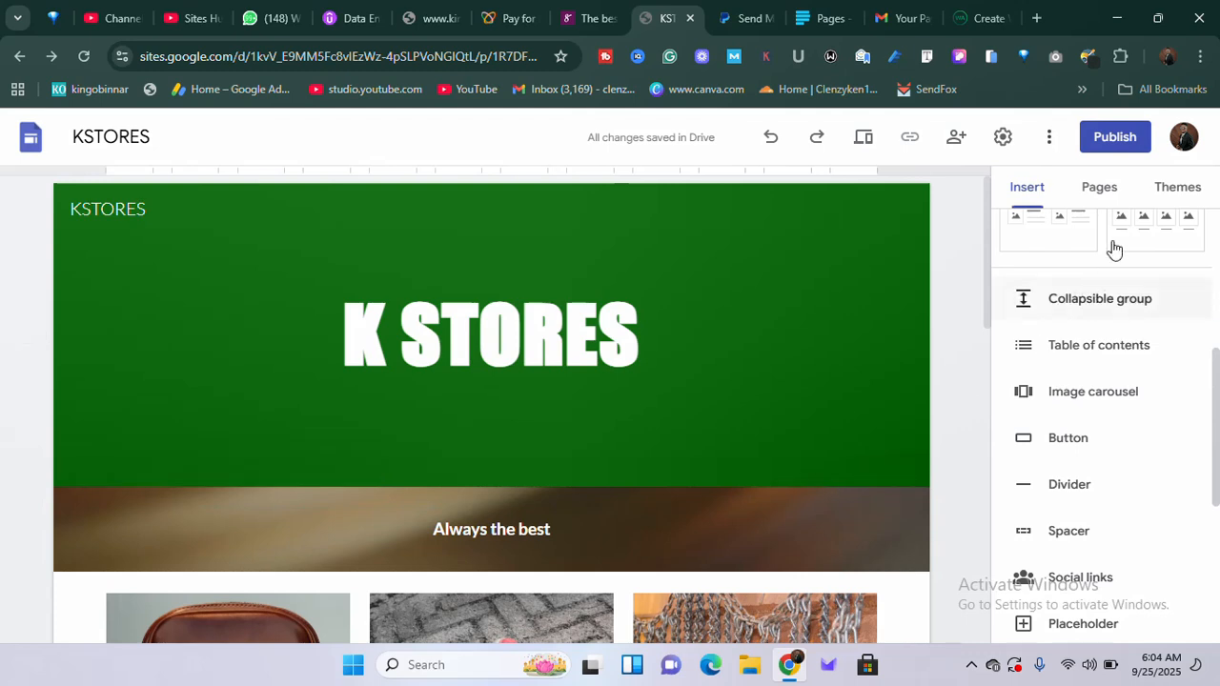
{"action": "left_click", "coordinate": [1098, 189]}
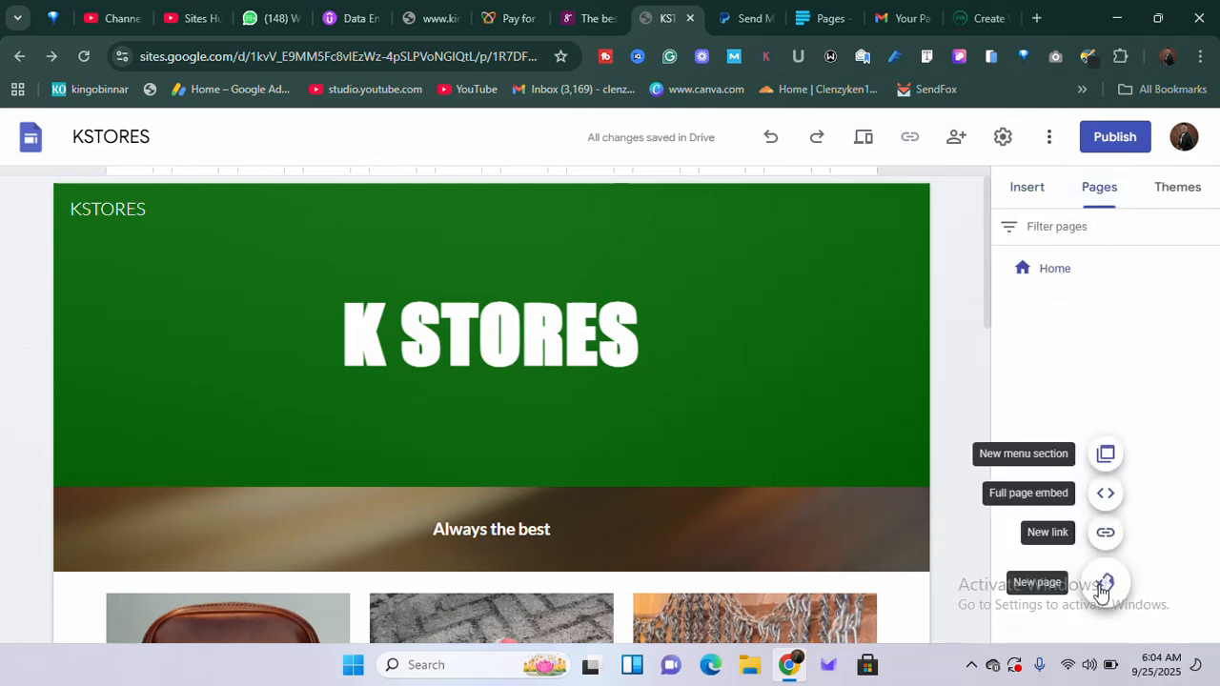
{"action": "left_click", "coordinate": [1104, 582]}
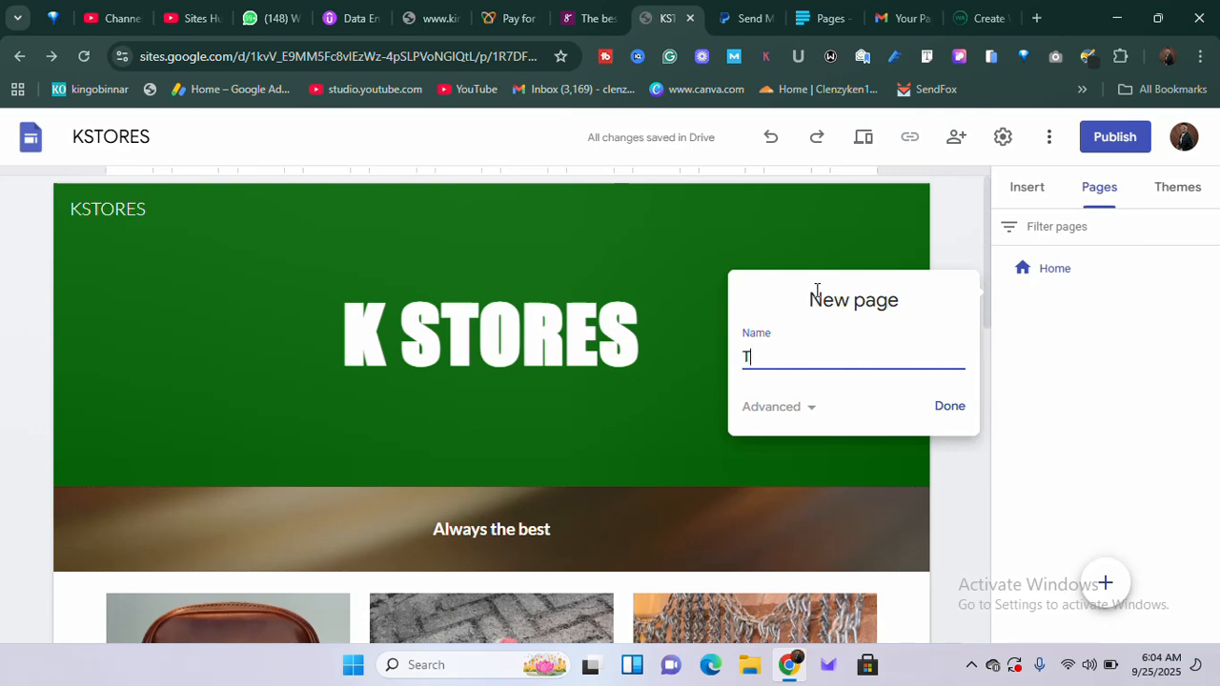
{"action": "type", "text": "Thank you"}
{"action": "left_click", "coordinate": [943, 406]}
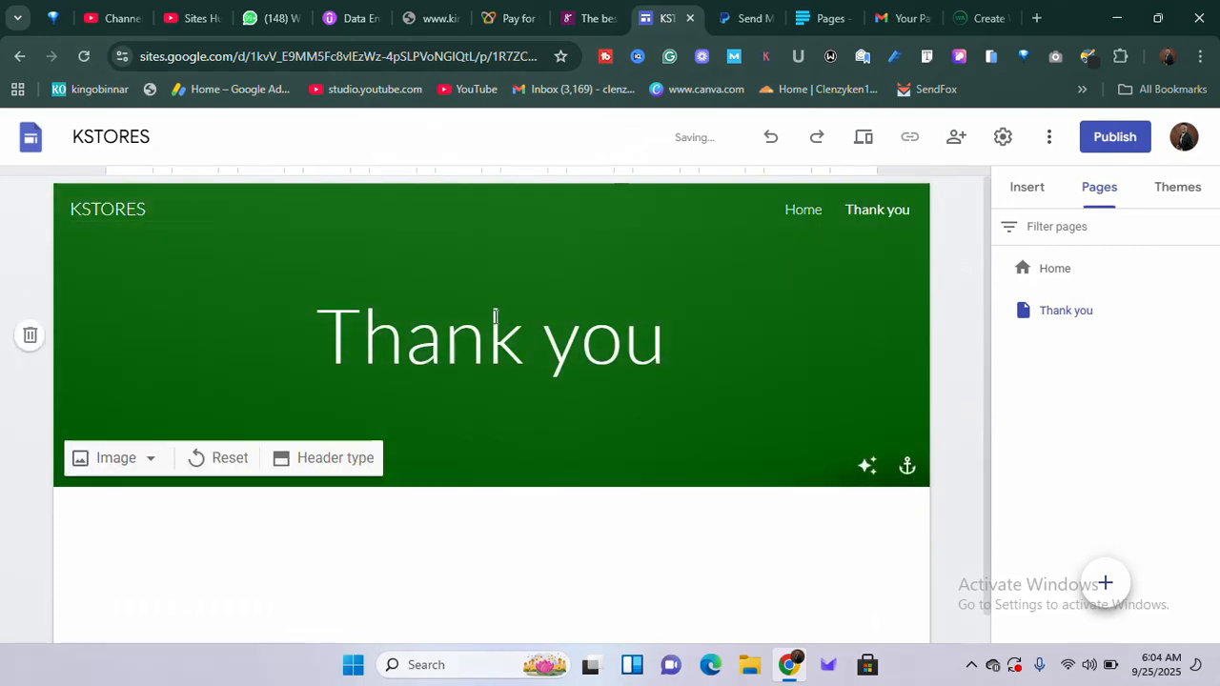
{"action": "scroll", "coordinate": [425, 476], "scroll_direction": "down", "scroll_amount": 1}
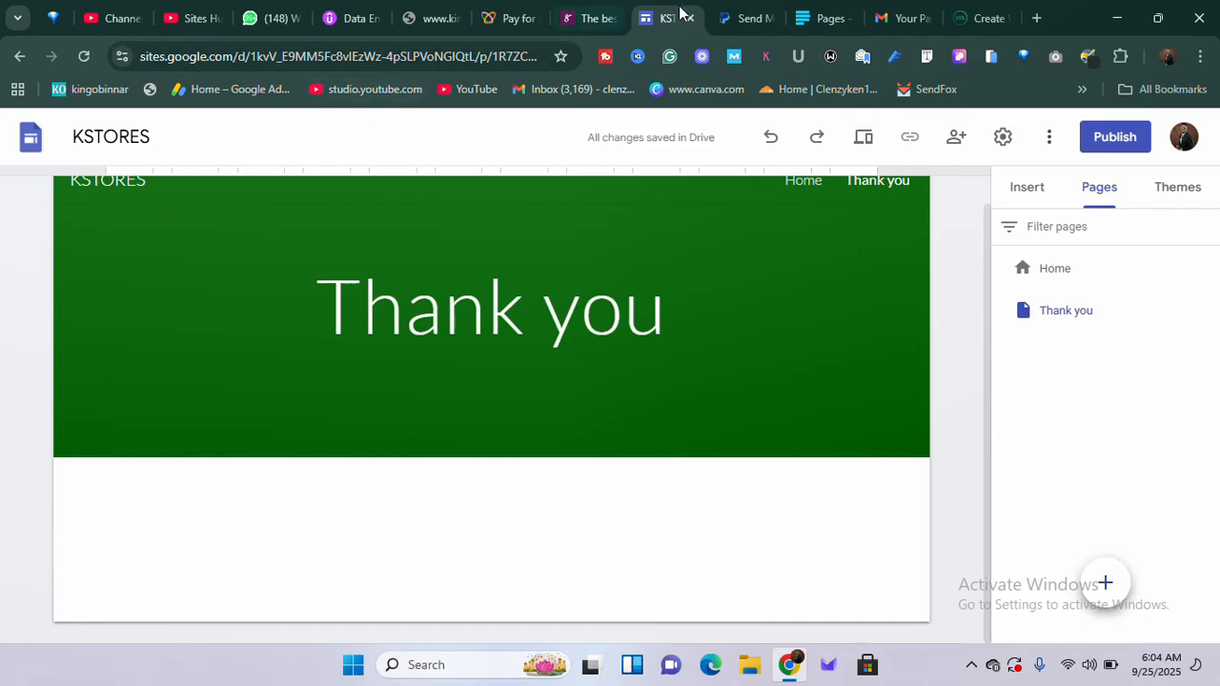
Step: Switch to the Paystack payment page form and enter "Thank you" as the Success Message, leaving Redirect after payment empty
{"action": "left_click", "coordinate": [745, 18]}
{"action": "left_click", "coordinate": [824, 18]}
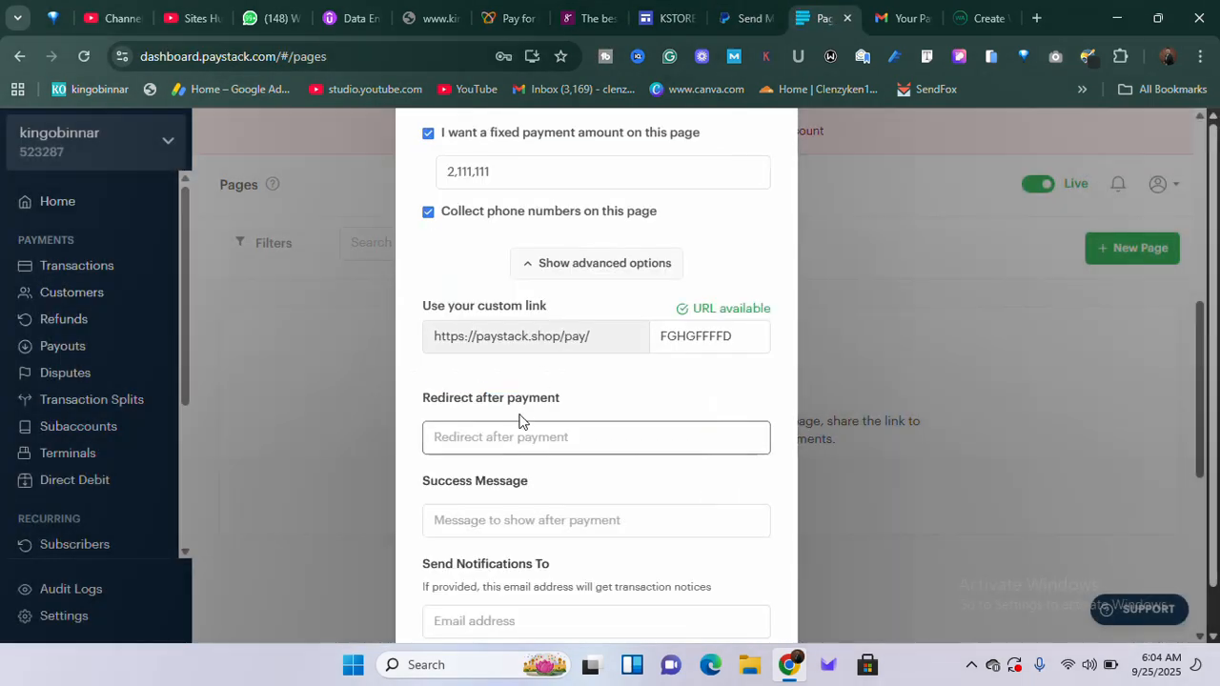
{"action": "right_click", "coordinate": [479, 440]}
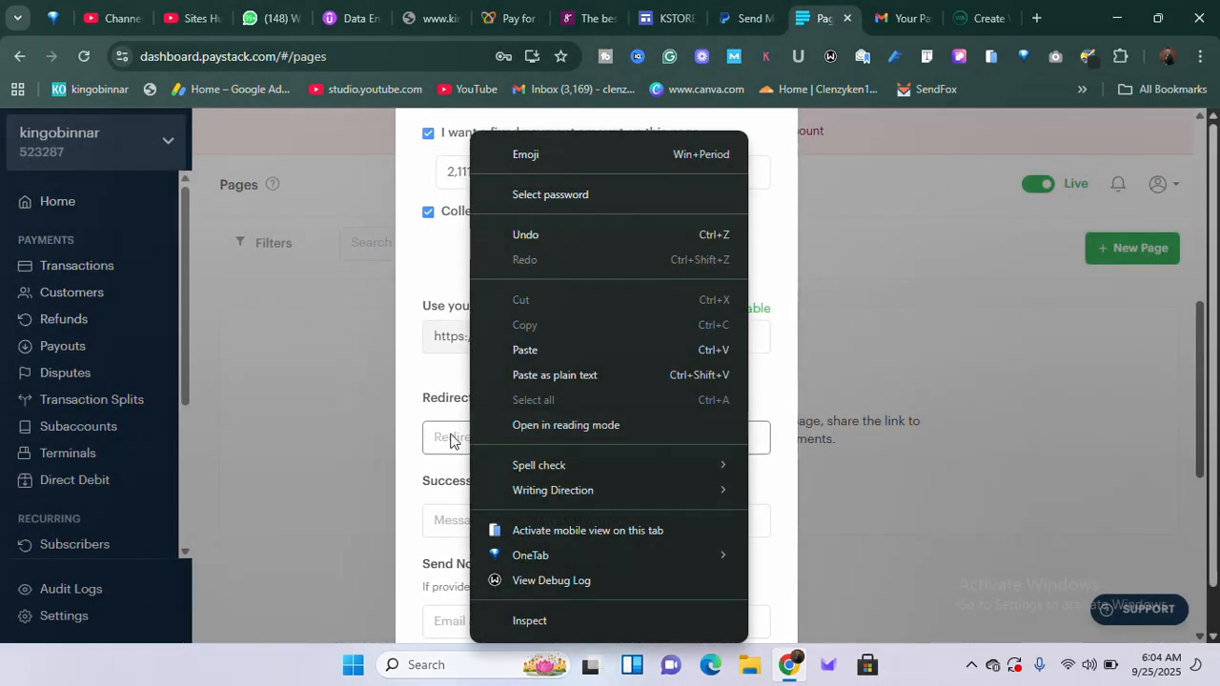
{"action": "left_click", "coordinate": [454, 434]}
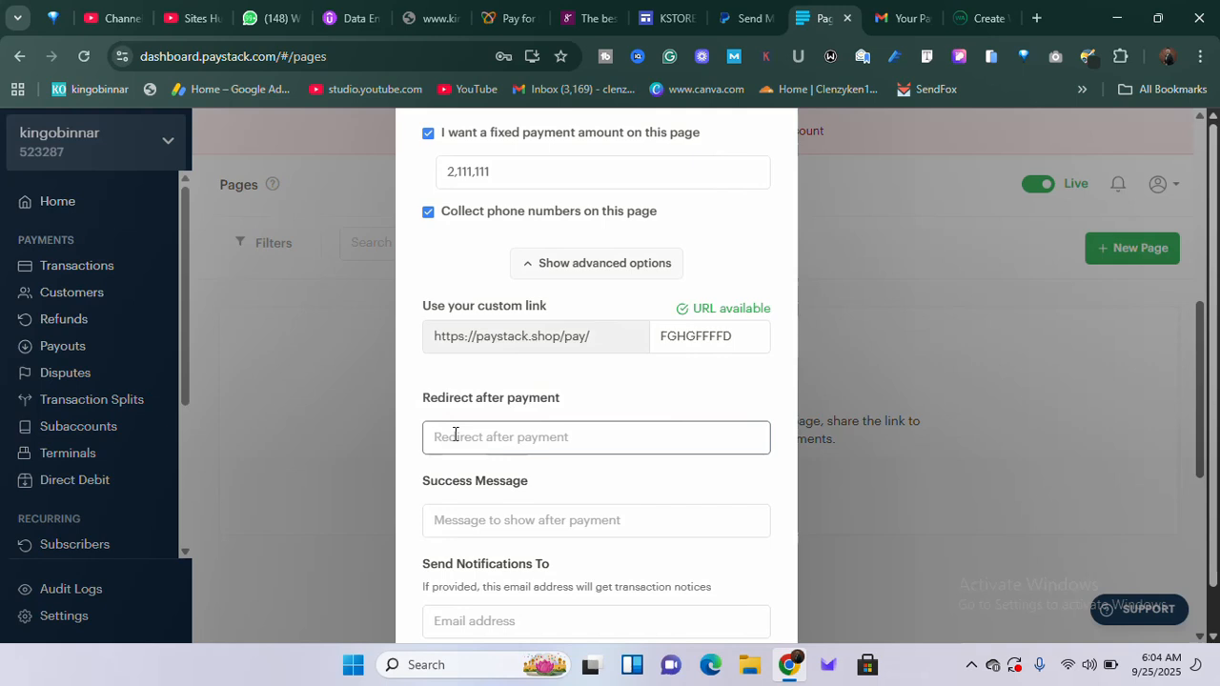
{"action": "left_click", "coordinate": [487, 526]}
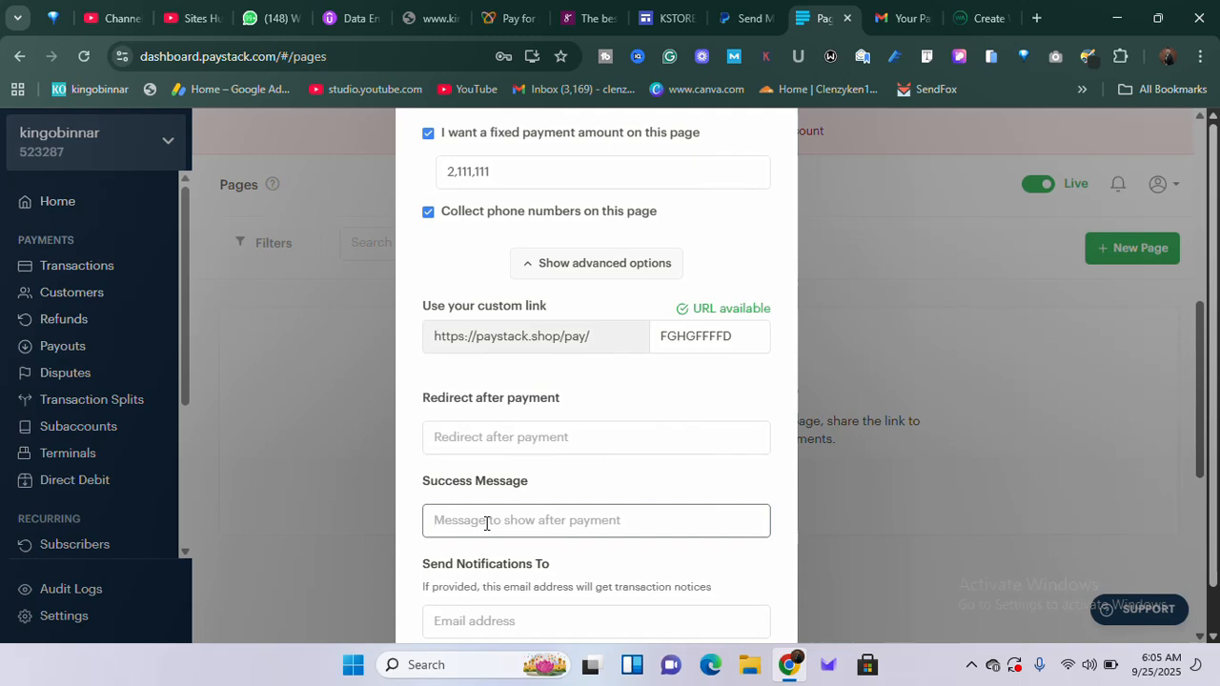
{"action": "type", "text": "Tha"}
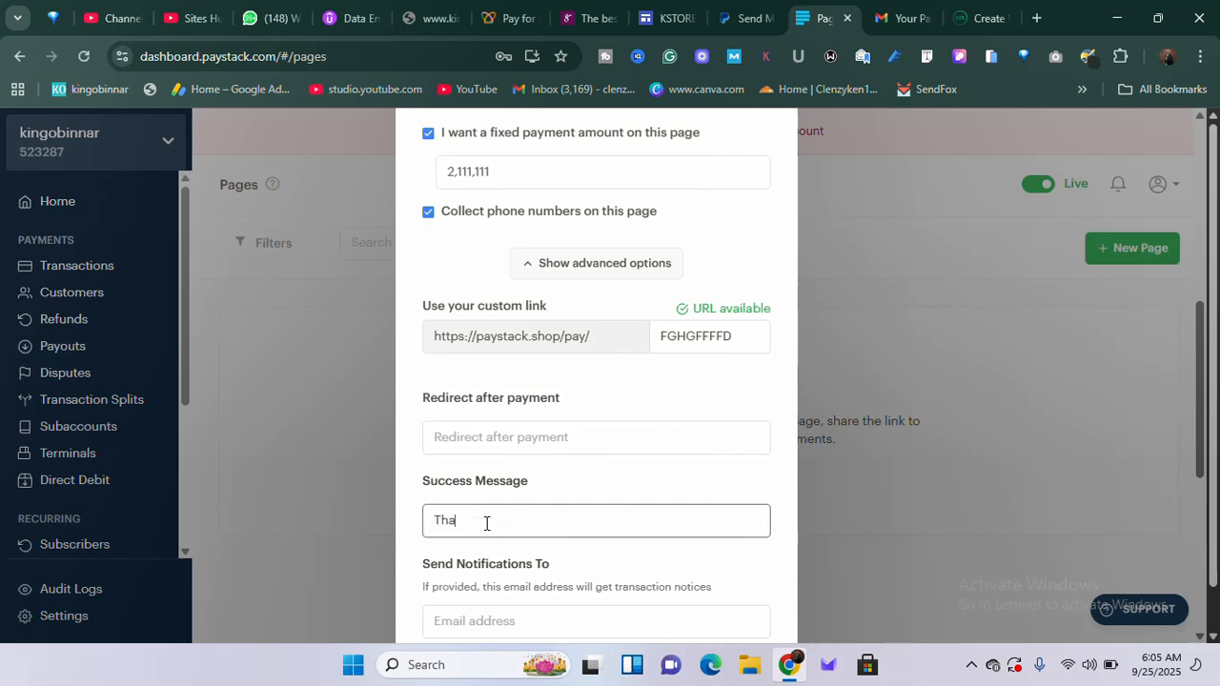
{"action": "type", "text": "nk you"}
Step: Examine the form's notification, split payment and extra information options, and close the New Payment Page form without creating the page
{"action": "scroll", "coordinate": [545, 534], "scroll_direction": "down", "scroll_amount": 2}
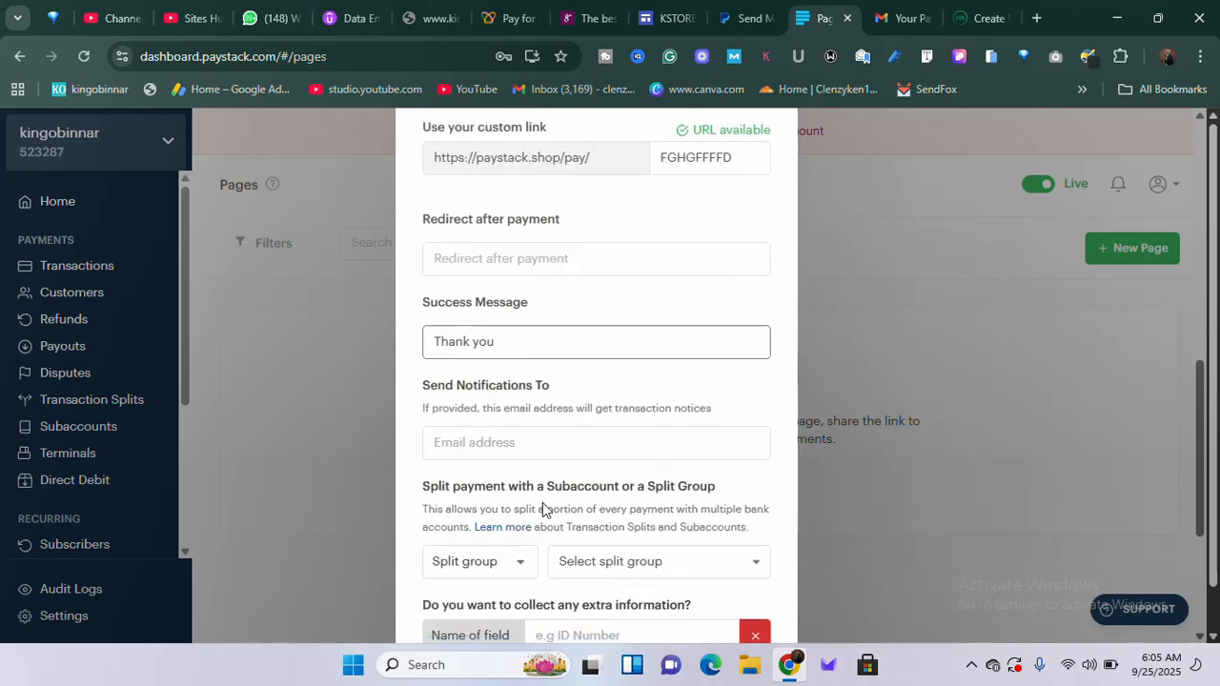
{"action": "left_click", "coordinate": [519, 445]}
{"action": "left_click", "coordinate": [553, 407]}
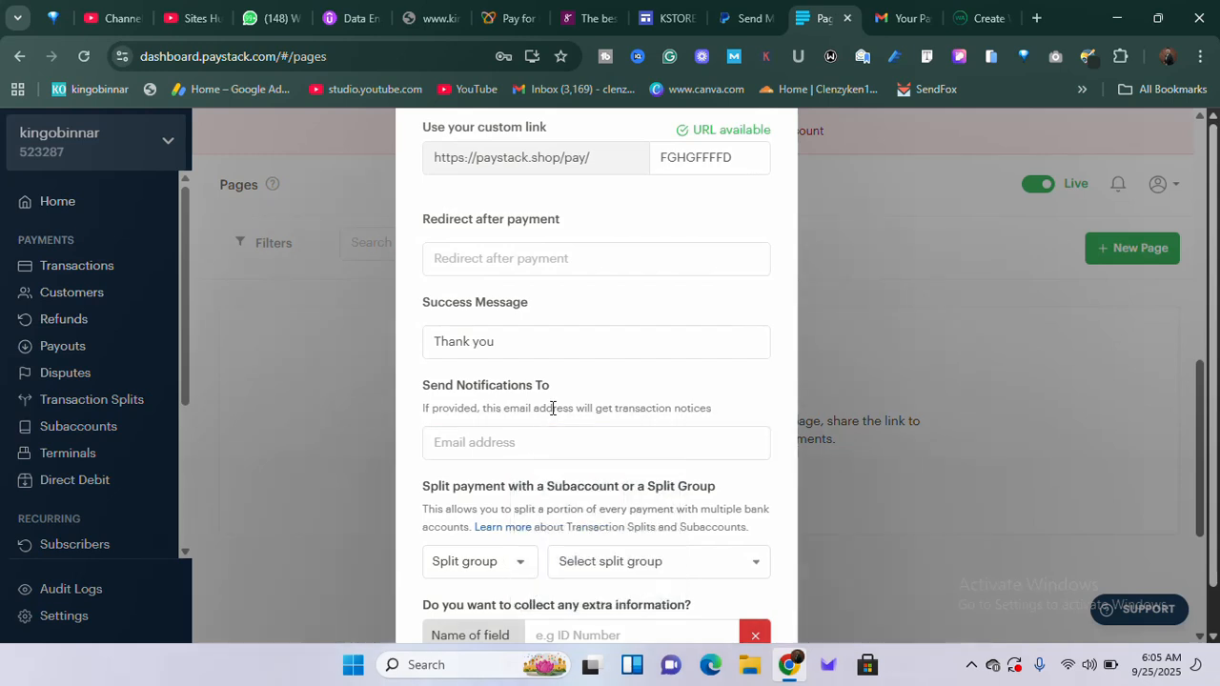
{"action": "scroll", "coordinate": [525, 492], "scroll_direction": "down", "scroll_amount": 2}
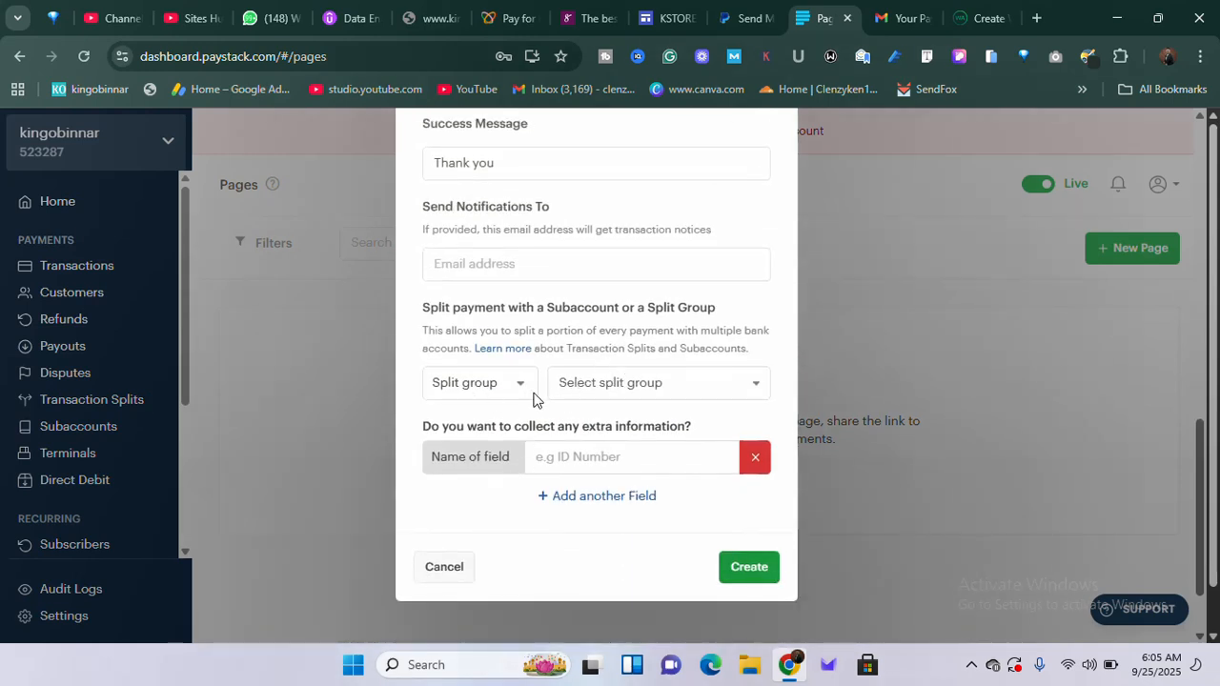
{"action": "left_click", "coordinate": [517, 385]}
{"action": "left_click", "coordinate": [517, 385]}
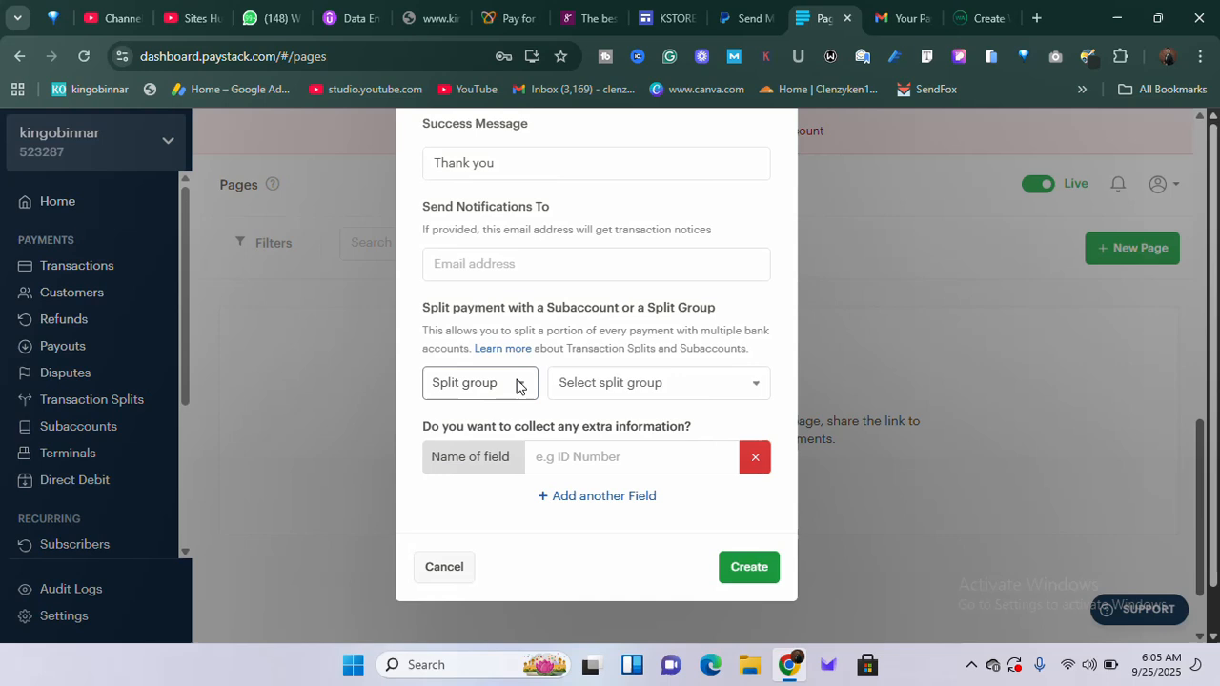
{"action": "left_click", "coordinate": [608, 384]}
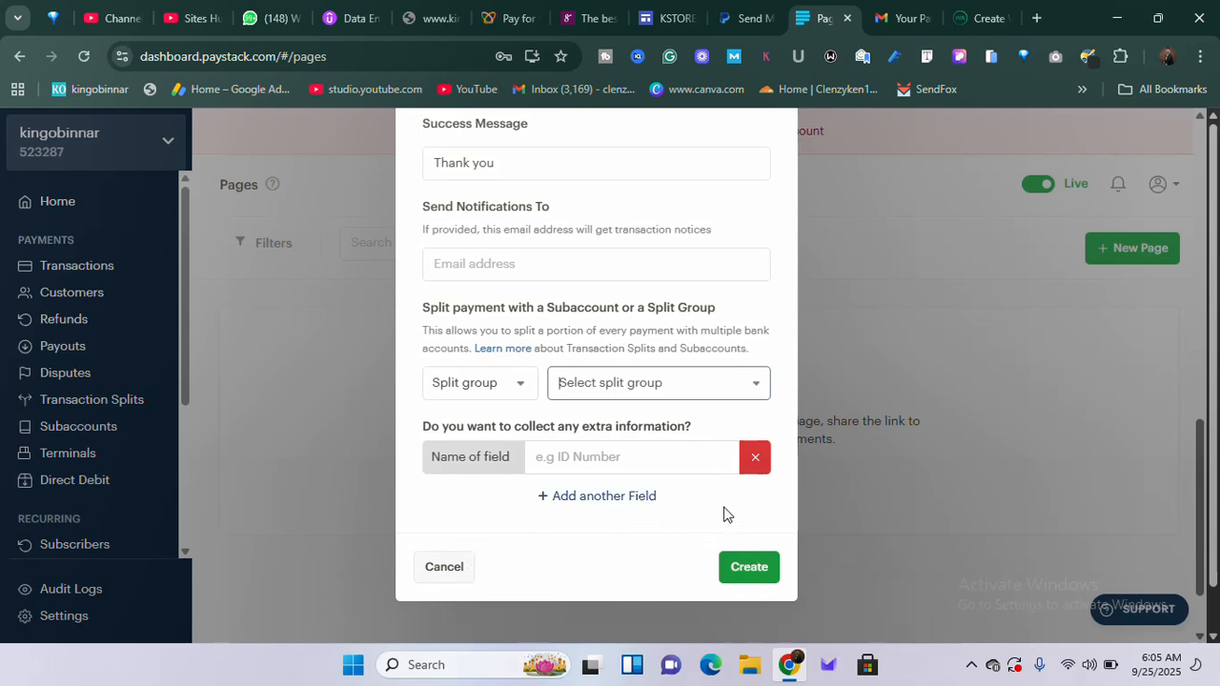
{"action": "scroll", "coordinate": [706, 365], "scroll_direction": "up", "scroll_amount": 10}
{"action": "scroll", "coordinate": [730, 330], "scroll_direction": "down", "scroll_amount": 10}
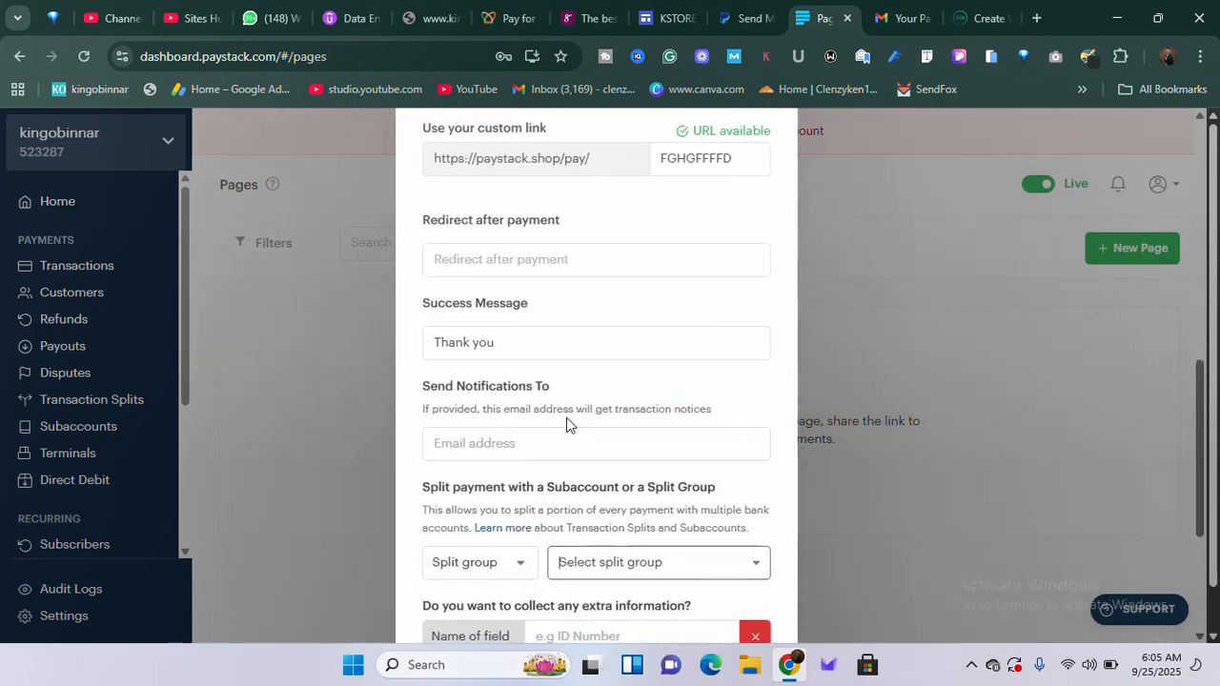
{"action": "scroll", "coordinate": [678, 314], "scroll_direction": "up", "scroll_amount": 5}
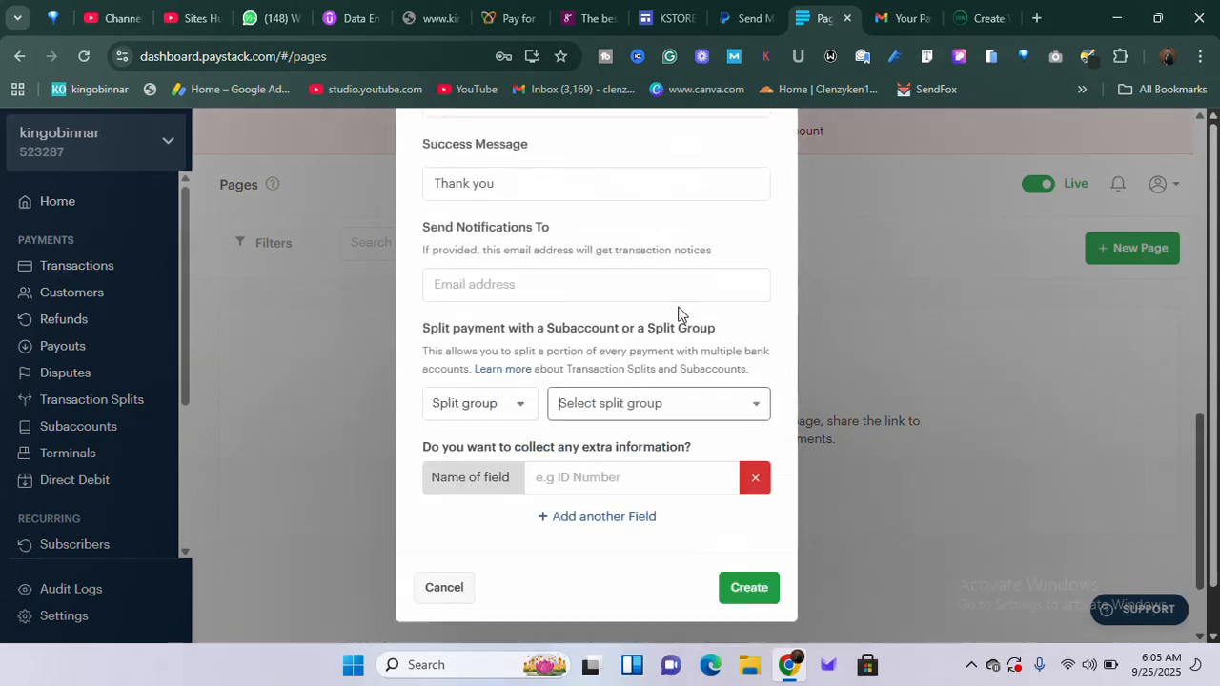
{"action": "scroll", "coordinate": [753, 181], "scroll_direction": "up", "scroll_amount": 3}
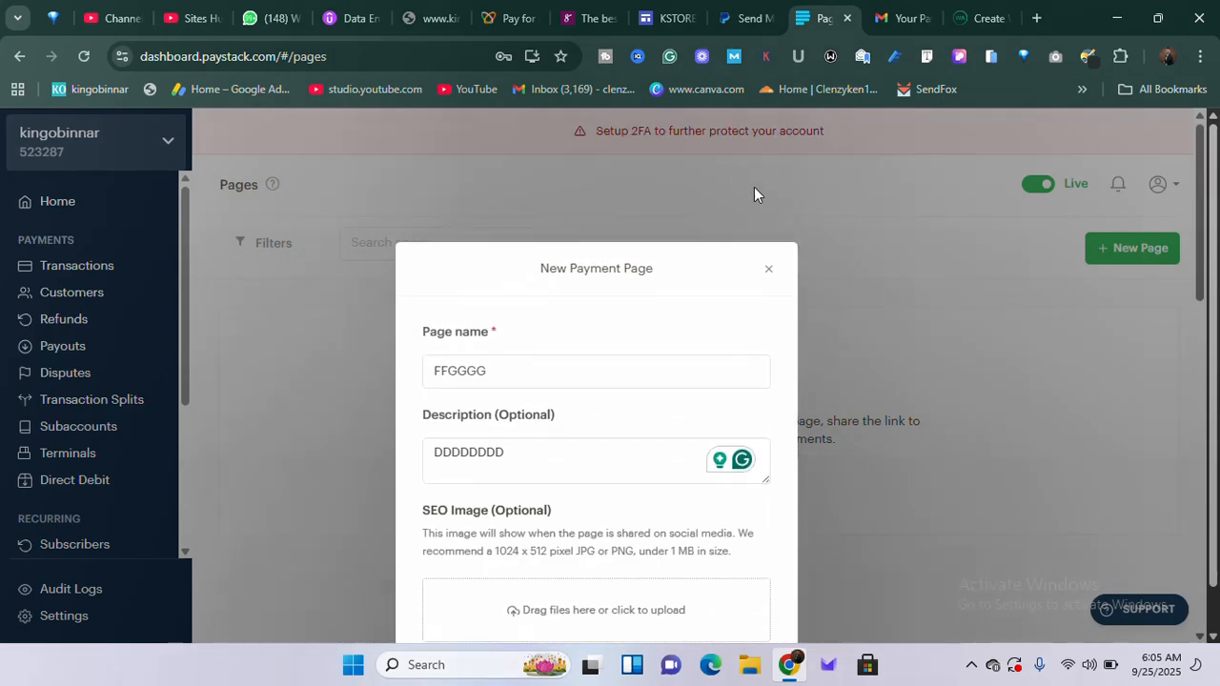
{"action": "left_click", "coordinate": [769, 271]}
Step: Switch to the Flutterwave payment page and copy its web address
{"action": "left_click", "coordinate": [512, 18]}
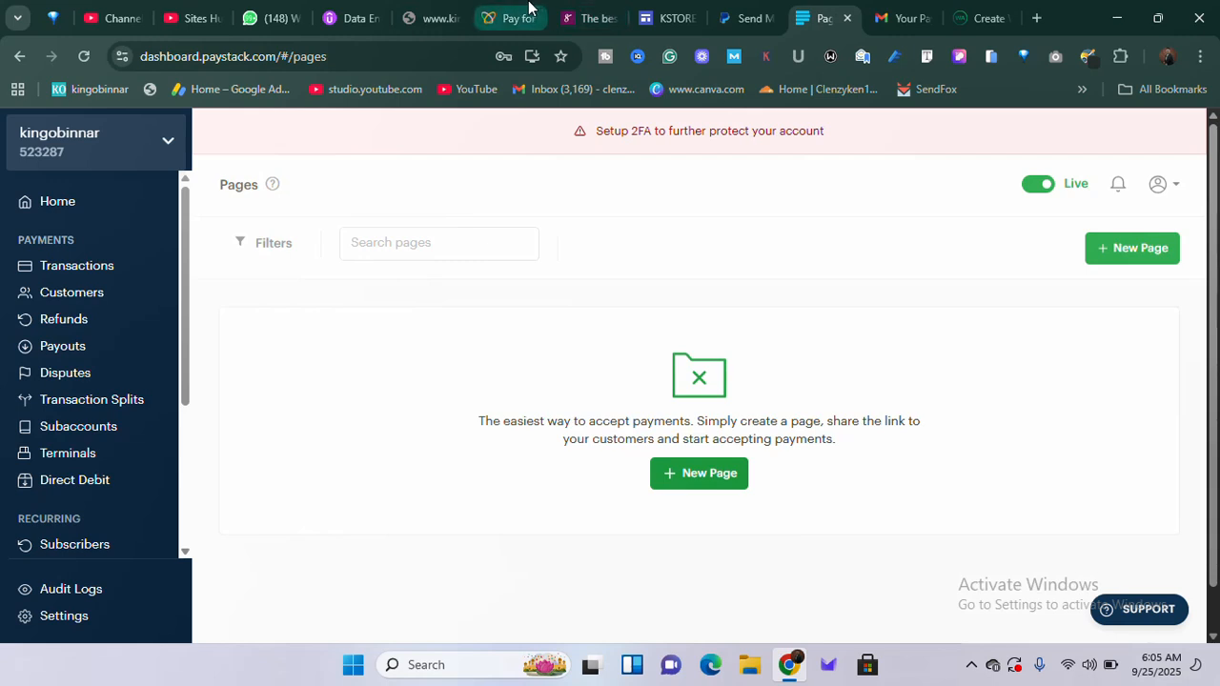
{"action": "left_click", "coordinate": [307, 57]}
{"action": "right_click", "coordinate": [309, 54]}
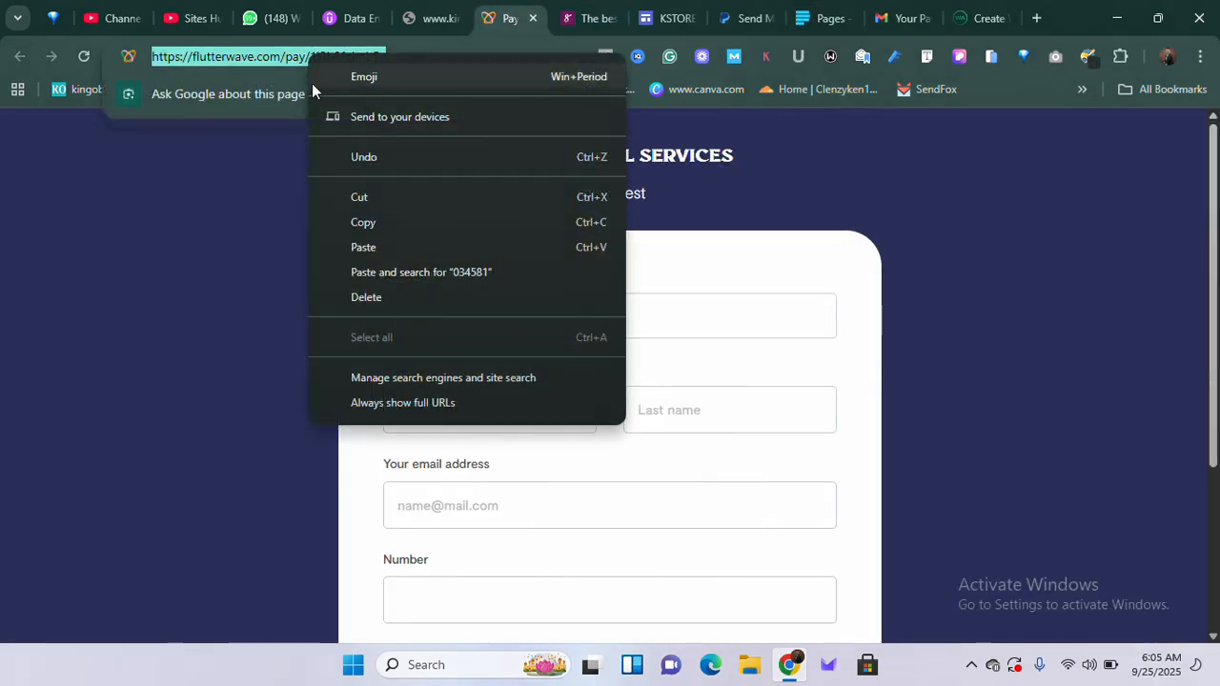
{"action": "left_click", "coordinate": [374, 222]}
{"action": "left_click", "coordinate": [670, 19]}
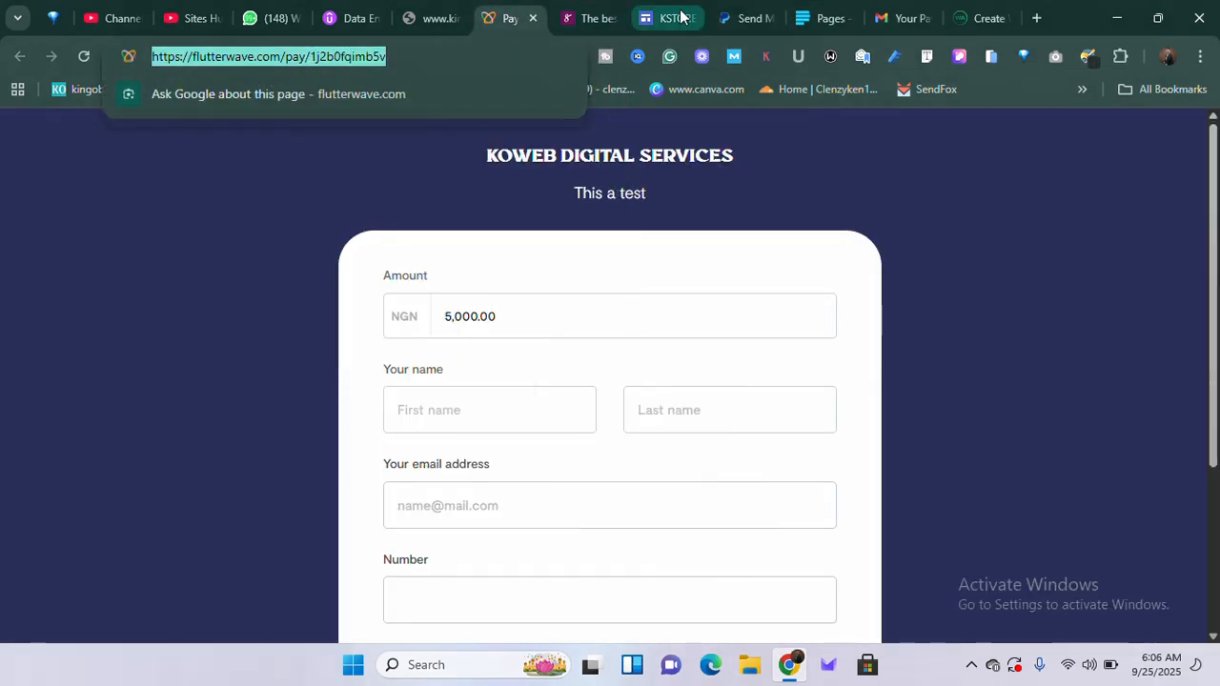
{"action": "left_click", "coordinate": [824, 18]}
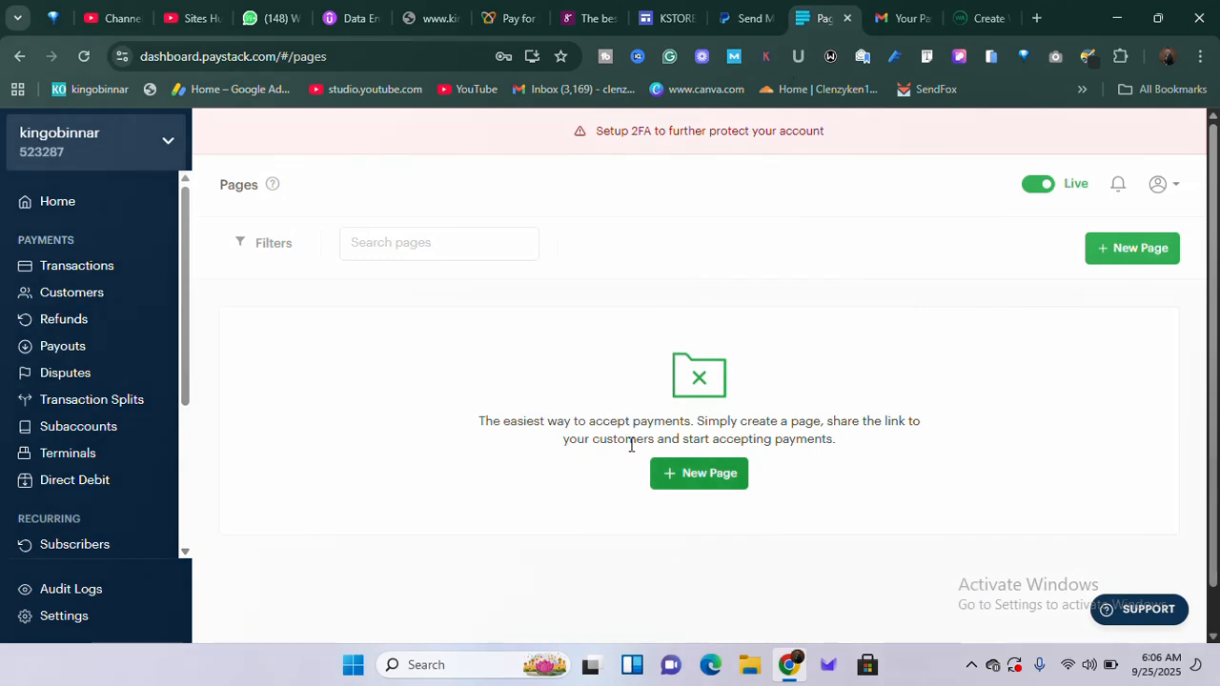
Step: Return to KSTORES in Google Sites, open the Home page and start inserting a button
{"action": "left_click", "coordinate": [663, 7]}
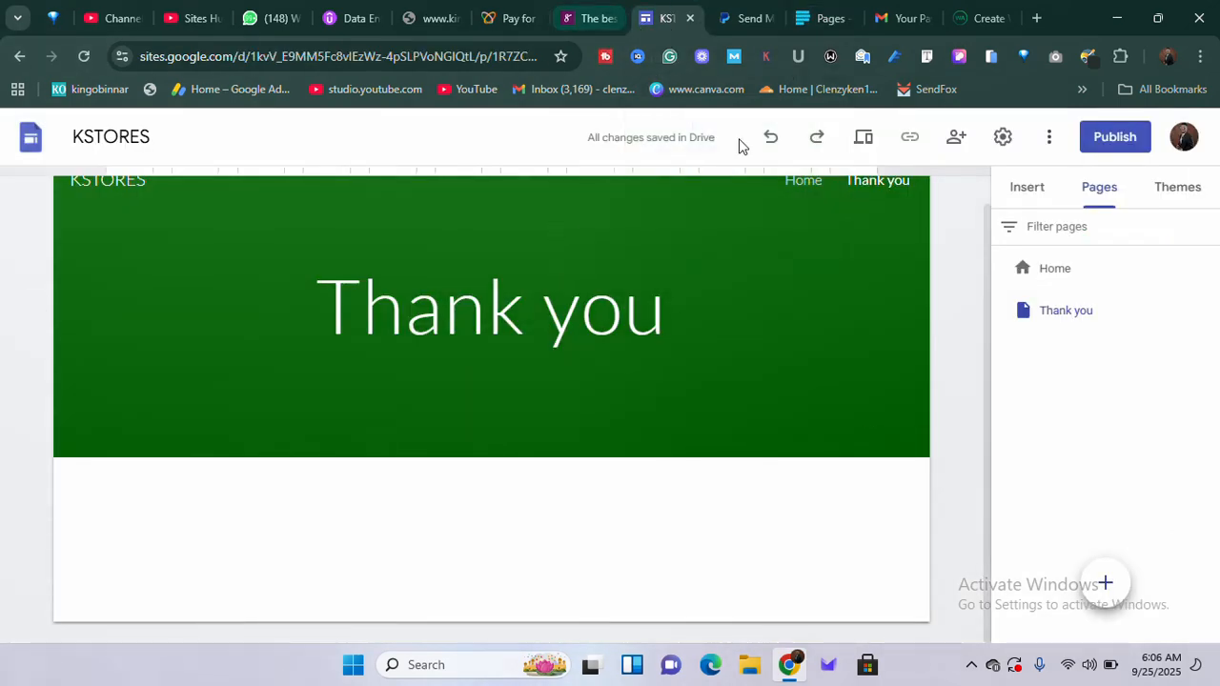
{"action": "left_click", "coordinate": [802, 183]}
{"action": "scroll", "coordinate": [600, 410], "scroll_direction": "down", "scroll_amount": 15}
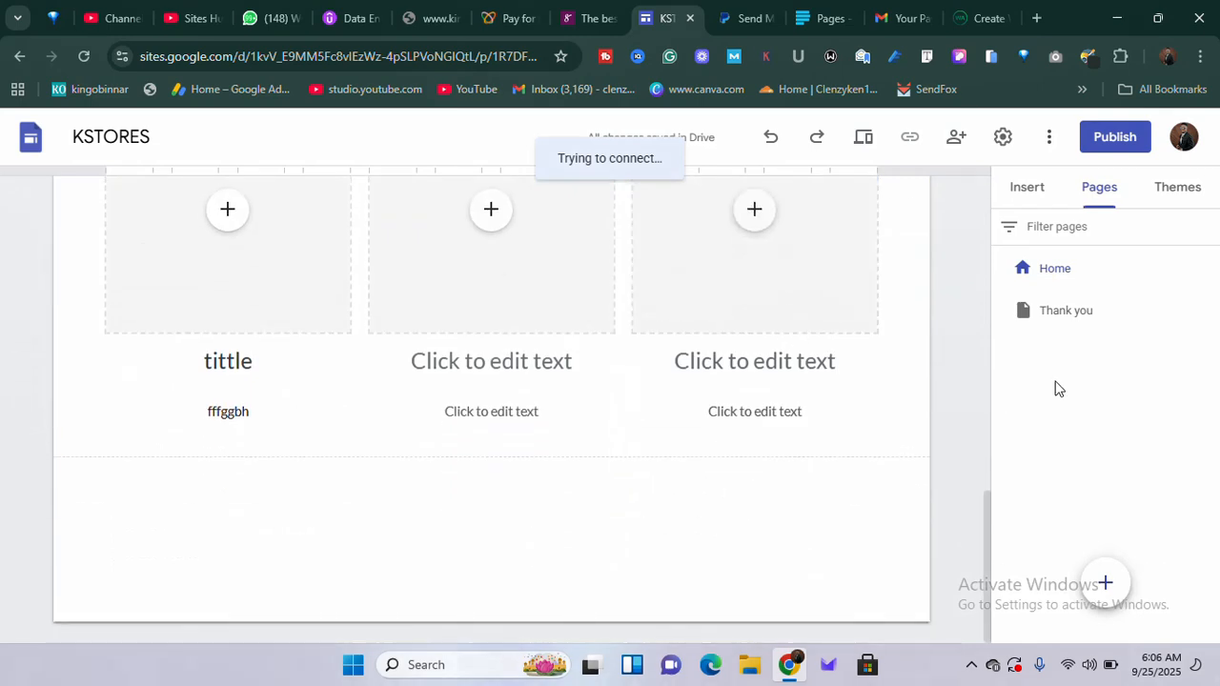
{"action": "left_click", "coordinate": [1020, 198]}
{"action": "scroll", "coordinate": [1054, 322], "scroll_direction": "down", "scroll_amount": 10}
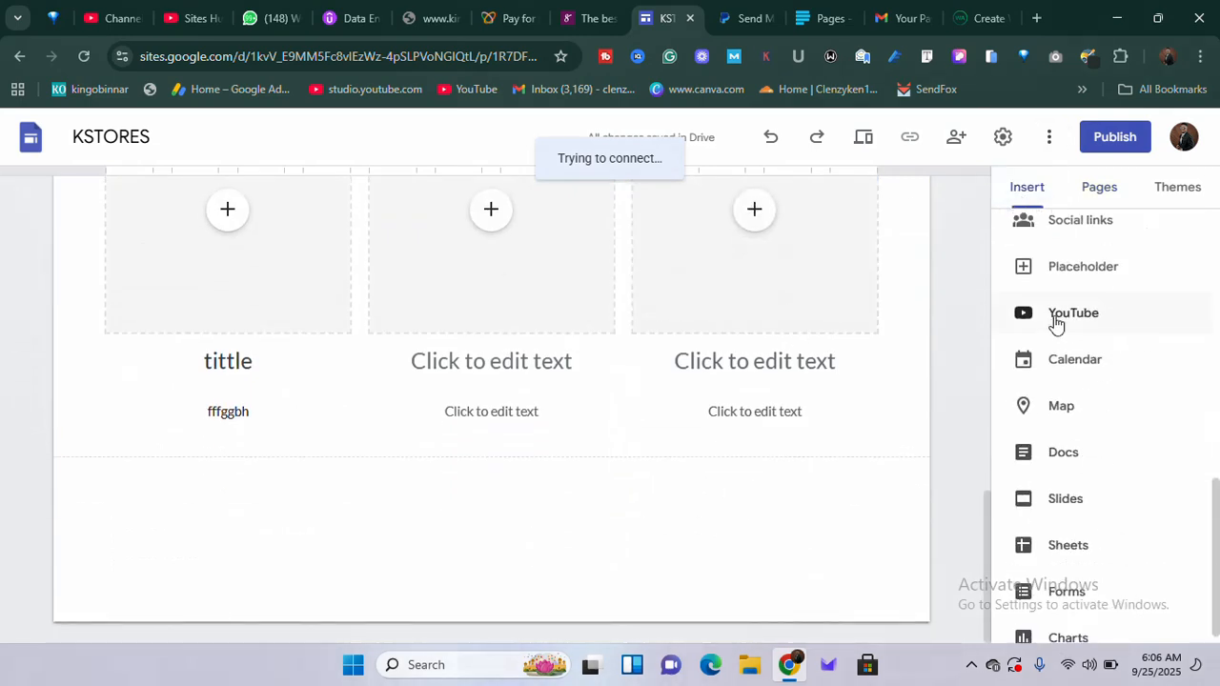
{"action": "scroll", "coordinate": [1065, 330], "scroll_direction": "up", "scroll_amount": 2}
{"action": "left_click", "coordinate": [1083, 266]}
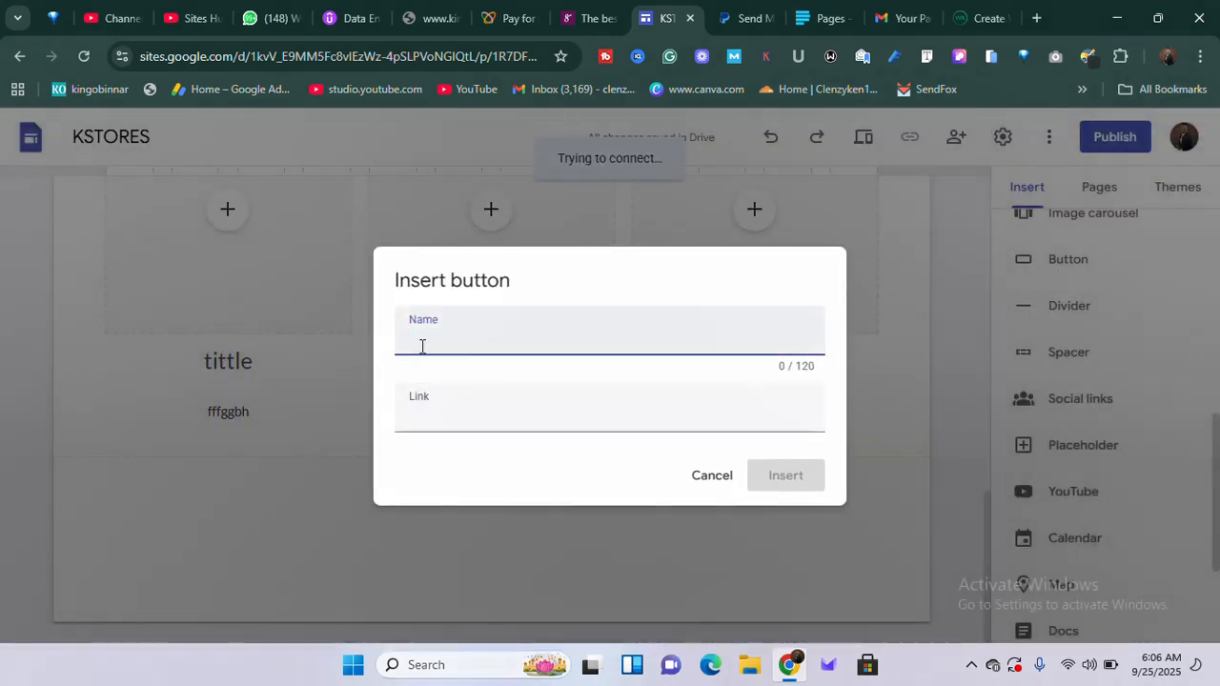
Step: Name the new button BUY NOW
{"action": "key", "text": "Tab"}
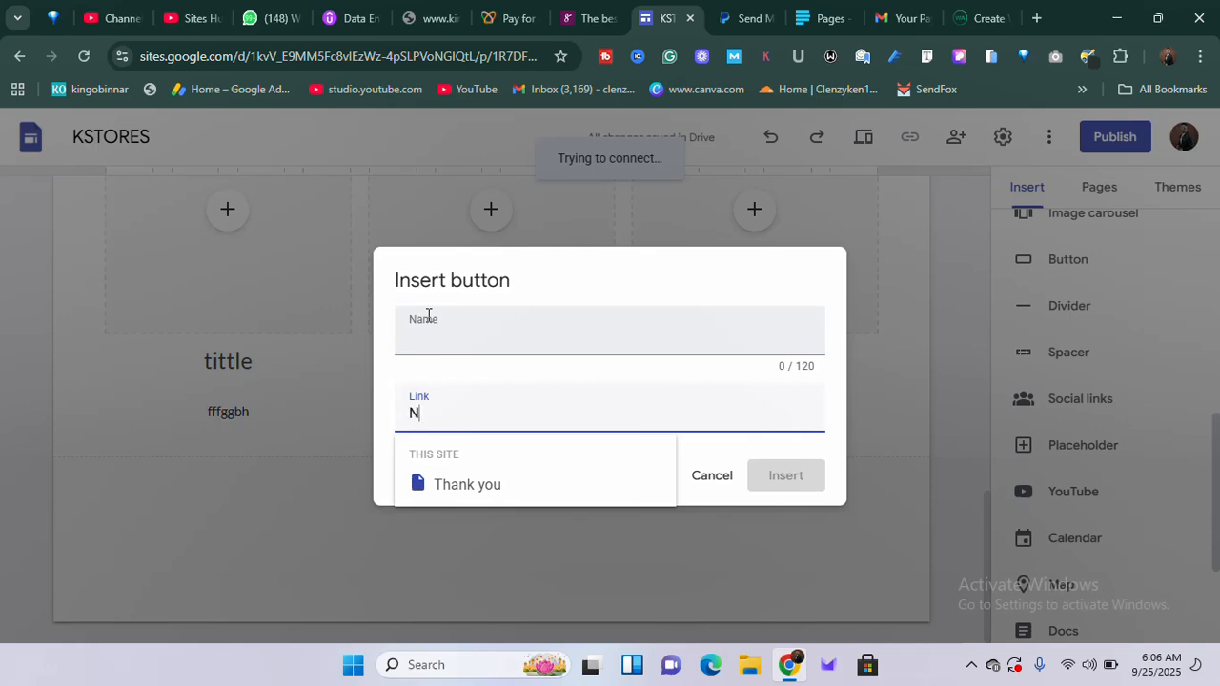
{"action": "left_click", "coordinate": [443, 330]}
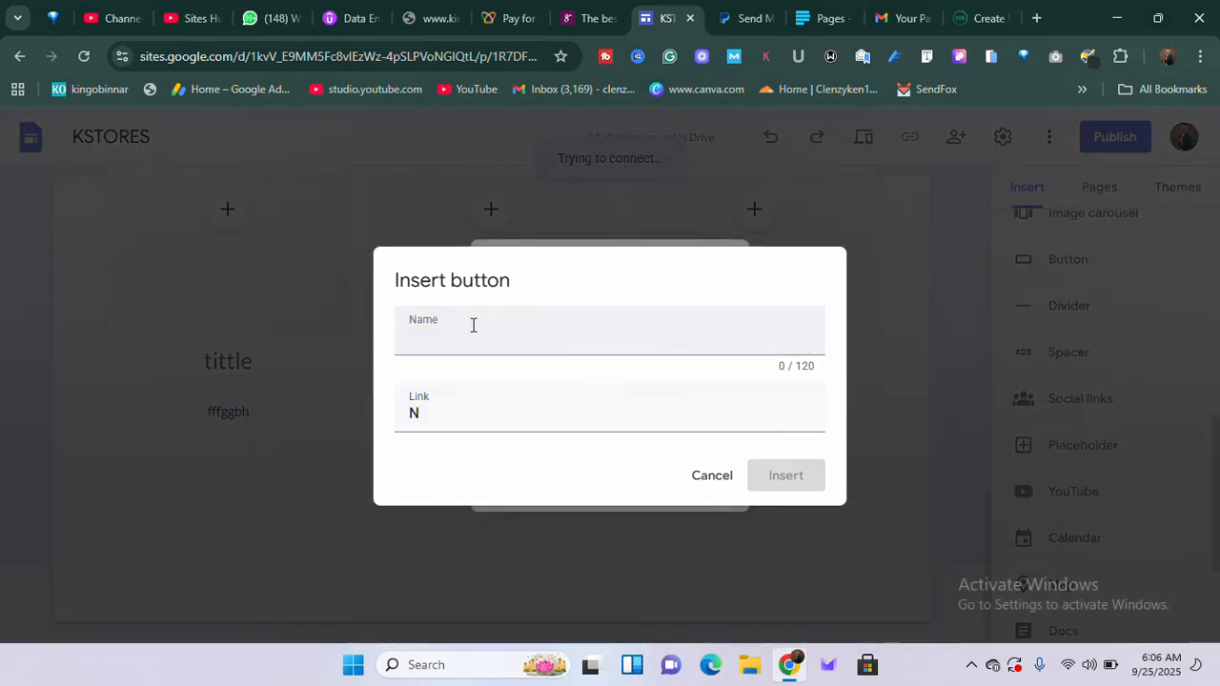
{"action": "left_click", "coordinate": [477, 326]}
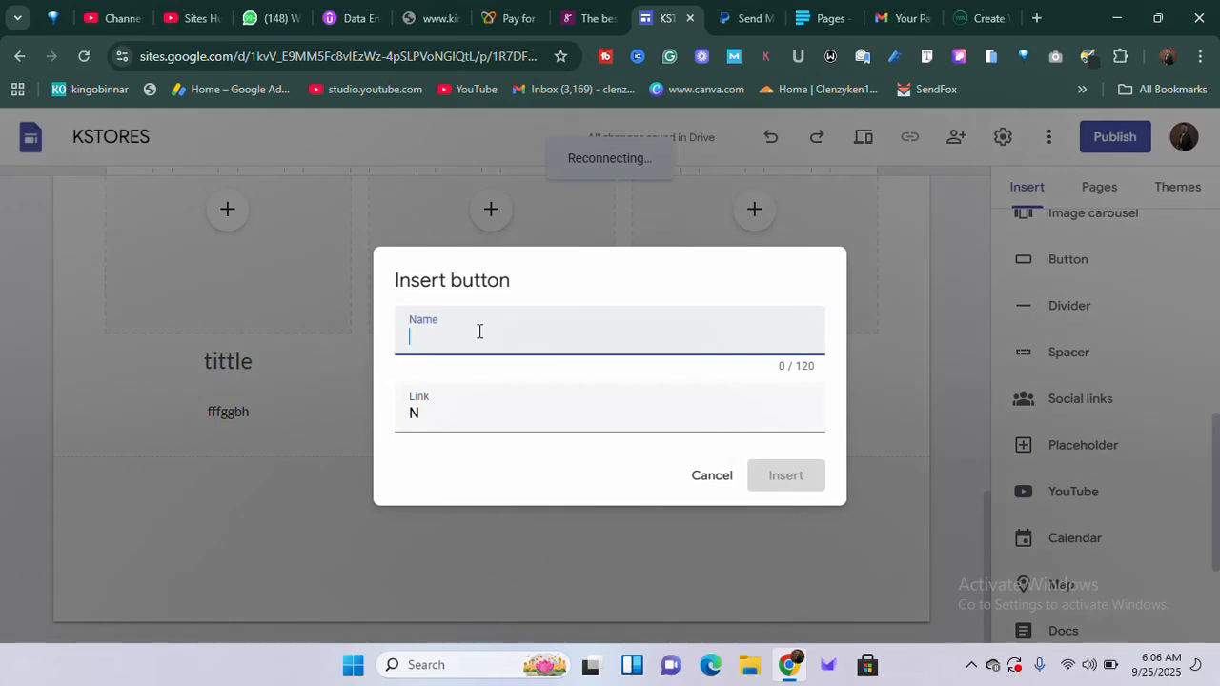
{"action": "type", "text": "BUY "}
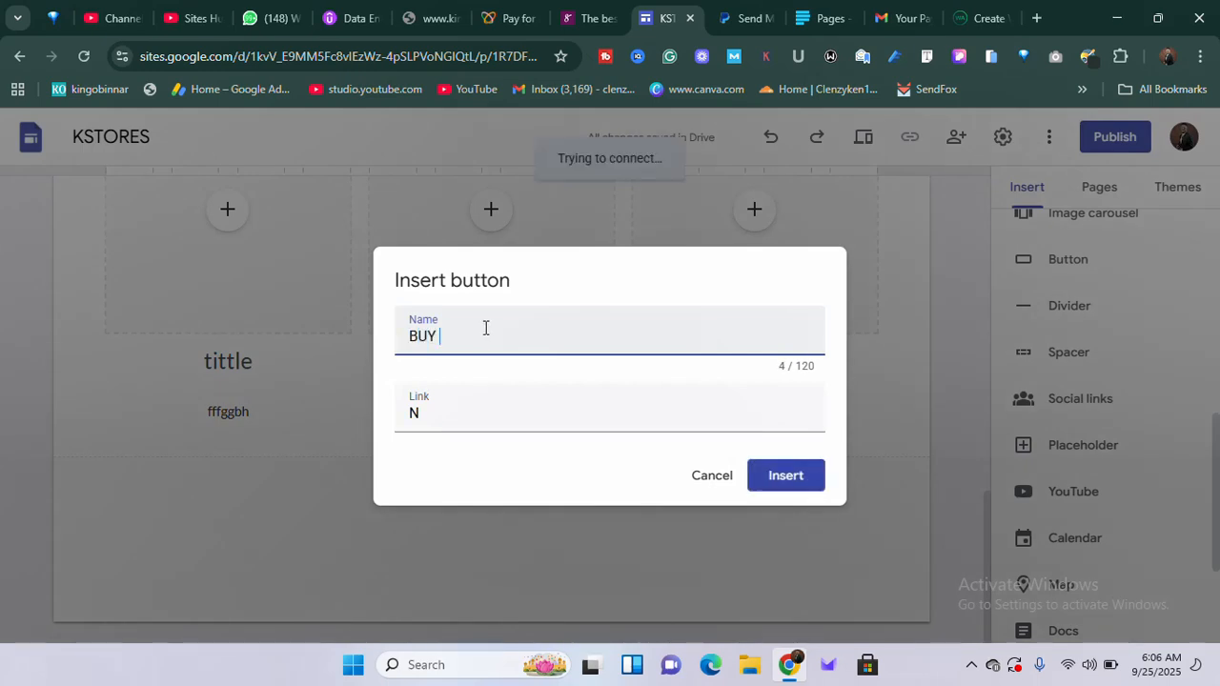
{"action": "type", "text": "NOE"}
{"action": "key", "text": "BackSpace"}
{"action": "type", "text": "W"}
{"action": "left_click", "coordinate": [479, 398]}
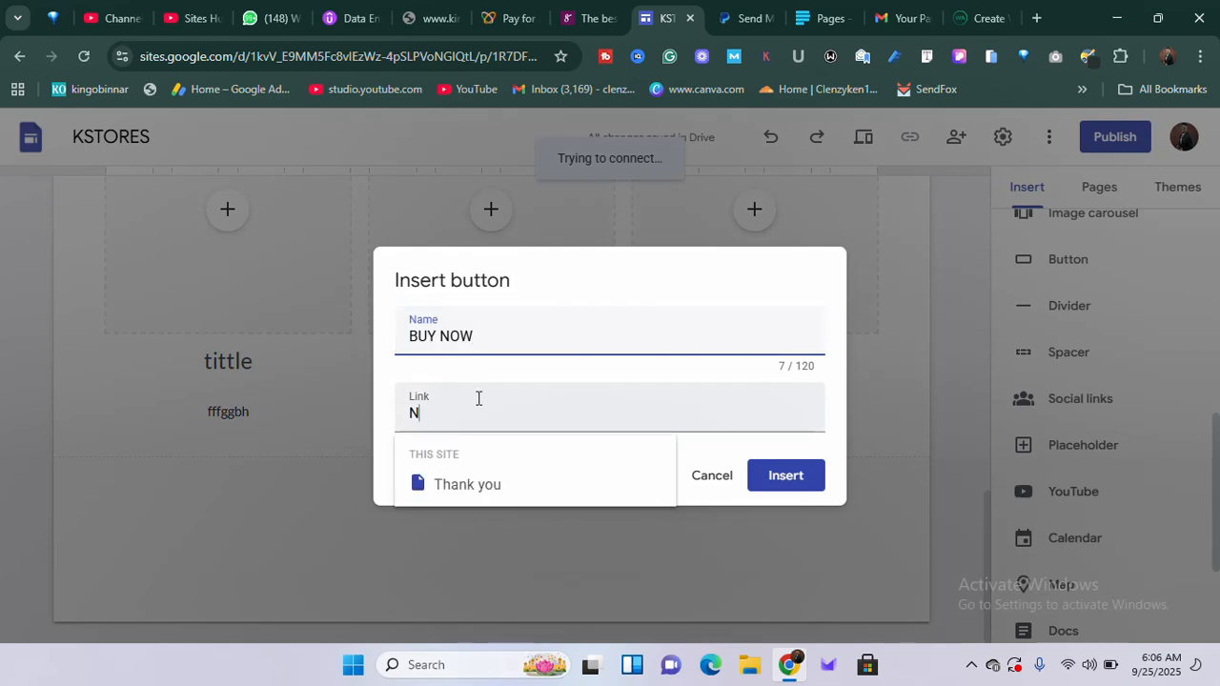
{"action": "double_click", "coordinate": [477, 400]}
{"action": "right_click", "coordinate": [475, 400]}
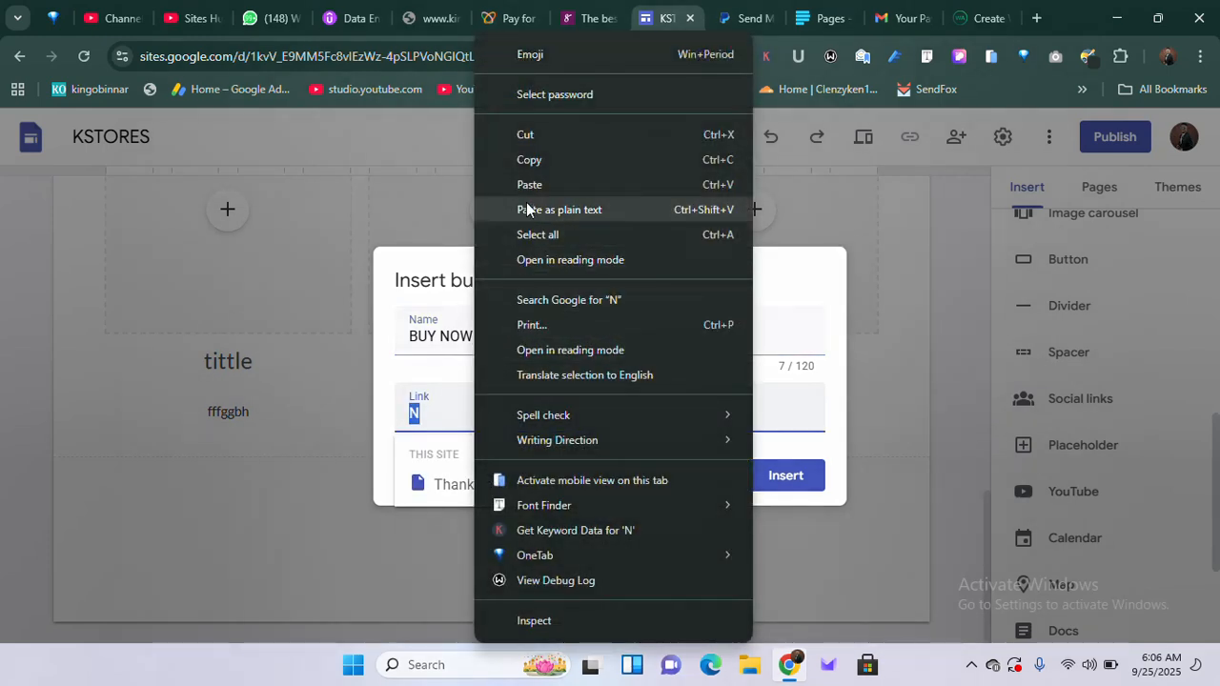
{"action": "left_click", "coordinate": [527, 186]}
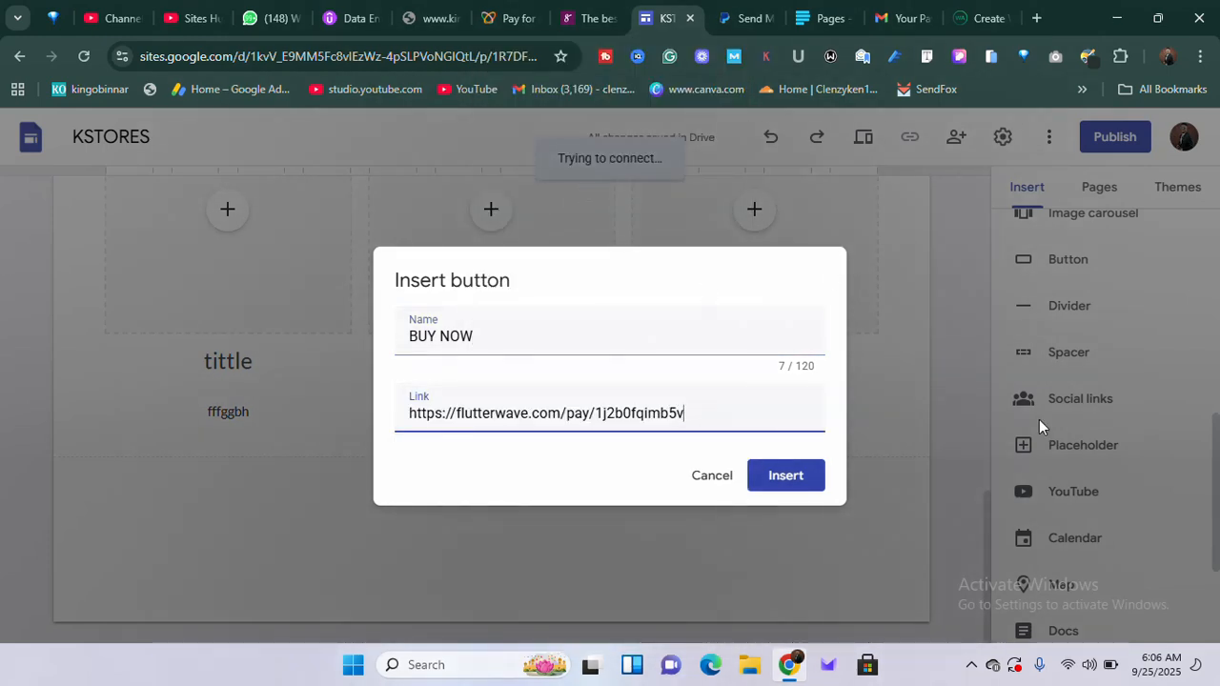
{"action": "left_click", "coordinate": [791, 481]}
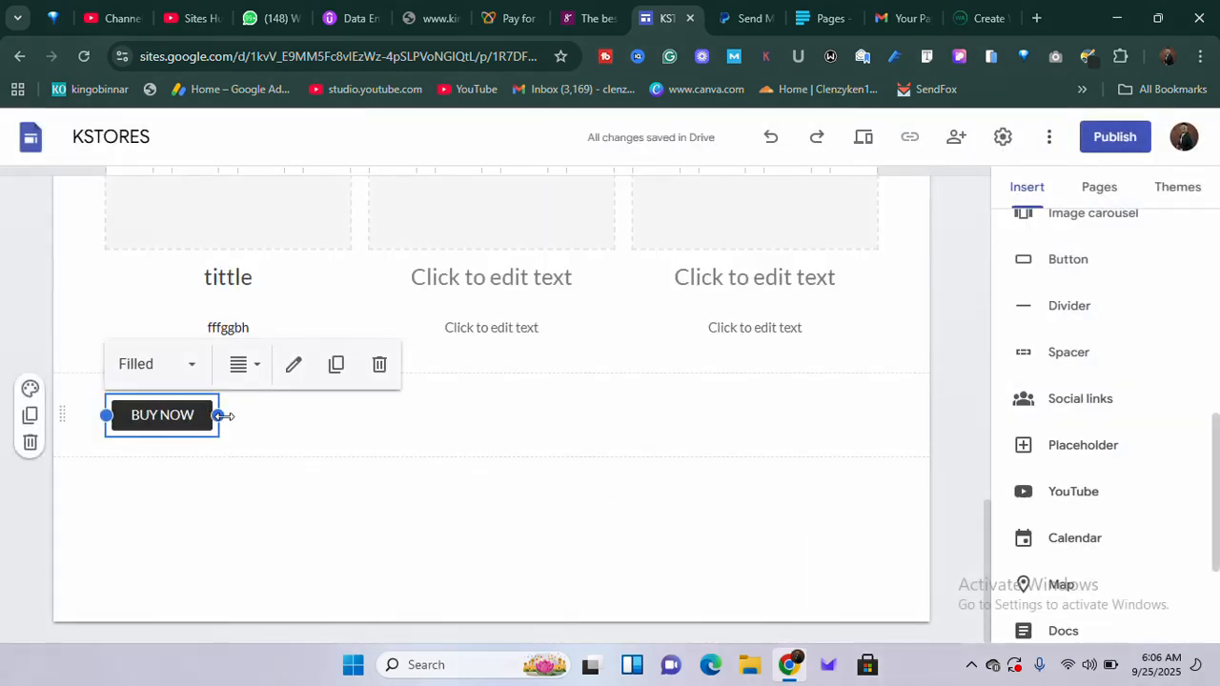
Step: Widen the BUY NOW button to the first column's width and move it into the first product block, directly beneath "tittle"
{"action": "left_click_drag", "start_coordinate": [220, 416], "coordinate": [358, 417]}
{"action": "left_click_drag", "start_coordinate": [262, 417], "coordinate": [226, 299]}
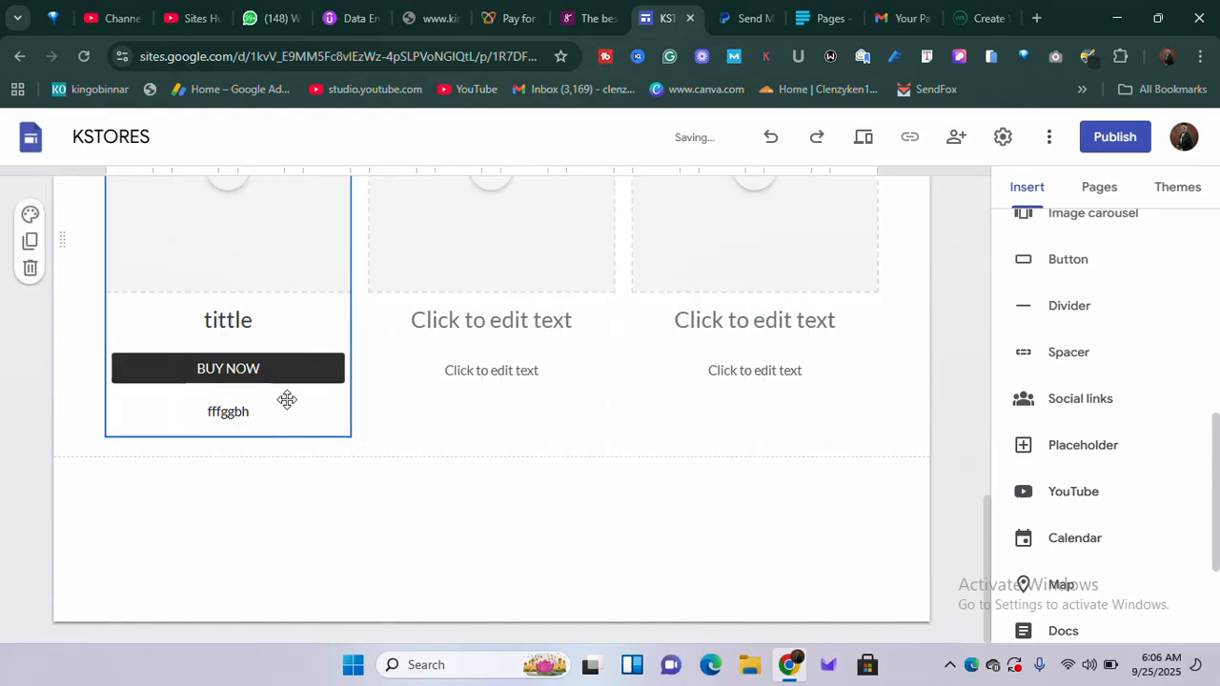
Step: Try to reposition the BUY NOW button below the "fffggbh" text in the first product block
{"action": "left_click_drag", "start_coordinate": [245, 365], "coordinate": [204, 353]}
{"action": "double_click", "coordinate": [237, 367]}
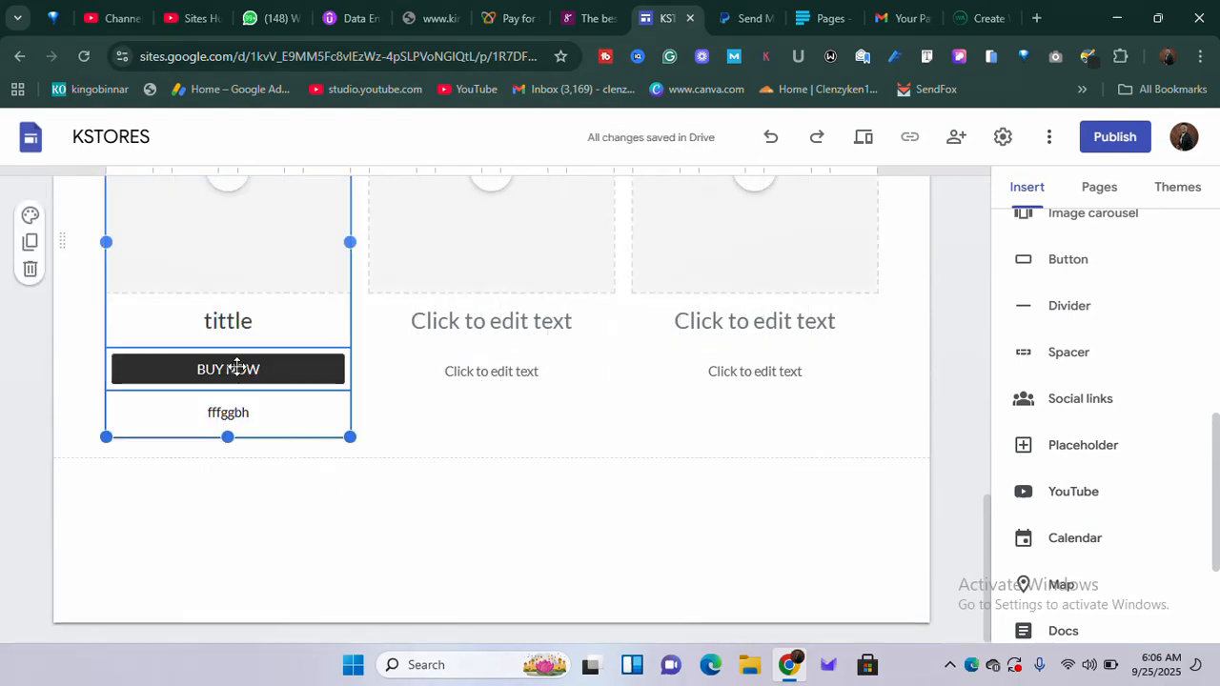
{"action": "left_click", "coordinate": [248, 378]}
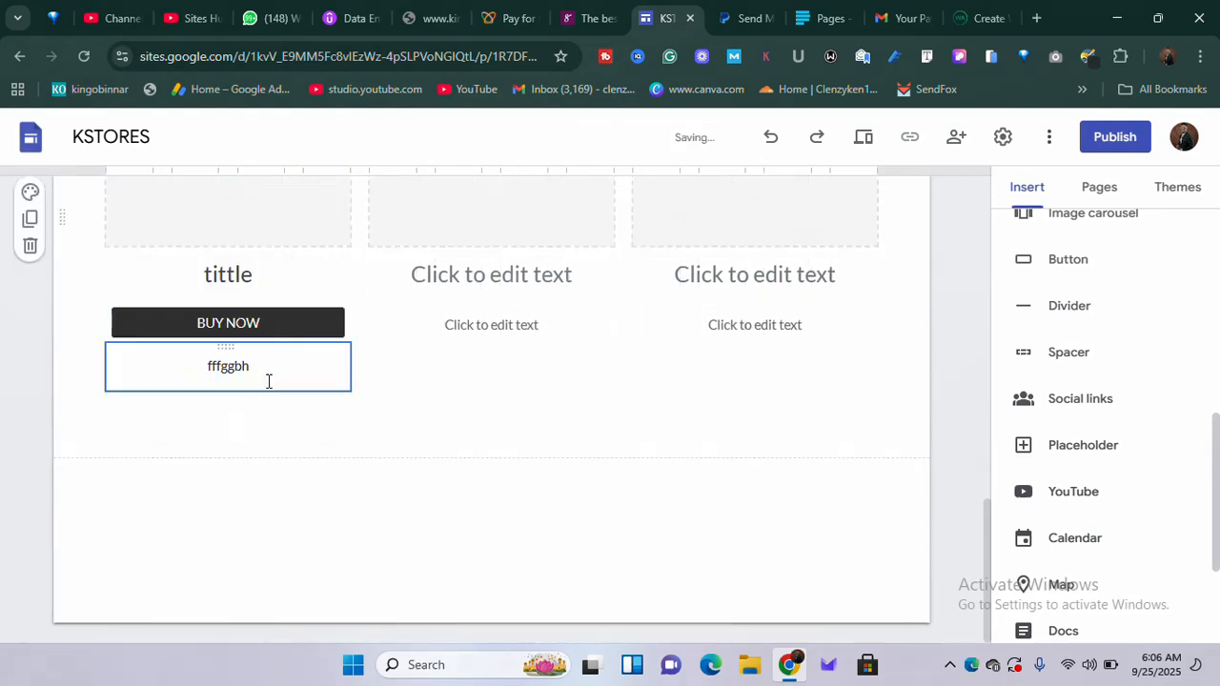
{"action": "left_click", "coordinate": [285, 328]}
{"action": "left_click_drag", "start_coordinate": [273, 356], "coordinate": [267, 308]}
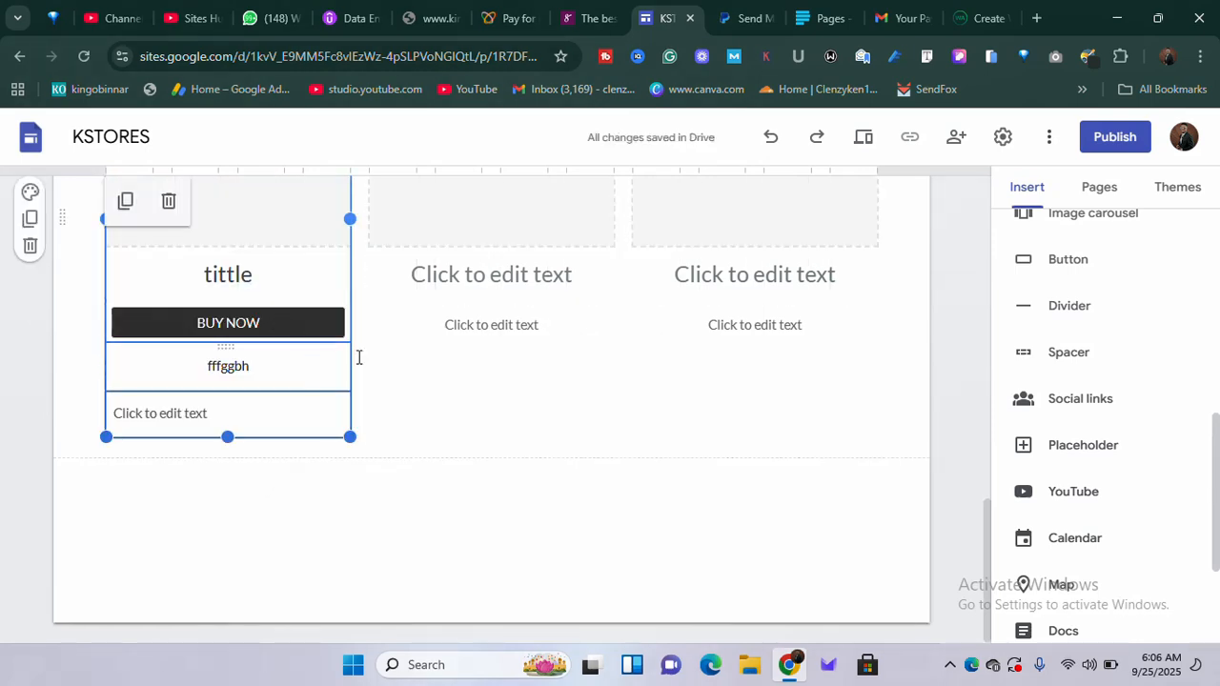
Step: Undo the placement of the BUY NOW button in the first product block and duplicate the button twice
{"action": "key", "text": "ctrl+z"}
{"action": "key", "text": "ctrl+z"}
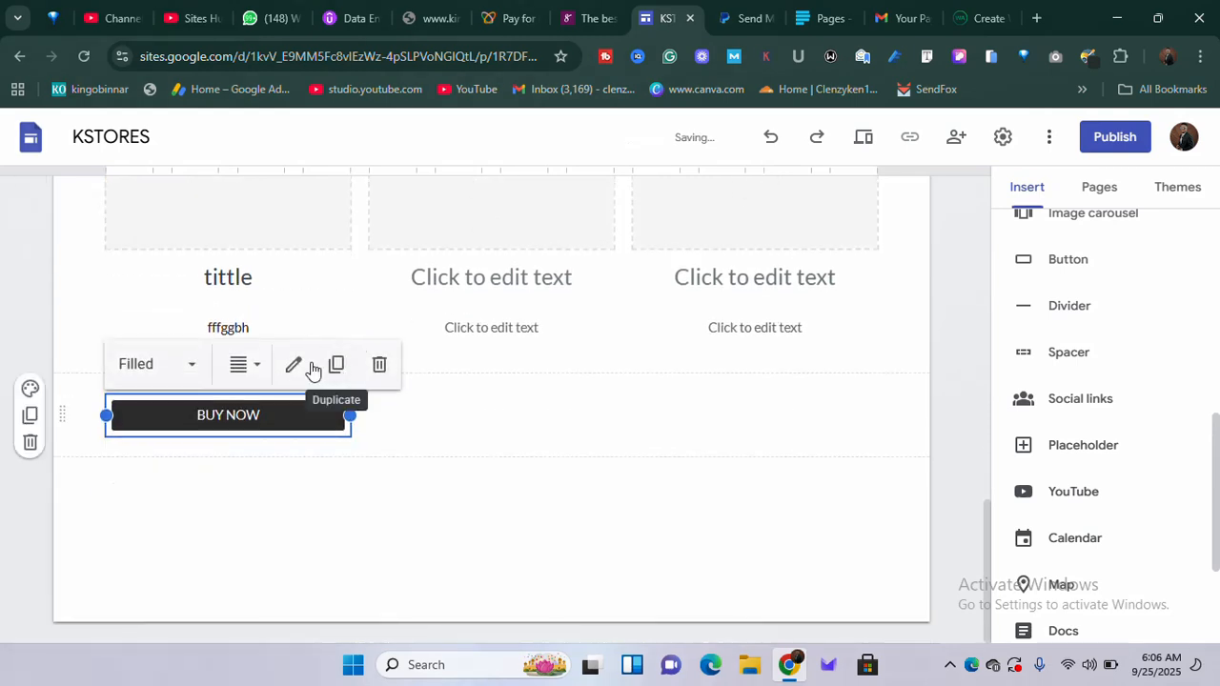
{"action": "left_click", "coordinate": [333, 366]}
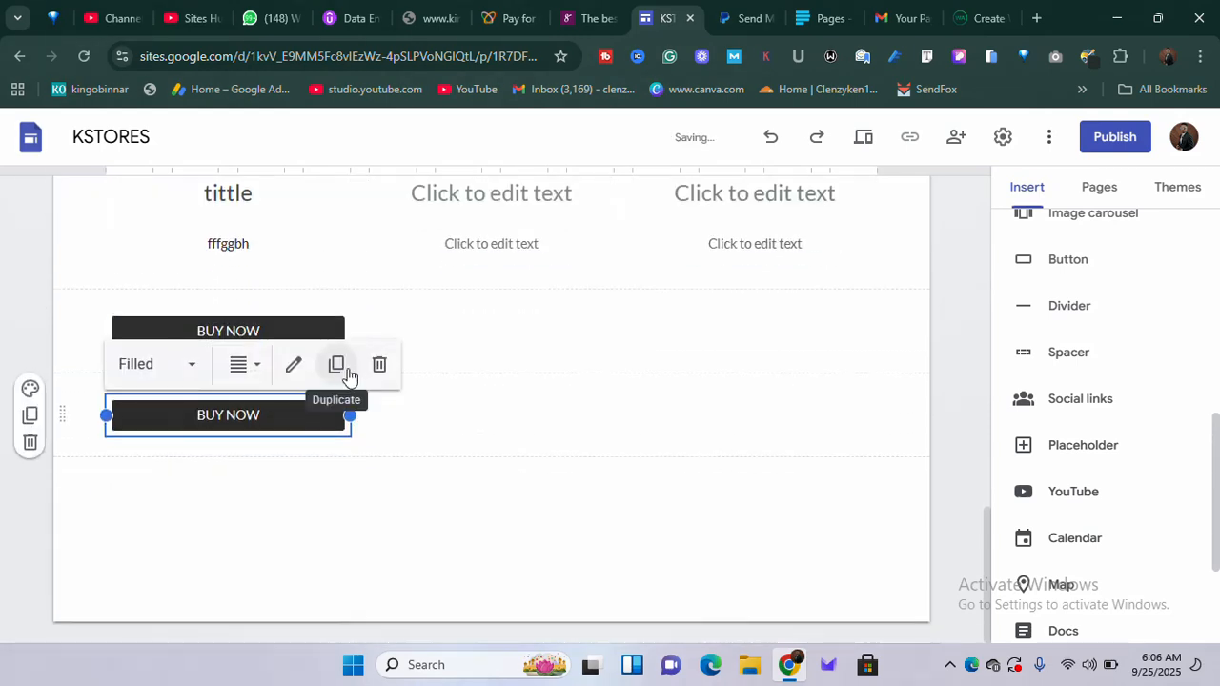
{"action": "left_click", "coordinate": [336, 365]}
Step: Move the three BUY NOW buttons into the three new product blocks, one beneath the description text of each
{"action": "scroll", "coordinate": [334, 450], "scroll_direction": "down", "scroll_amount": 1}
{"action": "scroll", "coordinate": [436, 406], "scroll_direction": "up", "scroll_amount": 4}
{"action": "scroll", "coordinate": [428, 406], "scroll_direction": "down", "scroll_amount": 2}
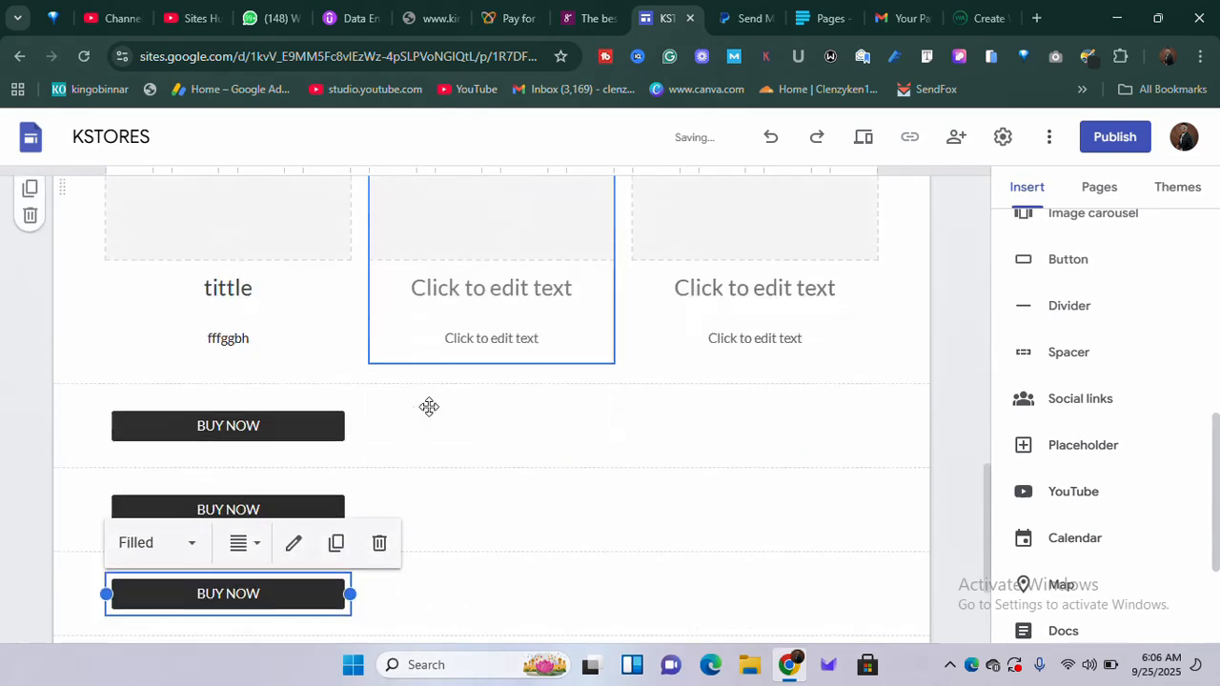
{"action": "left_click_drag", "start_coordinate": [264, 419], "coordinate": [215, 351]}
{"action": "left_click_drag", "start_coordinate": [219, 428], "coordinate": [462, 328]}
{"action": "left_click_drag", "start_coordinate": [255, 428], "coordinate": [713, 339]}
Step: Review the Home page's two product rows with their Buy Now buttons and the K STORES header
{"action": "scroll", "coordinate": [536, 425], "scroll_direction": "up", "scroll_amount": 4}
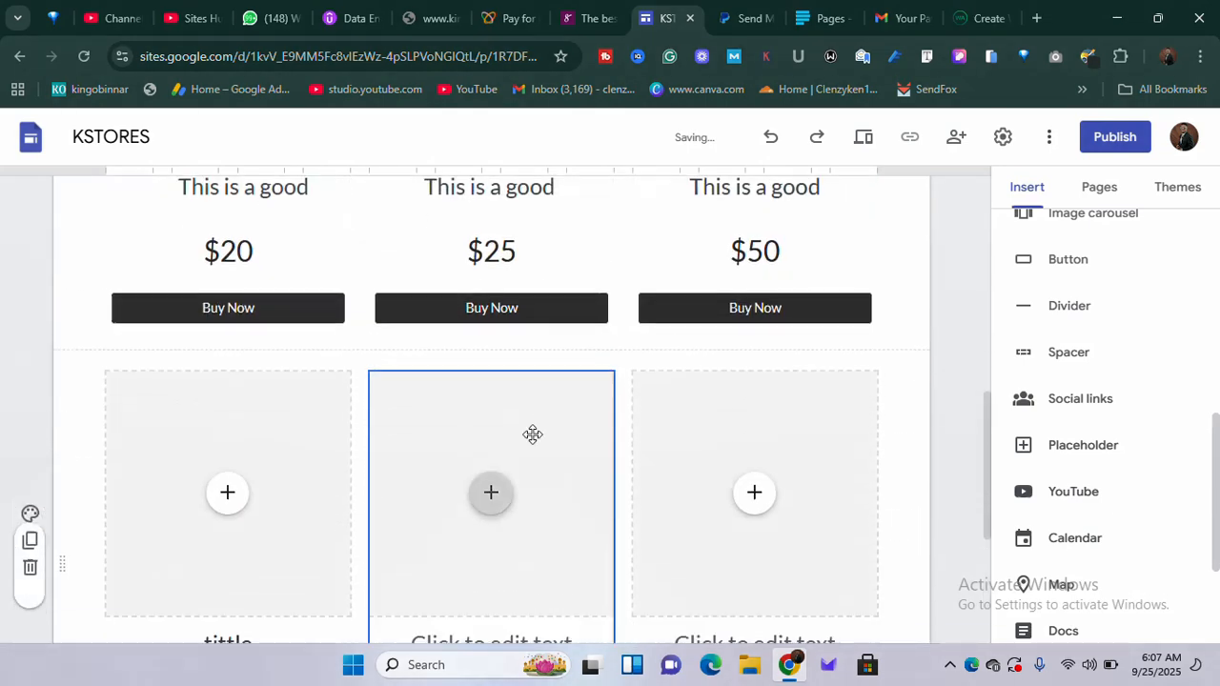
{"action": "scroll", "coordinate": [531, 432], "scroll_direction": "down", "scroll_amount": 2}
{"action": "scroll", "coordinate": [539, 436], "scroll_direction": "up", "scroll_amount": 7}
{"action": "scroll", "coordinate": [544, 439], "scroll_direction": "down", "scroll_amount": 4}
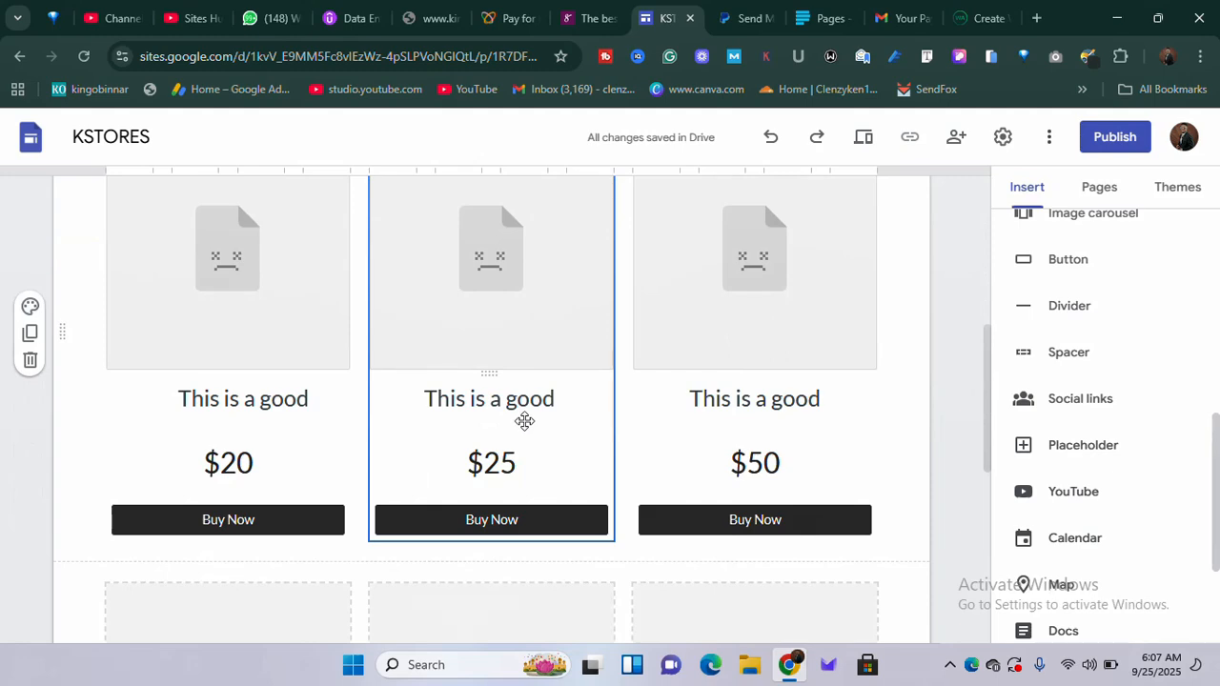
{"action": "scroll", "coordinate": [522, 424], "scroll_direction": "down", "scroll_amount": 3}
{"action": "left_click", "coordinate": [580, 426]}
{"action": "scroll", "coordinate": [577, 428], "scroll_direction": "down", "scroll_amount": 3}
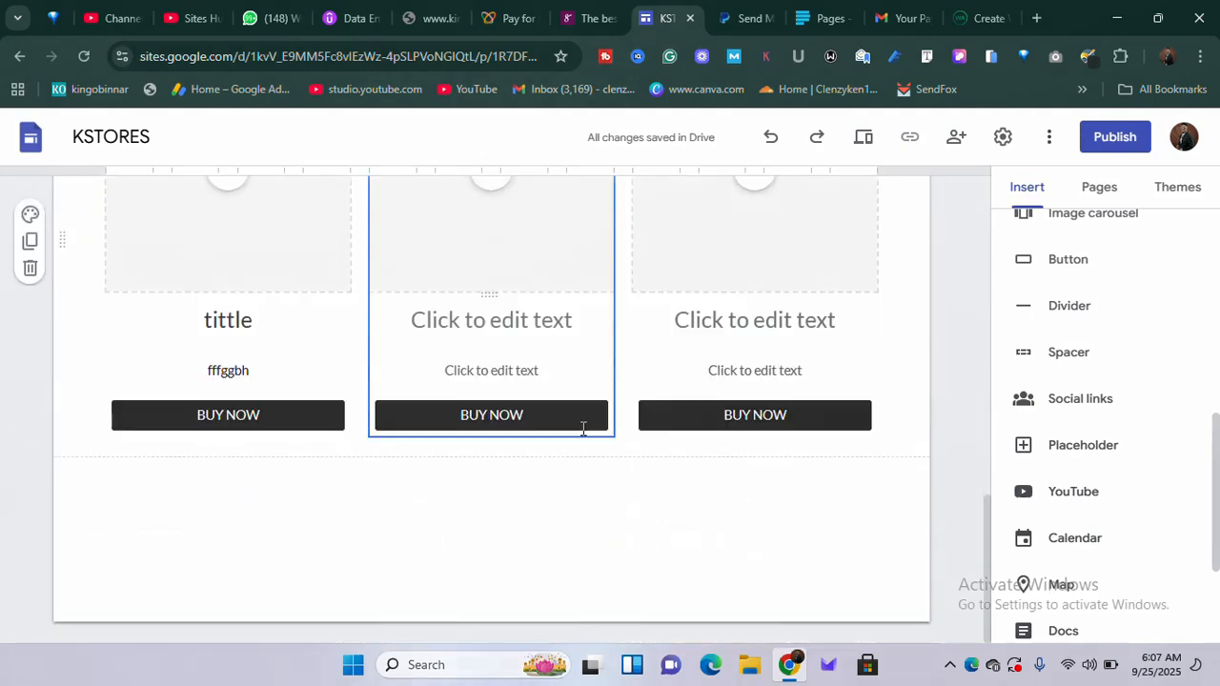
{"action": "scroll", "coordinate": [580, 428], "scroll_direction": "up", "scroll_amount": 6}
{"action": "scroll", "coordinate": [499, 470], "scroll_direction": "down", "scroll_amount": 3}
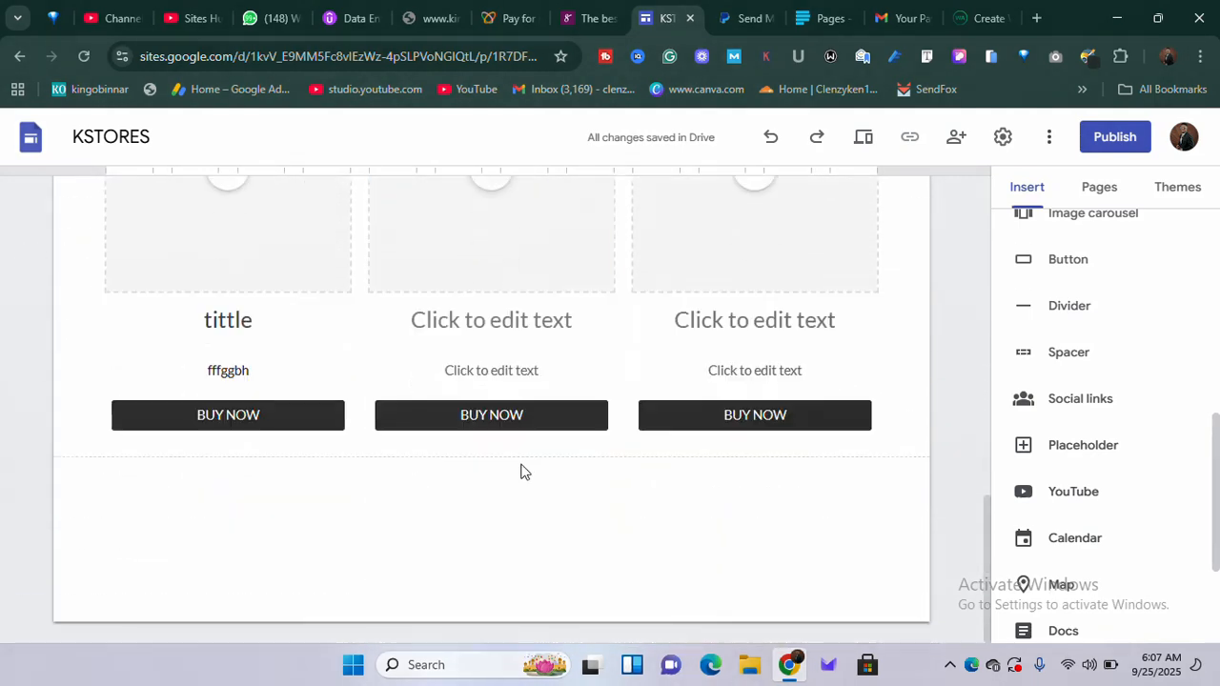
{"action": "scroll", "coordinate": [523, 470], "scroll_direction": "up", "scroll_amount": 9}
{"action": "scroll", "coordinate": [545, 456], "scroll_direction": "down", "scroll_amount": 10}
{"action": "scroll", "coordinate": [551, 454], "scroll_direction": "up", "scroll_amount": 2}
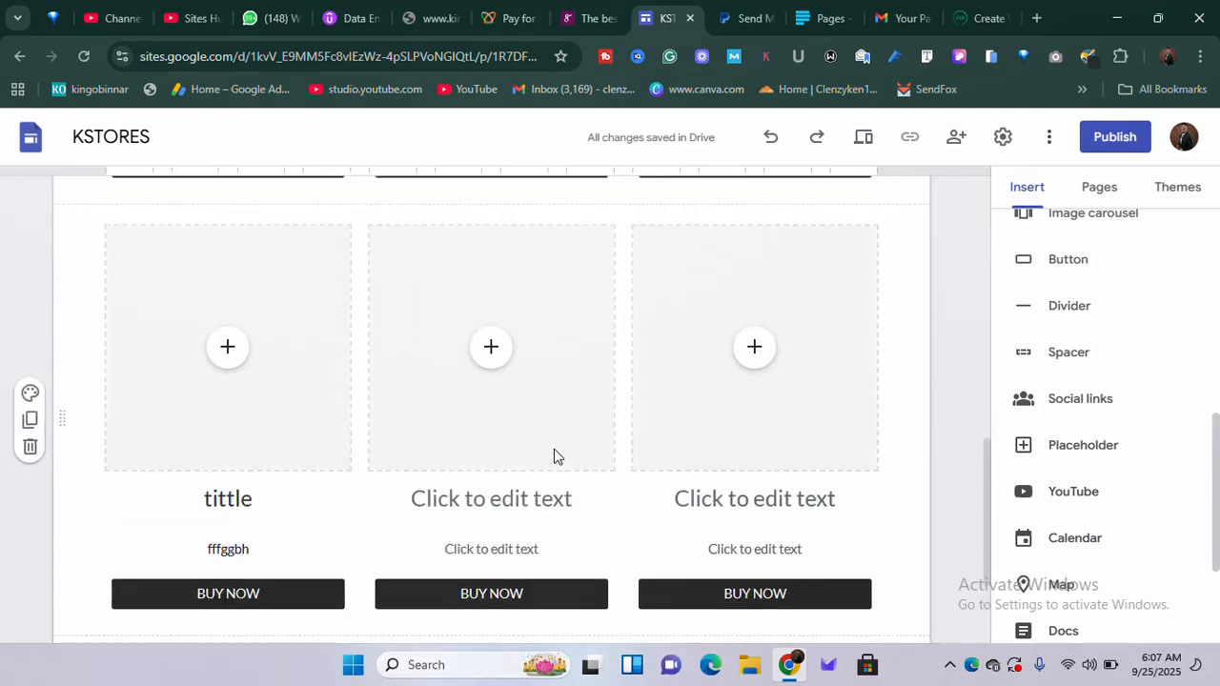
{"action": "scroll", "coordinate": [420, 362], "scroll_direction": "down", "scroll_amount": 2}
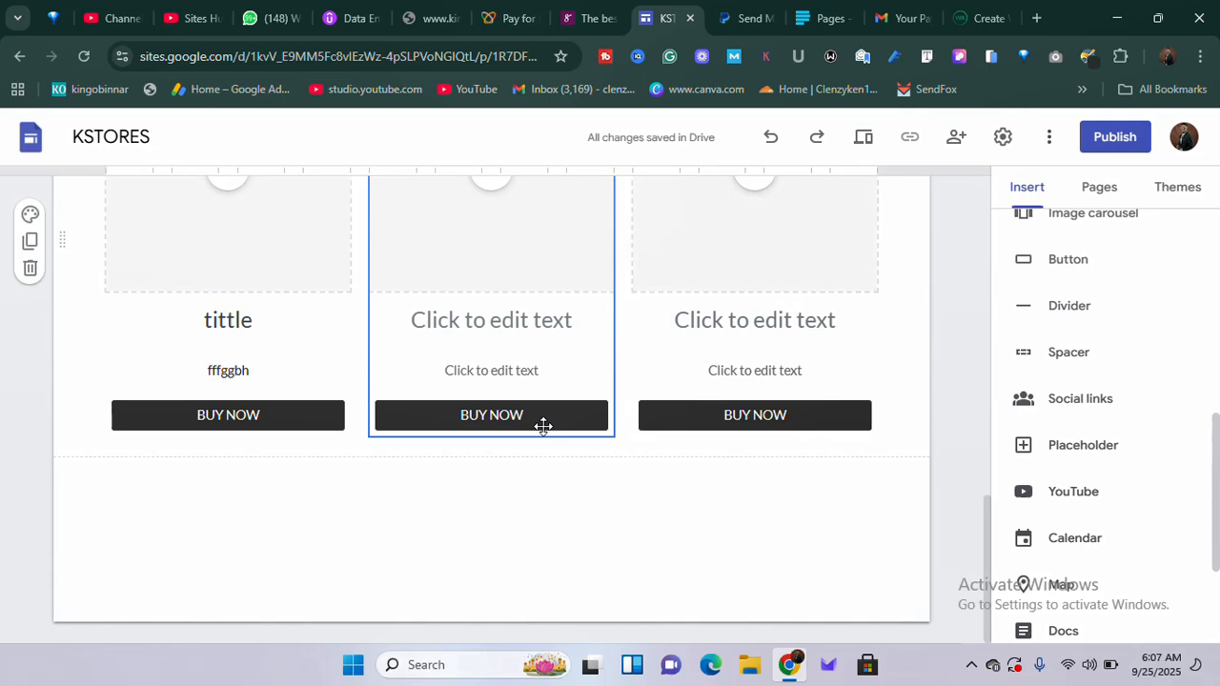
{"action": "scroll", "coordinate": [604, 444], "scroll_direction": "up", "scroll_amount": 10}
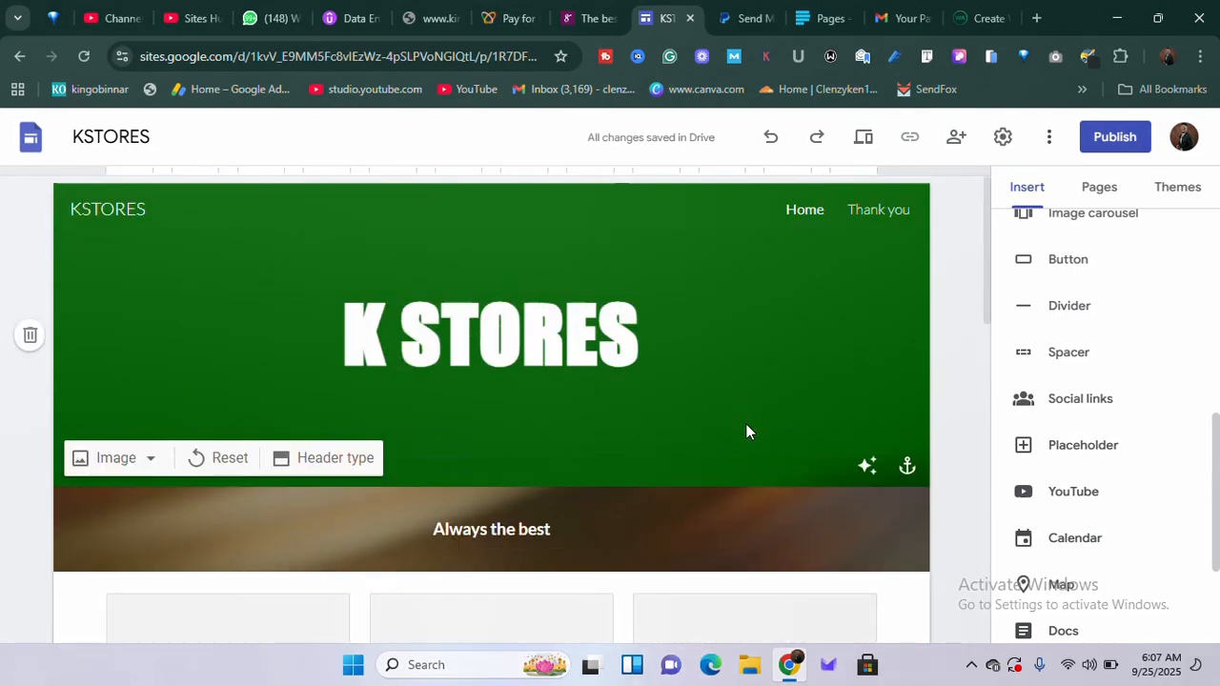
{"action": "scroll", "coordinate": [630, 461], "scroll_direction": "down", "scroll_amount": 2}
{"action": "scroll", "coordinate": [594, 473], "scroll_direction": "up", "scroll_amount": 2}
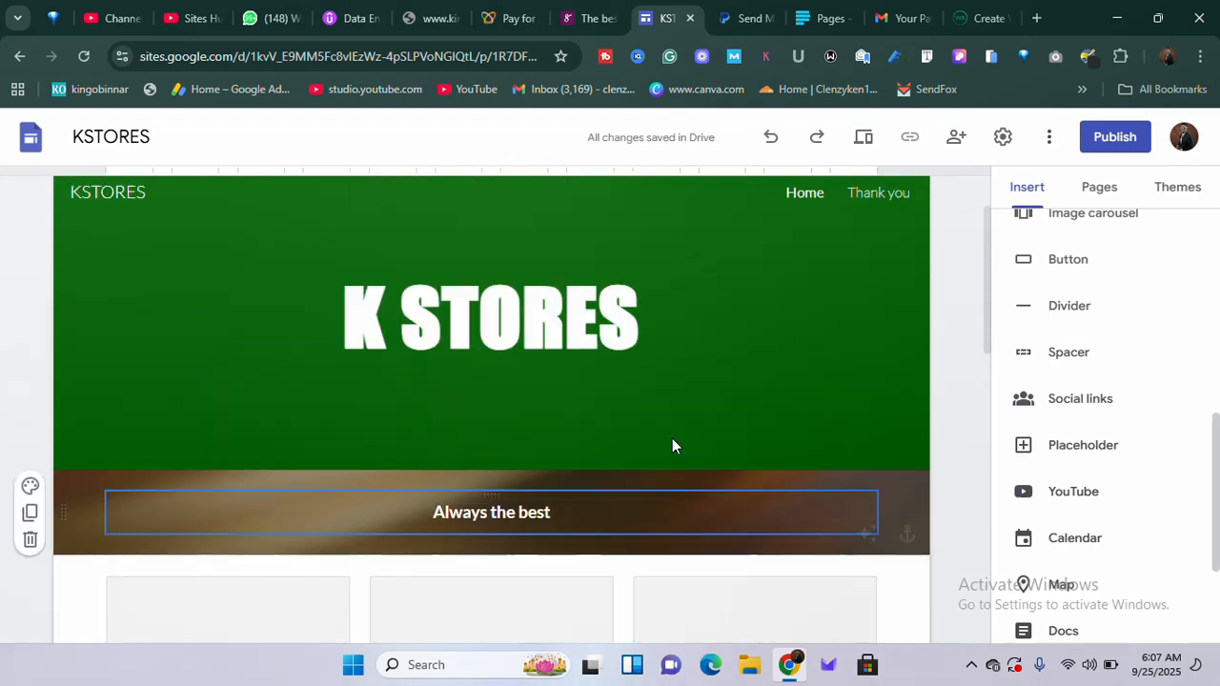
Step: Show the site's page list and look through the Home page from the header to the last product row
{"action": "left_click", "coordinate": [1096, 187]}
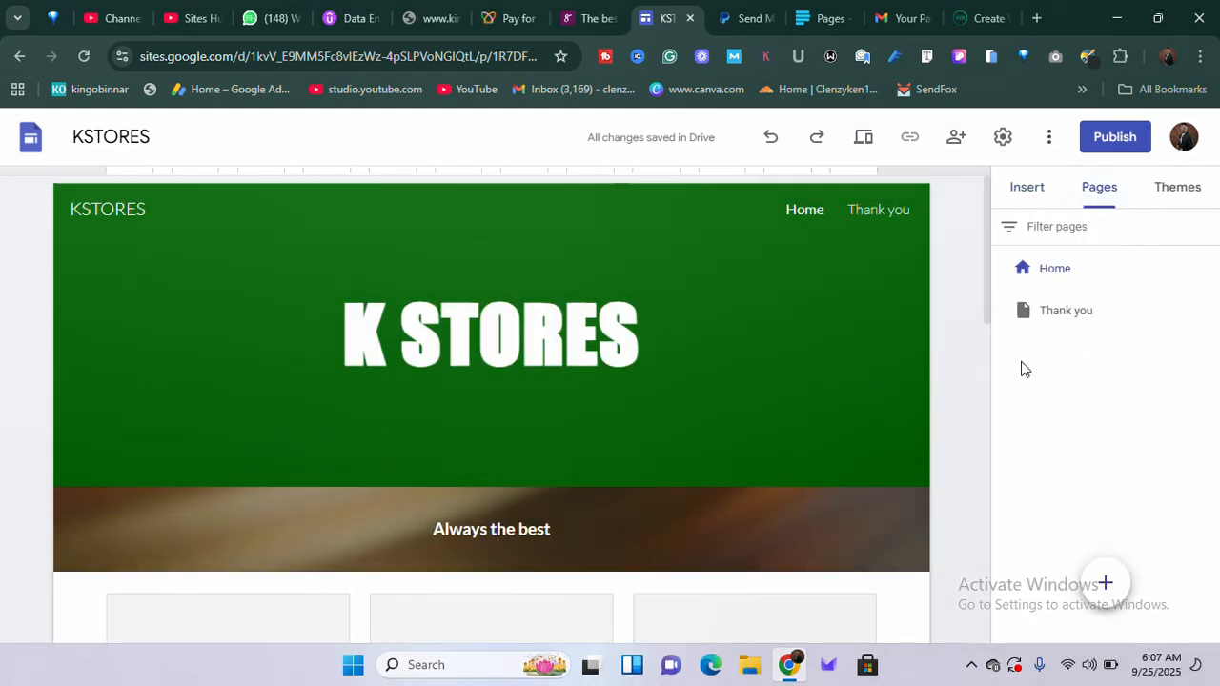
{"action": "scroll", "coordinate": [581, 514], "scroll_direction": "down", "scroll_amount": 6}
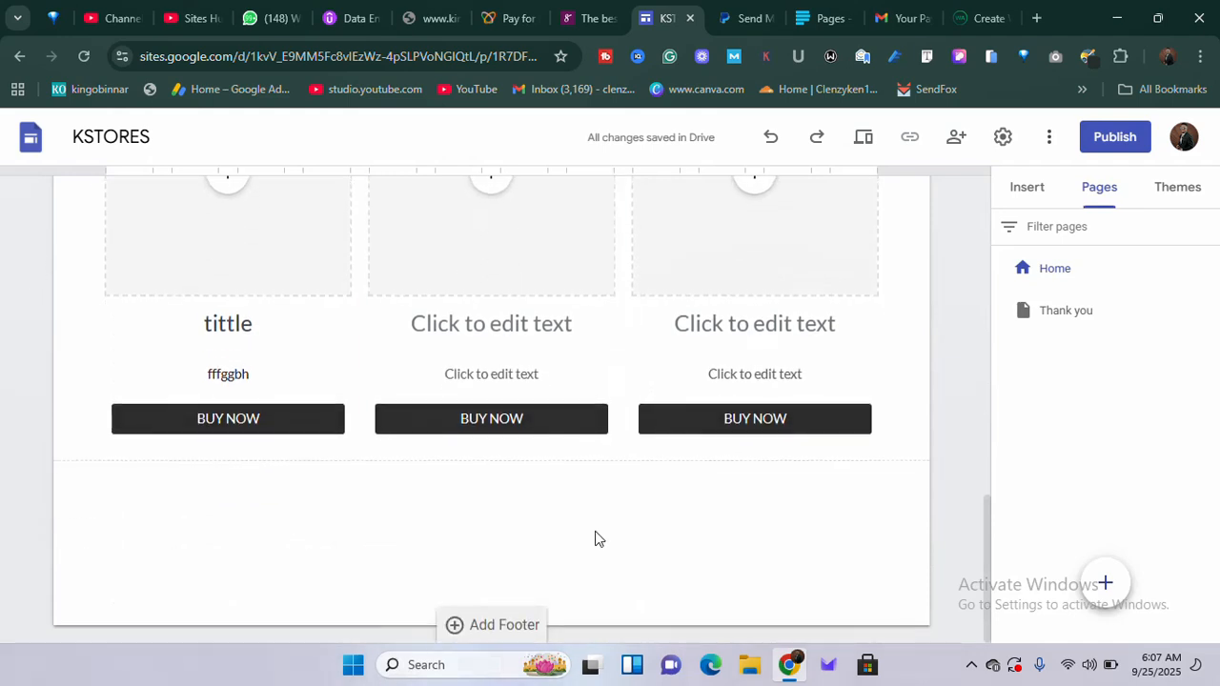
{"action": "scroll", "coordinate": [595, 539], "scroll_direction": "up", "scroll_amount": 6}
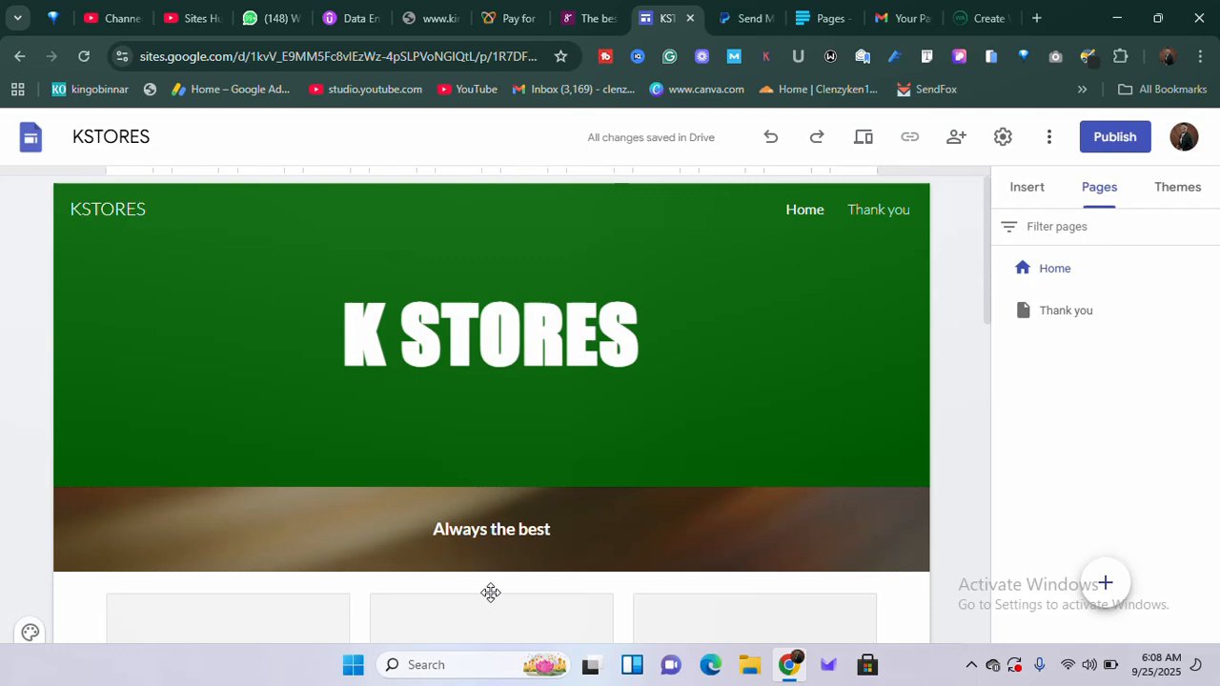
{"action": "left_click", "coordinate": [661, 591]}
{"action": "scroll", "coordinate": [737, 542], "scroll_direction": "down", "scroll_amount": 4}
{"action": "scroll", "coordinate": [749, 555], "scroll_direction": "up", "scroll_amount": 4}
{"action": "scroll", "coordinate": [757, 570], "scroll_direction": "down", "scroll_amount": 6}
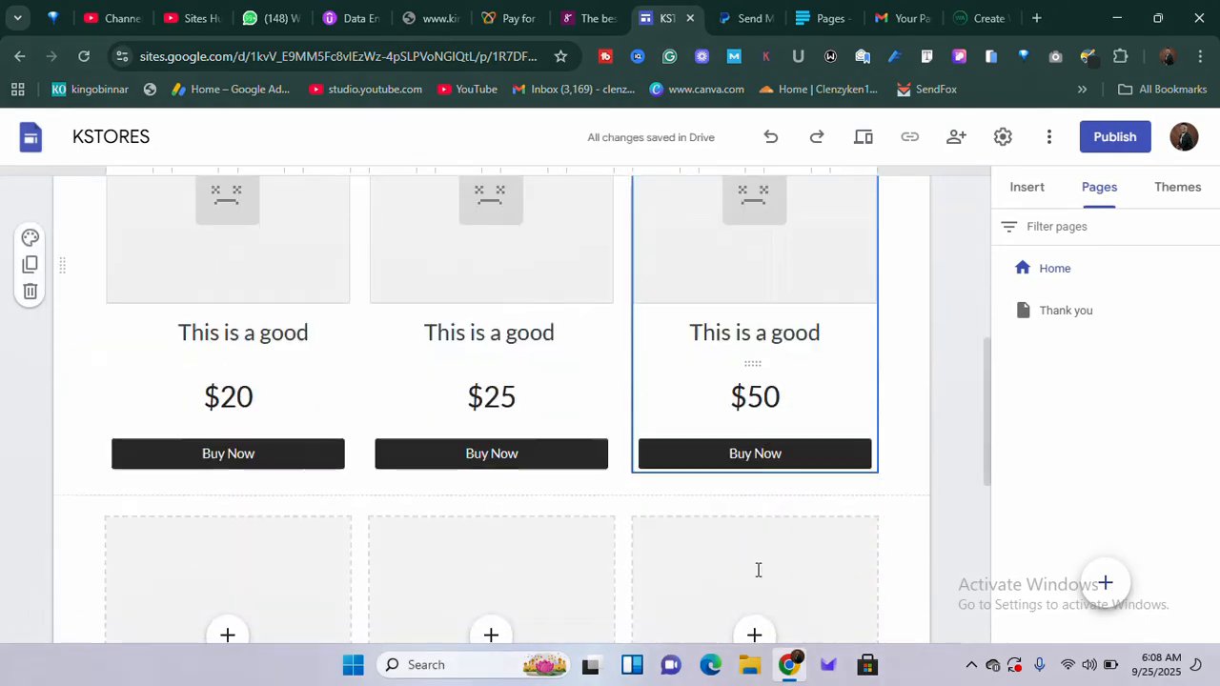
{"action": "left_click", "coordinate": [757, 570]}
{"action": "scroll", "coordinate": [762, 581], "scroll_direction": "down", "scroll_amount": 5}
{"action": "scroll", "coordinate": [768, 583], "scroll_direction": "up", "scroll_amount": 5}
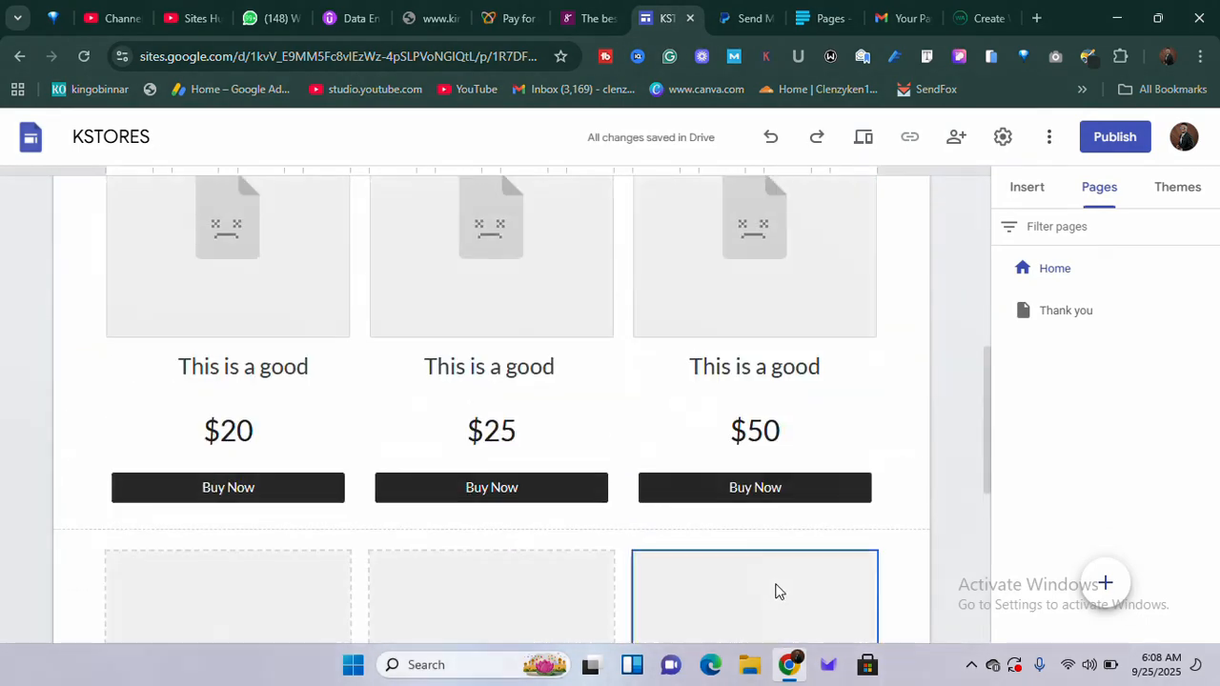
{"action": "scroll", "coordinate": [773, 589], "scroll_direction": "up", "scroll_amount": 5}
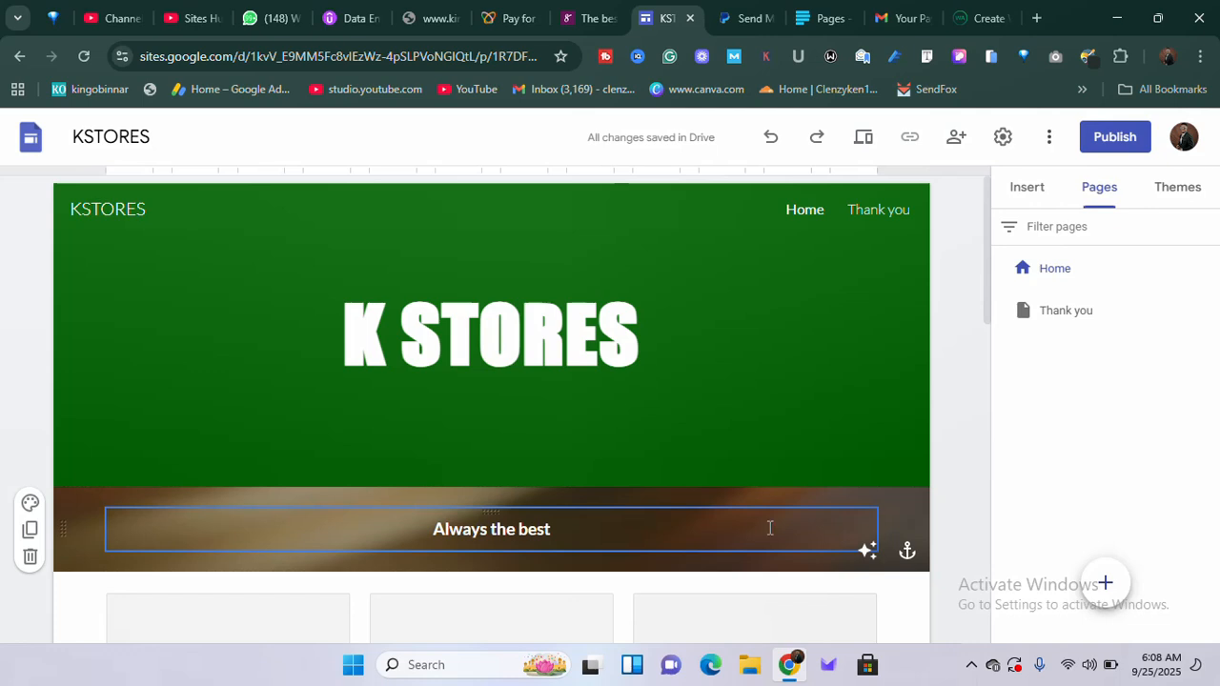
{"action": "scroll", "coordinate": [790, 511], "scroll_direction": "down", "scroll_amount": 4}
{"action": "scroll", "coordinate": [795, 517], "scroll_direction": "up", "scroll_amount": 4}
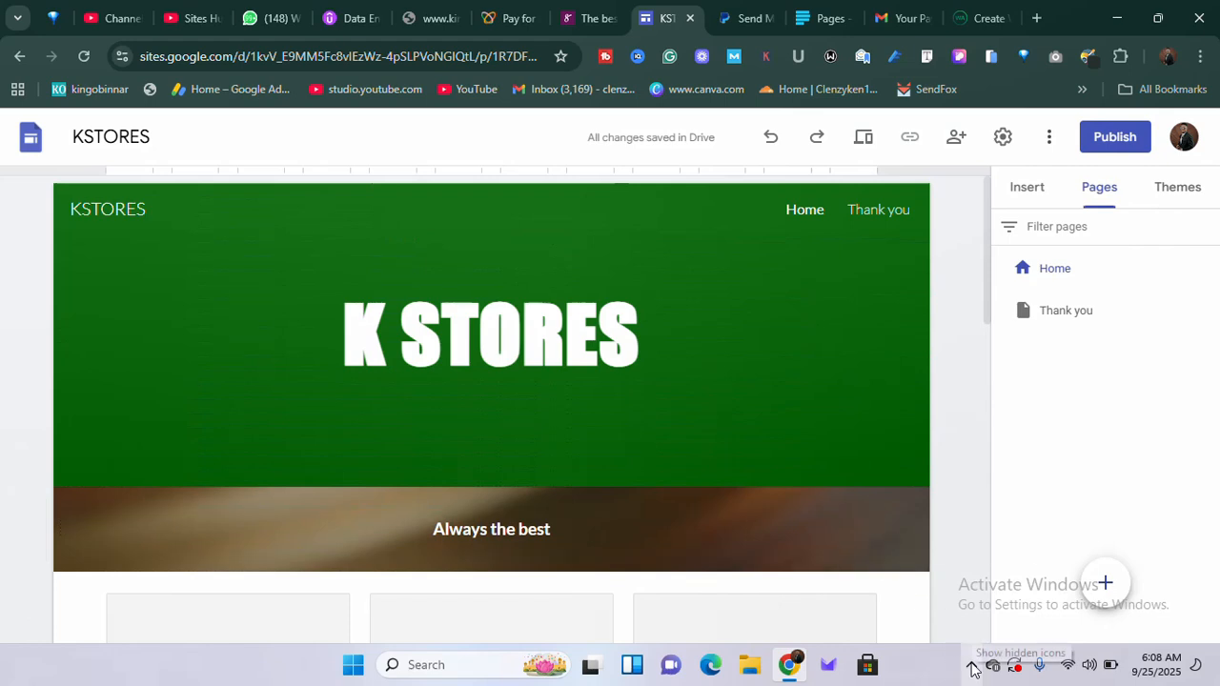
{"action": "left_click", "coordinate": [1016, 667]}
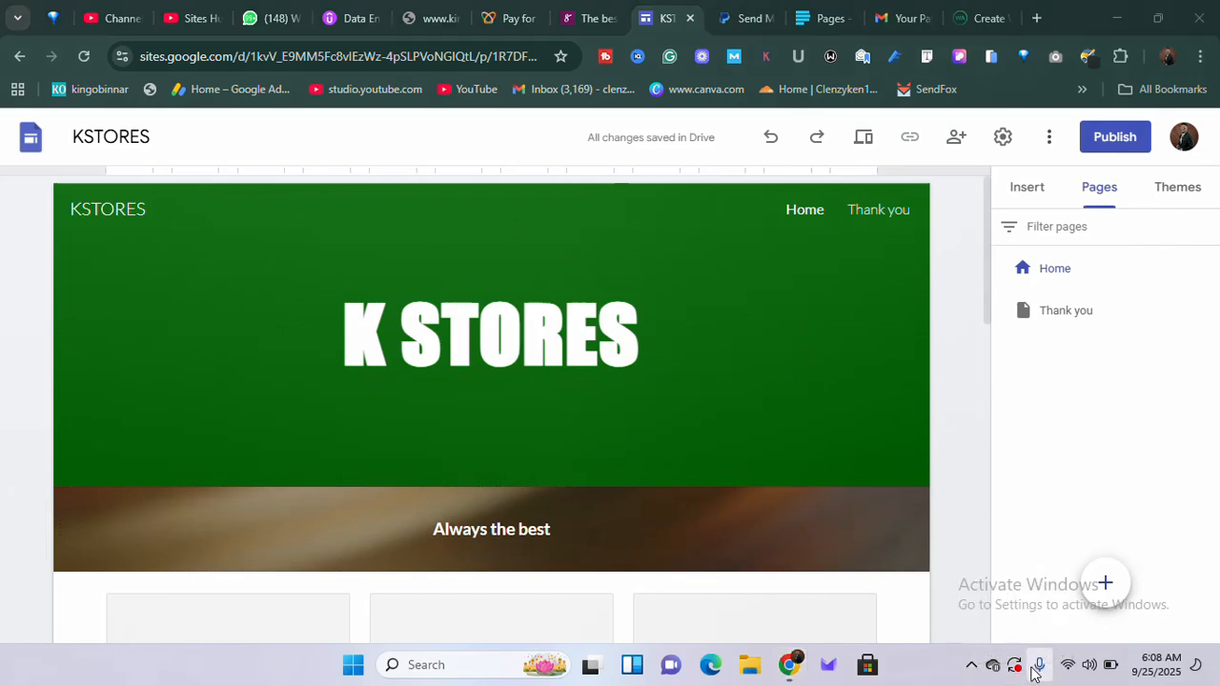